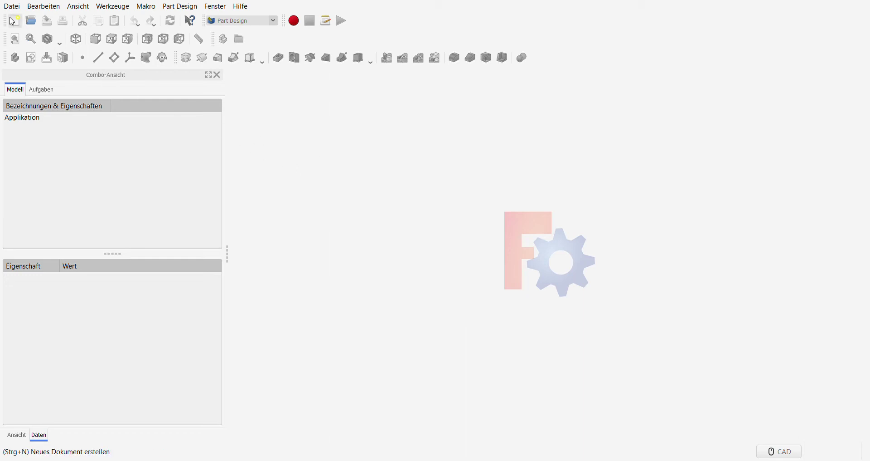
- Create a new document with a Body and open an empty sketch on XY_Plane
click(15, 23)
click(15, 57)
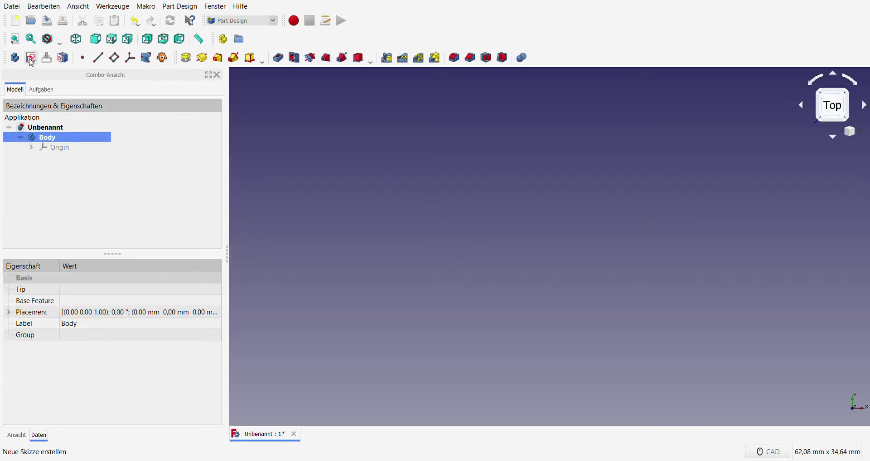
click(30, 60)
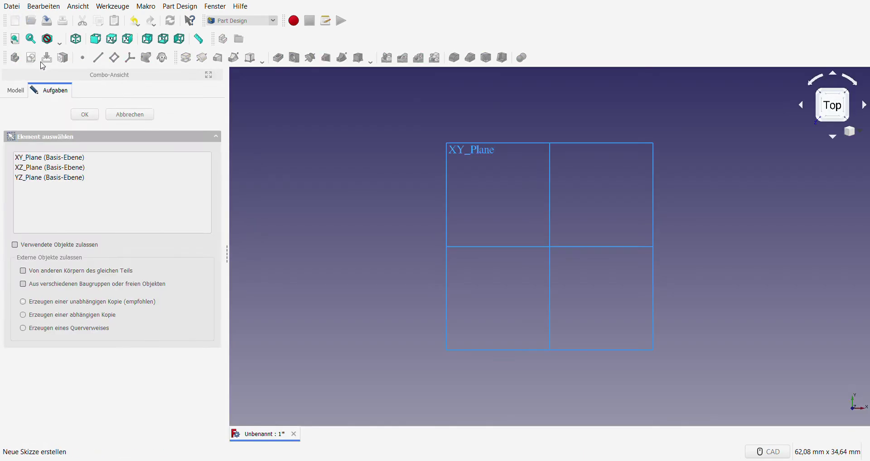
click(66, 160)
click(85, 114)
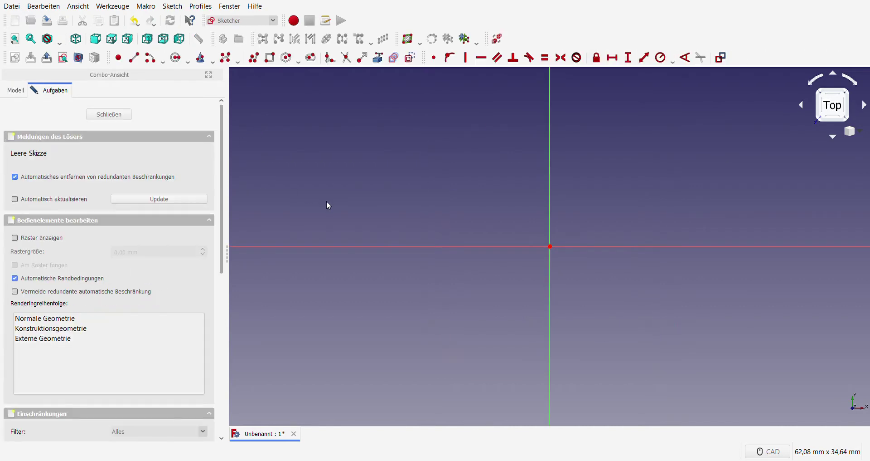
- Draw three lines from the origin: up-left, right along the horizontal axis, and down-left
scroll(380, 227, down, 3)
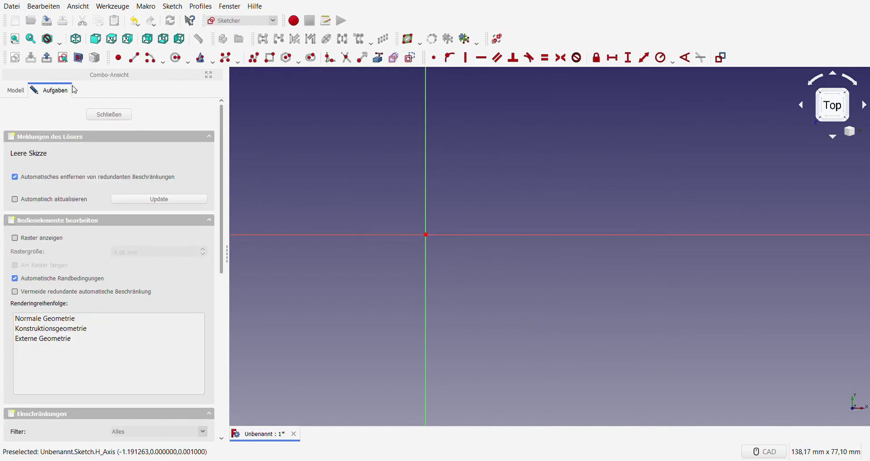
click(134, 58)
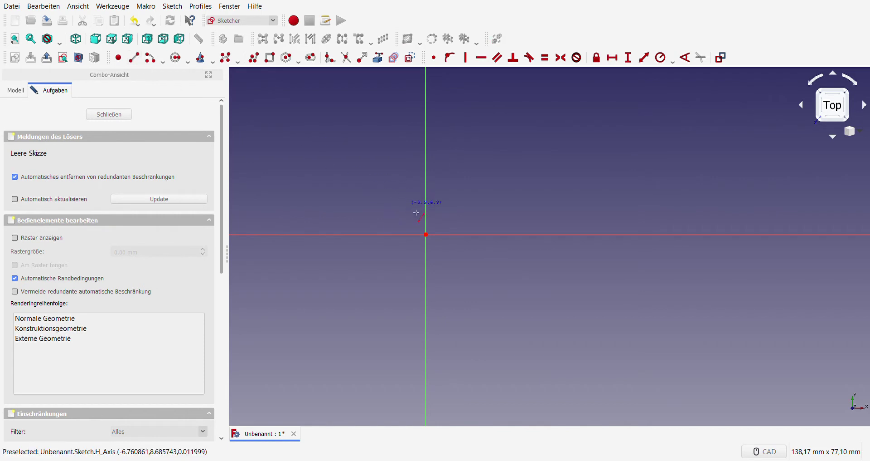
click(426, 234)
click(328, 136)
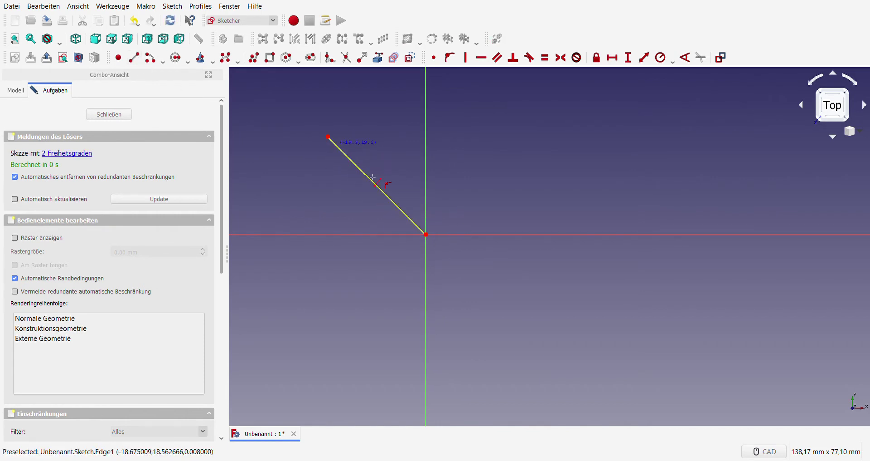
click(426, 235)
click(591, 235)
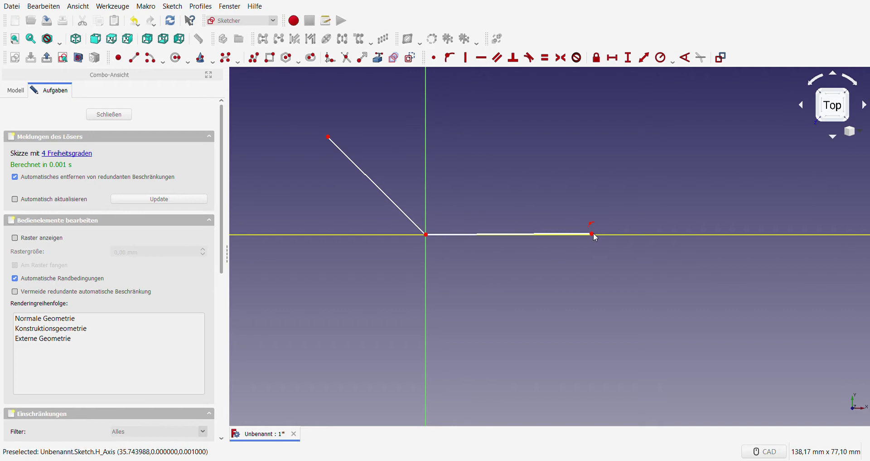
click(426, 234)
click(347, 324)
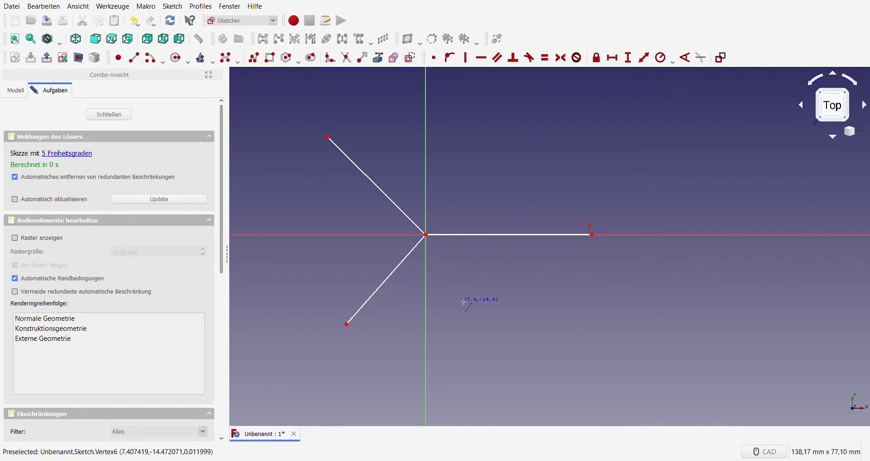
- Draw a circle centred on the origin passing through the upper line's end
click(166, 59)
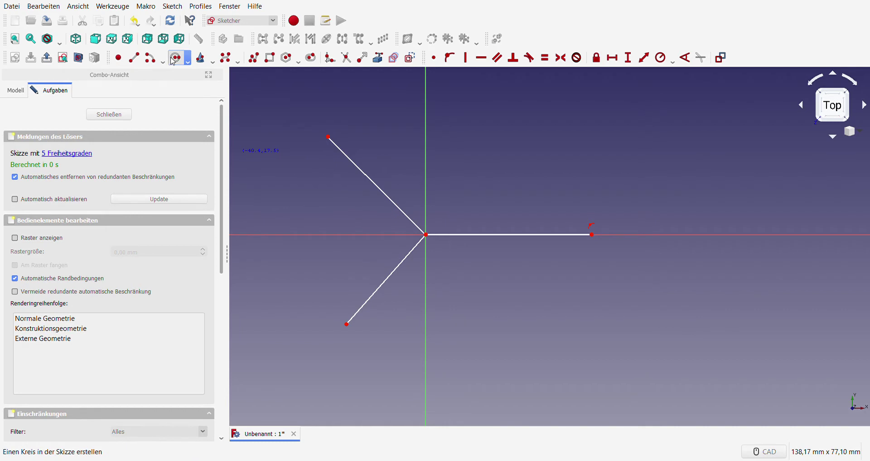
click(426, 235)
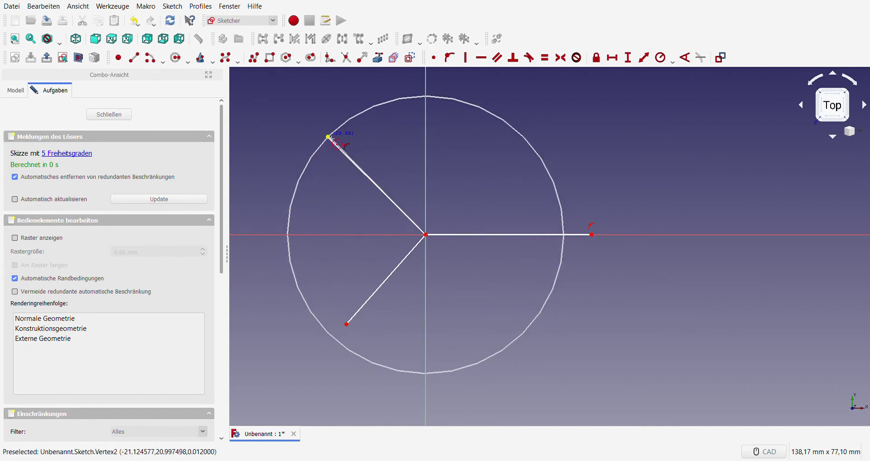
click(328, 136)
key(Escape)
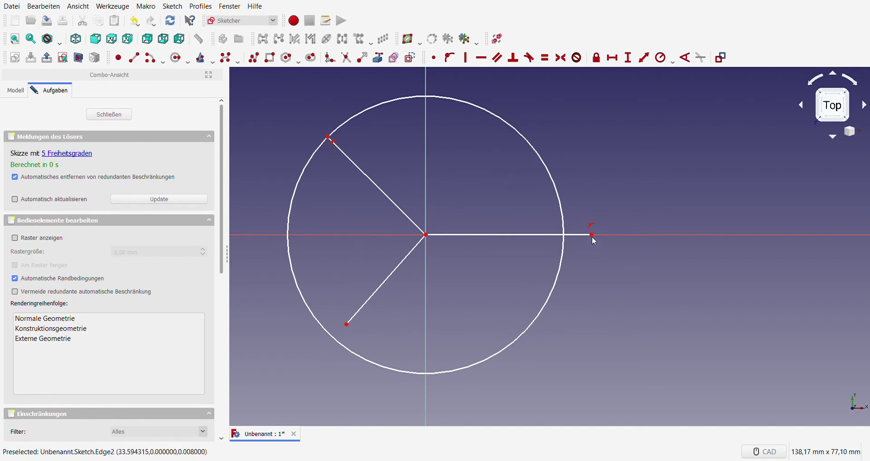
click(592, 234)
click(565, 214)
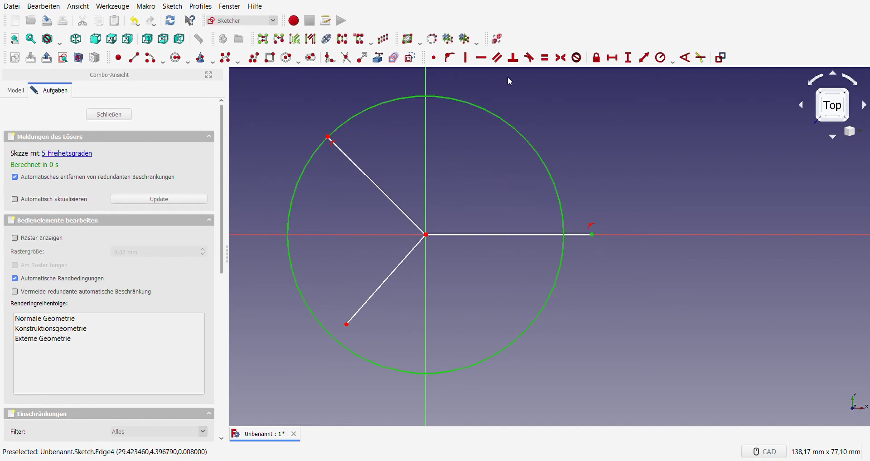
- Place the horizontal and lower lines' outer endpoints onto the circle
click(450, 57)
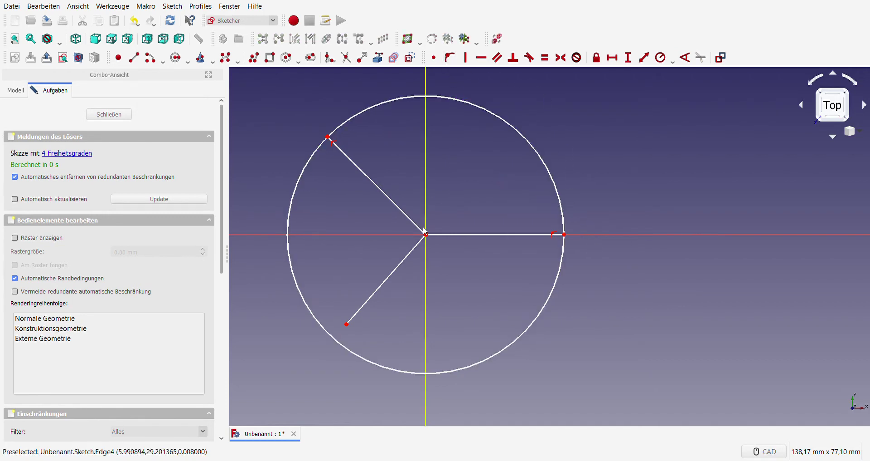
click(348, 324)
click(338, 342)
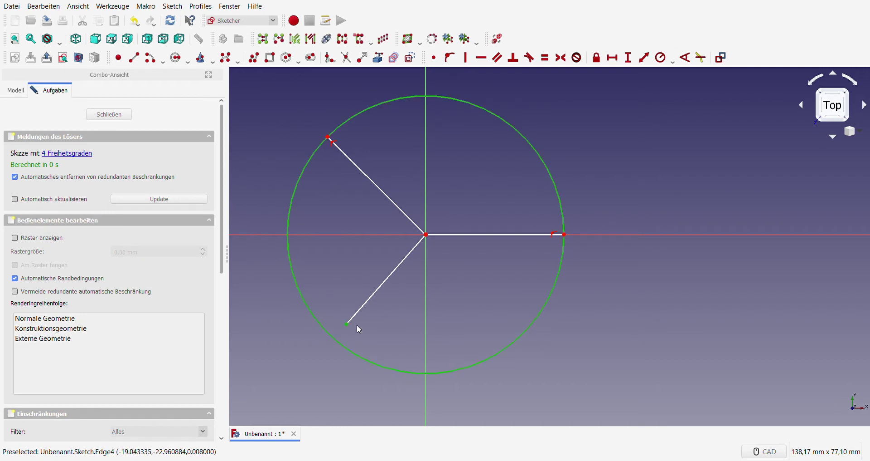
click(434, 58)
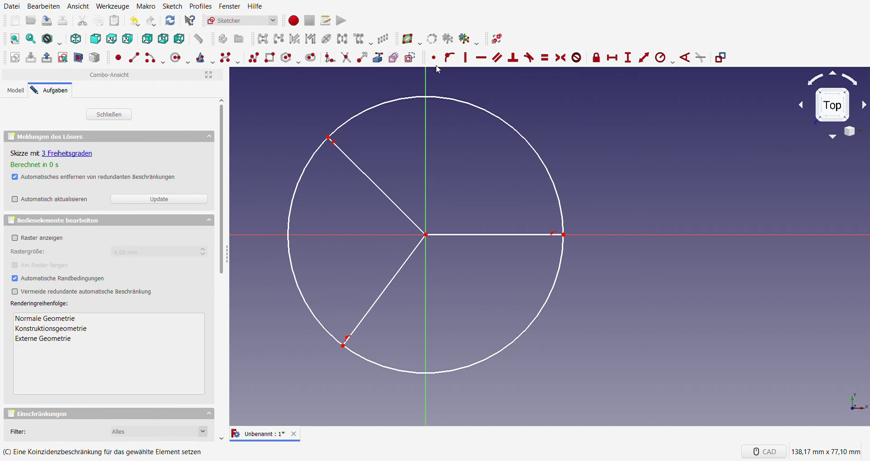
- Convert the circle and all three lines to construction geometry
click(453, 98)
click(410, 57)
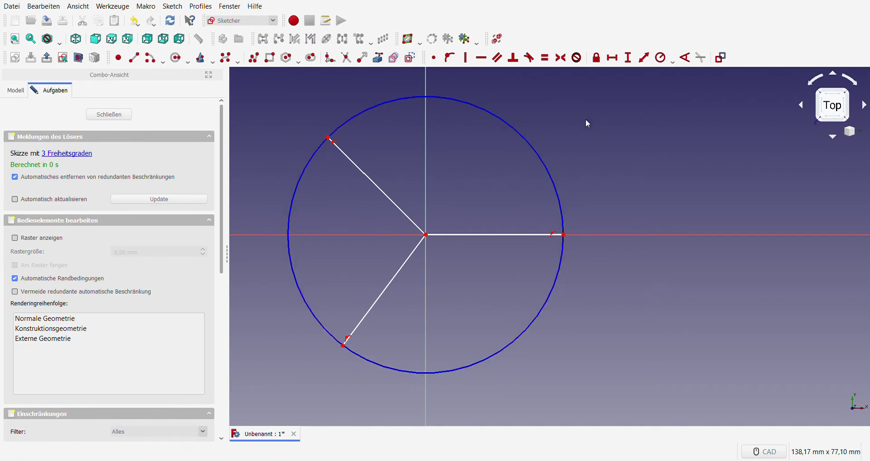
click(485, 234)
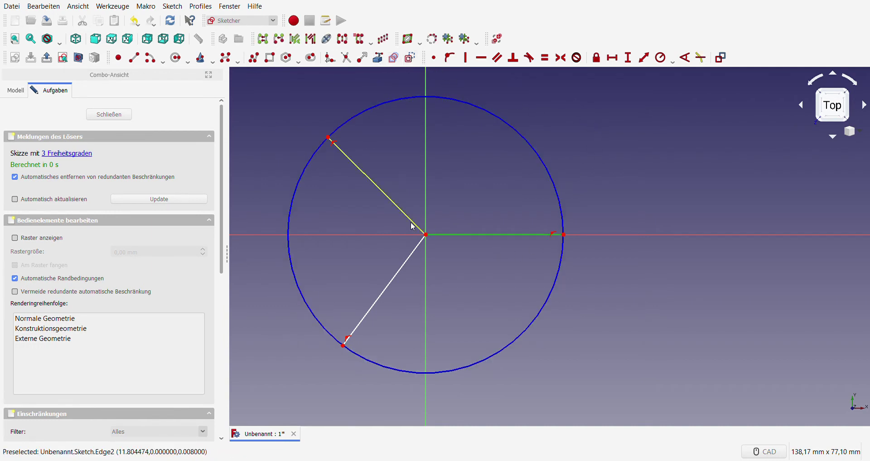
click(407, 215)
click(417, 247)
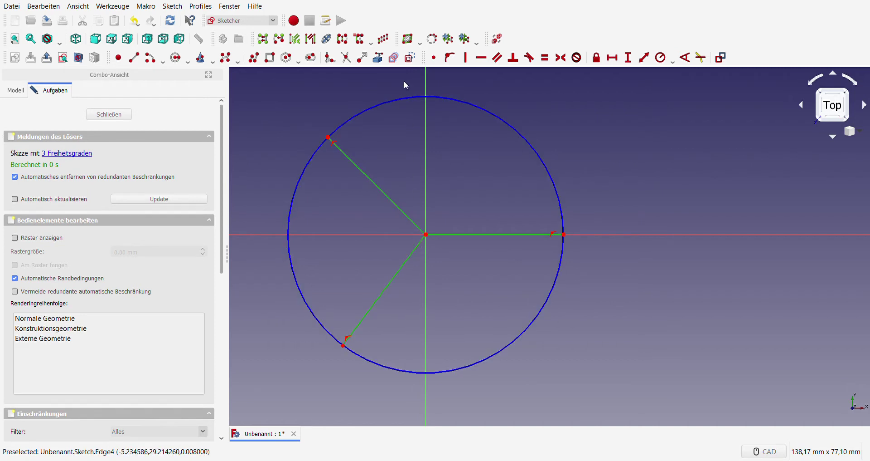
click(411, 57)
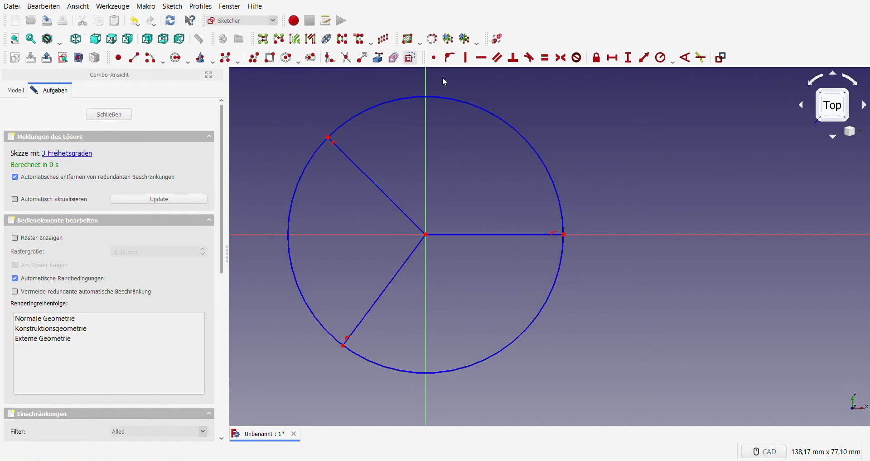
- Constrain the upper-left line at 120° from the horizontal line
click(398, 206)
click(449, 234)
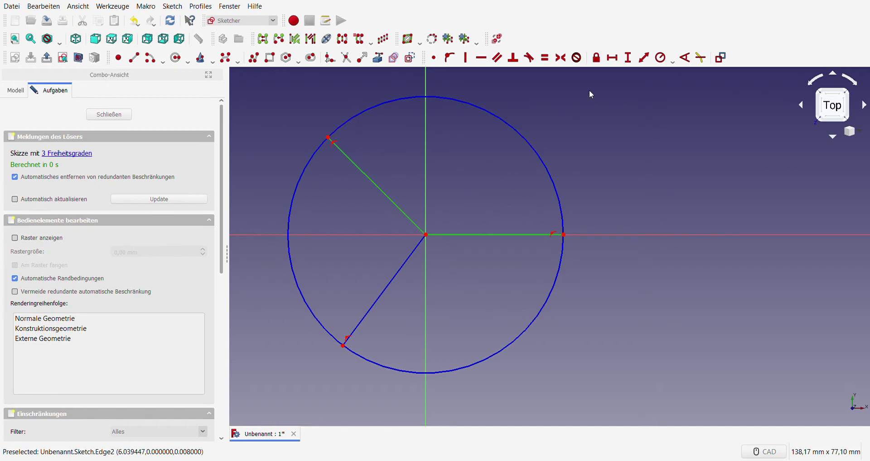
click(686, 58)
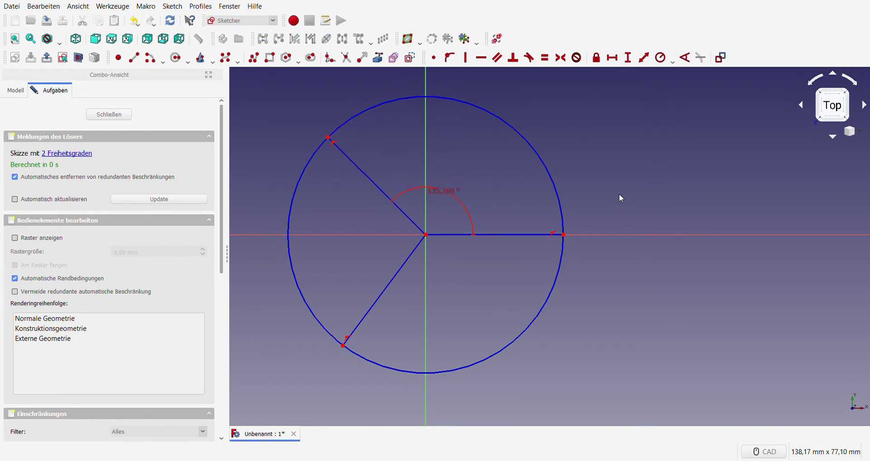
key(Return)
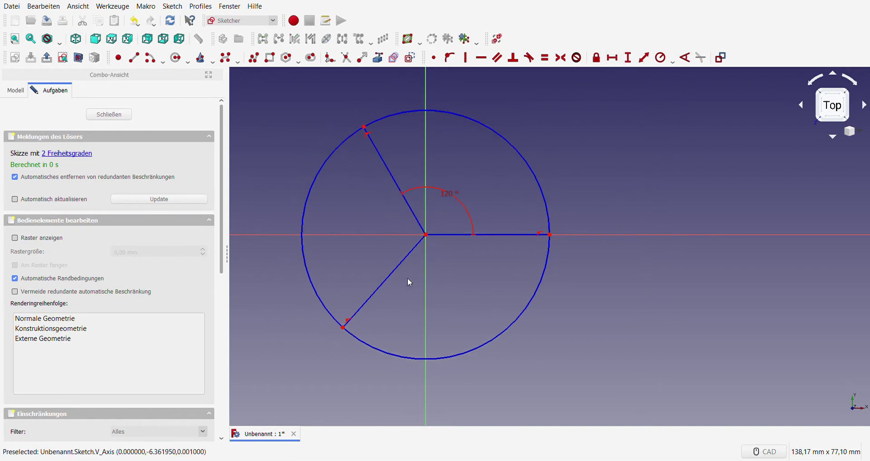
click(384, 282)
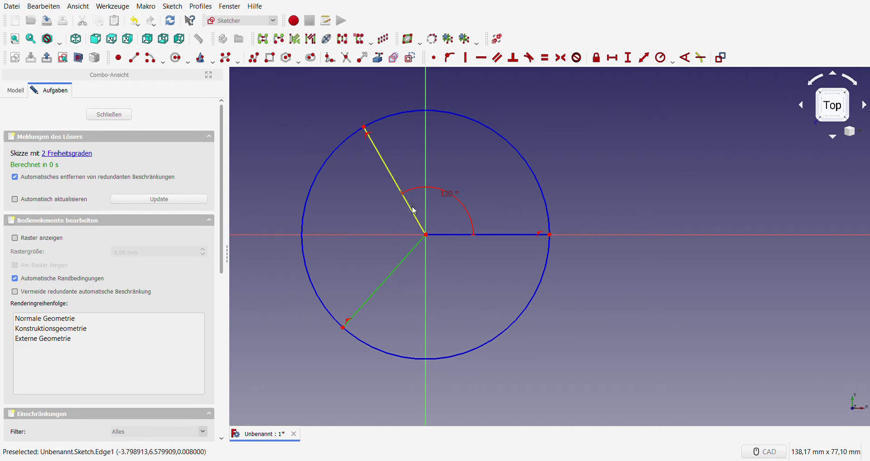
click(416, 209)
- Add a 120° angle between the upper and lower lines and a 35 mm circle radius
click(686, 57)
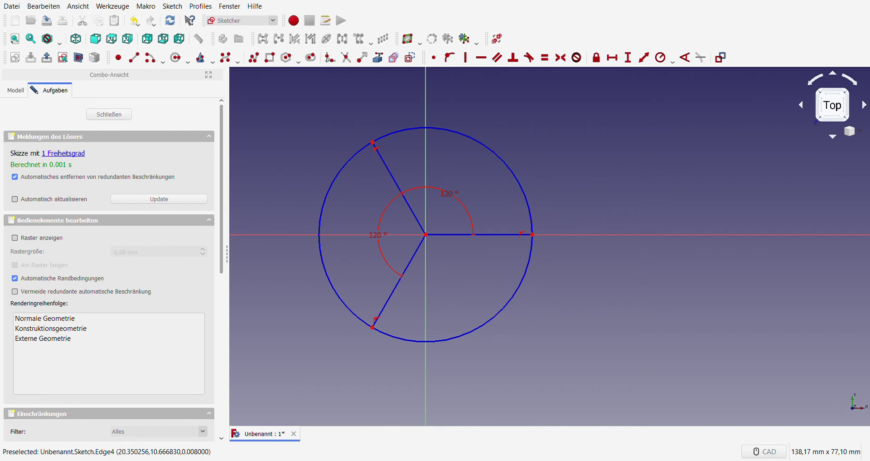
click(528, 209)
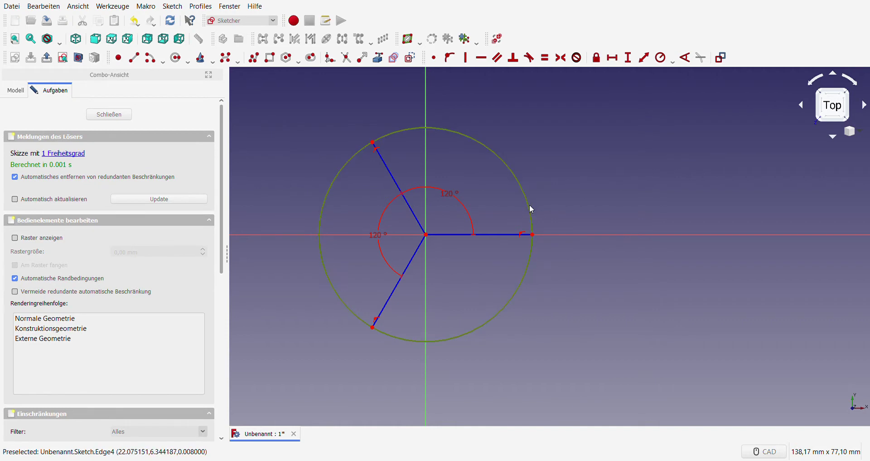
click(660, 57)
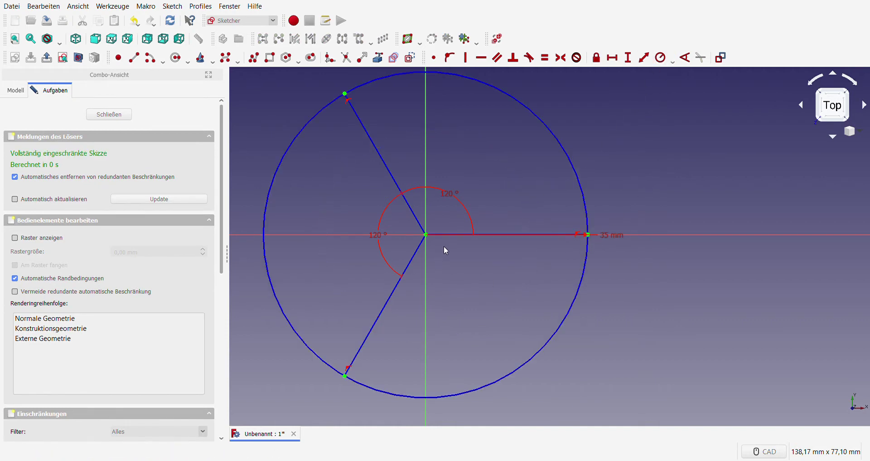
scroll(444, 246, down, 5)
scroll(480, 250, up, 3)
- Move the 35 mm radius label aside and draw an arc centred on the upper spoke end
mouse_move(570, 259)
mouse_down()
mouse_move(591, 243)
mouse_move(594, 213)
mouse_up()
scroll(549, 251, down, 2)
scroll(486, 237, up, 2)
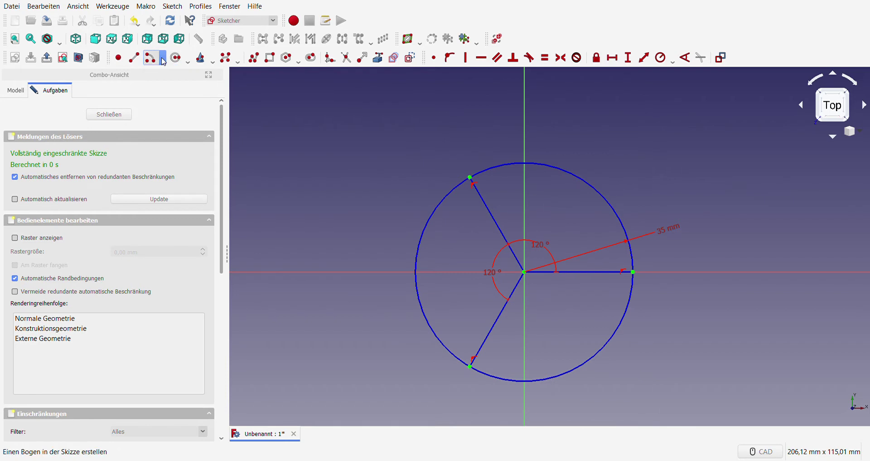
click(470, 177)
click(448, 184)
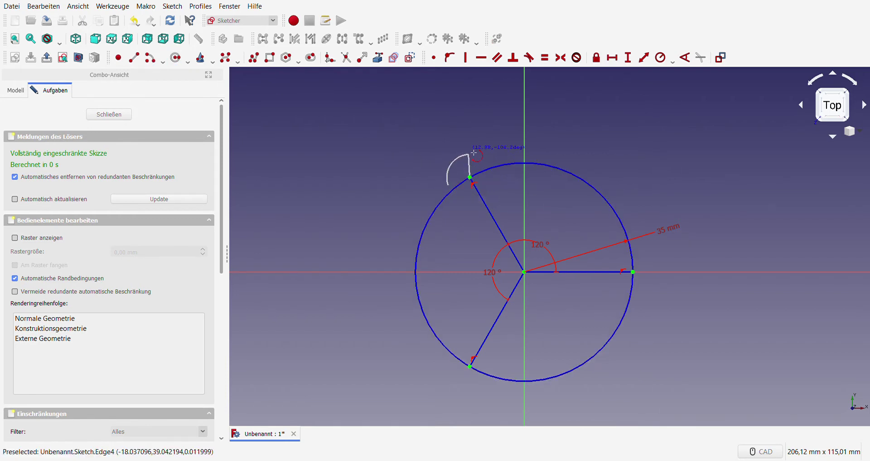
click(487, 161)
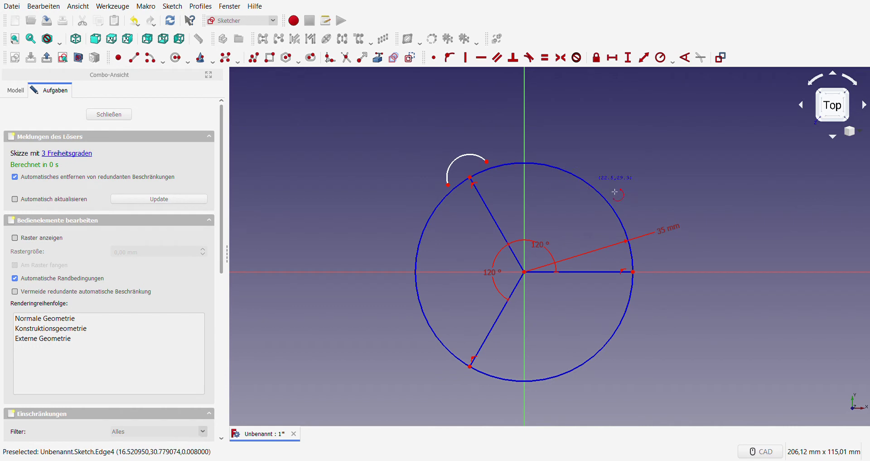
- Draw arcs centred on the right and lower spoke ends
click(633, 272)
click(640, 259)
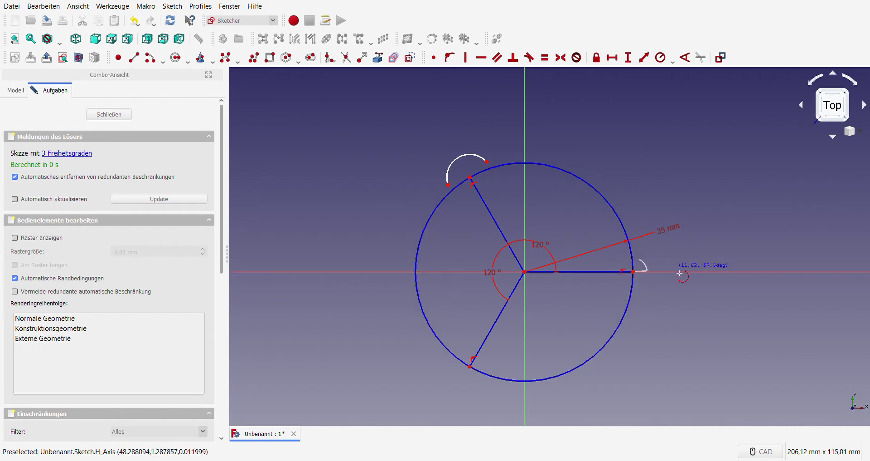
click(637, 285)
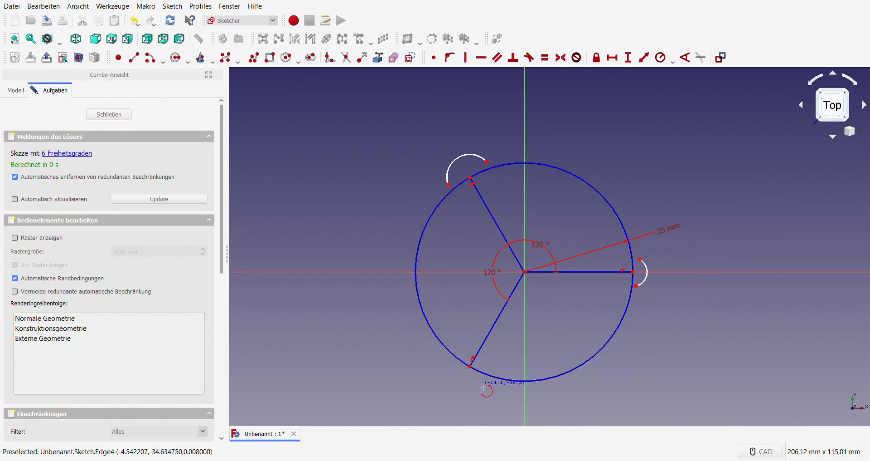
click(469, 366)
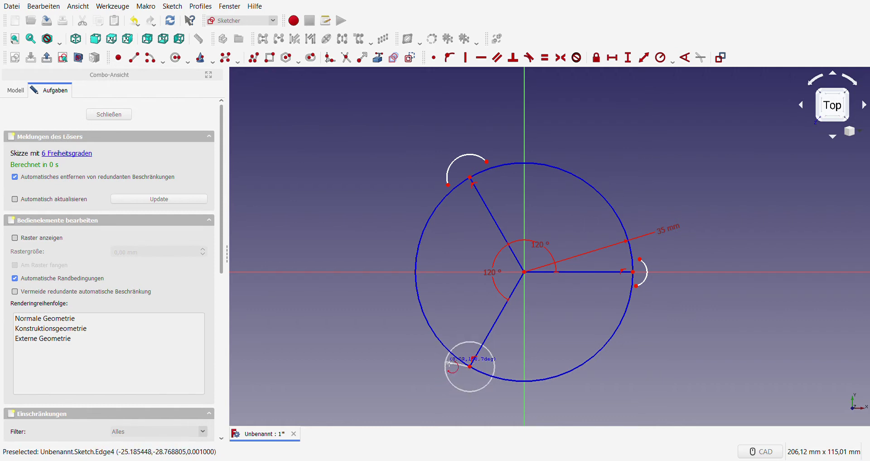
click(447, 362)
click(491, 382)
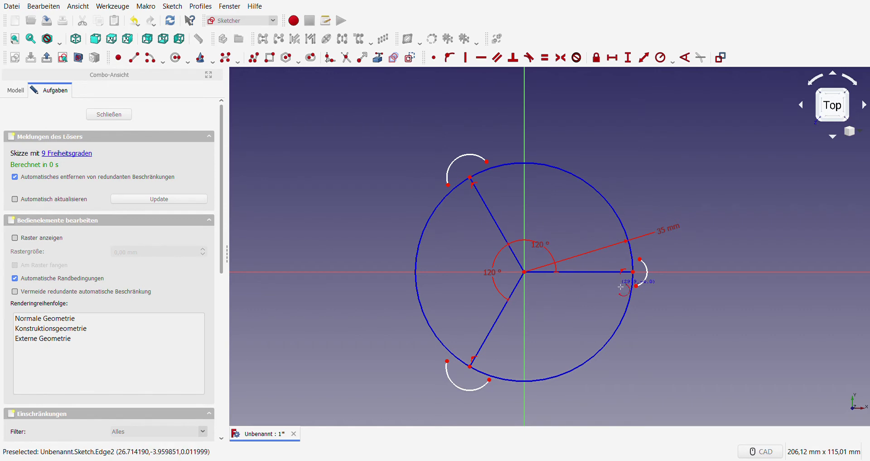
- Select all three spoke-end arcs
key(Escape)
click(449, 181)
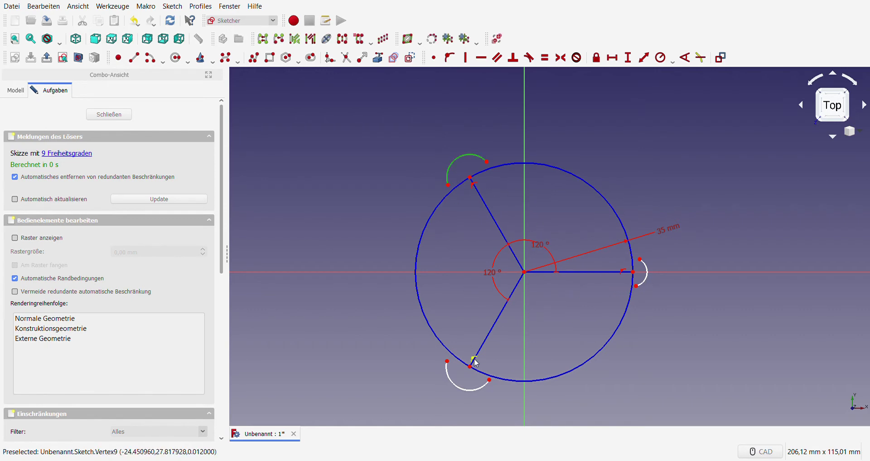
click(456, 384)
click(647, 273)
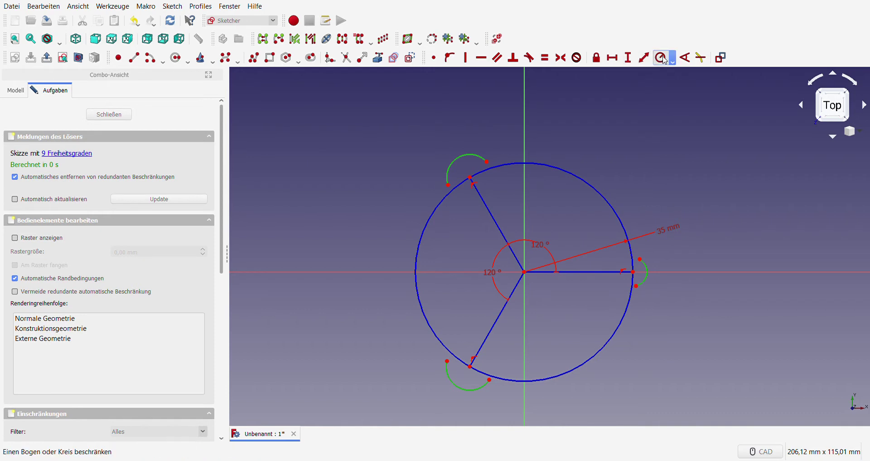
- Apply radius and equal constraints to the three selected arcs, with a 10 mm radius
key(k)
key(r)
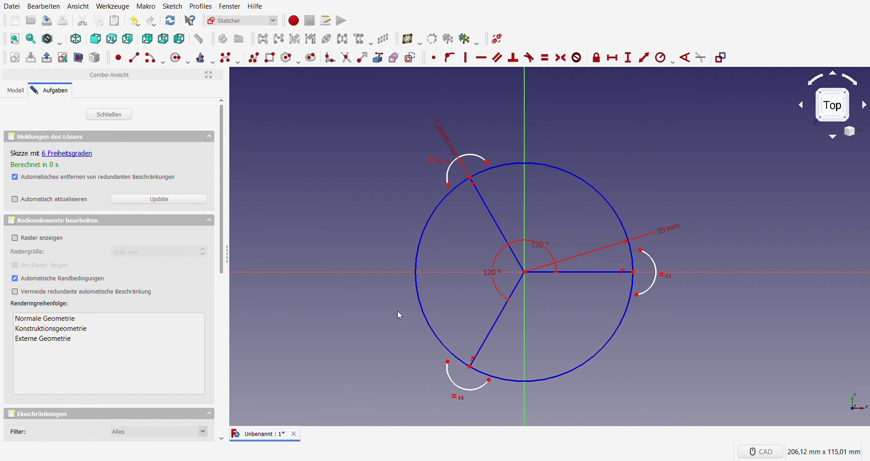
key(Return)
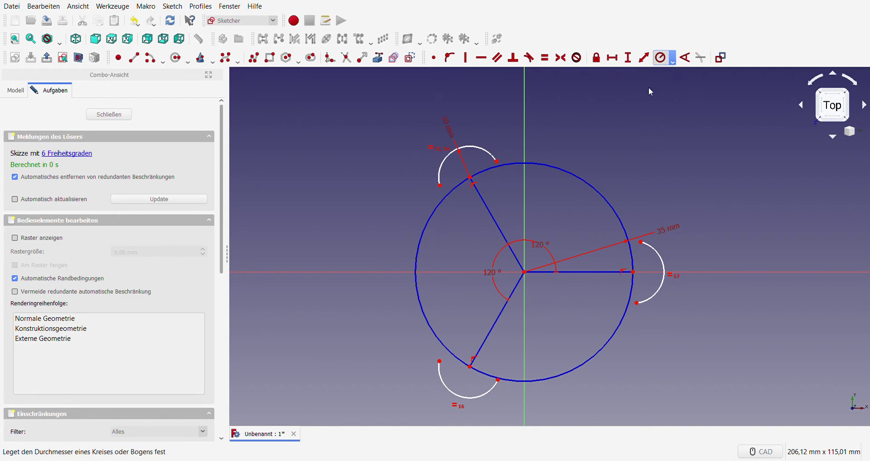
- Add an inner circle at the origin with a 38 mm diameter constraint
click(175, 61)
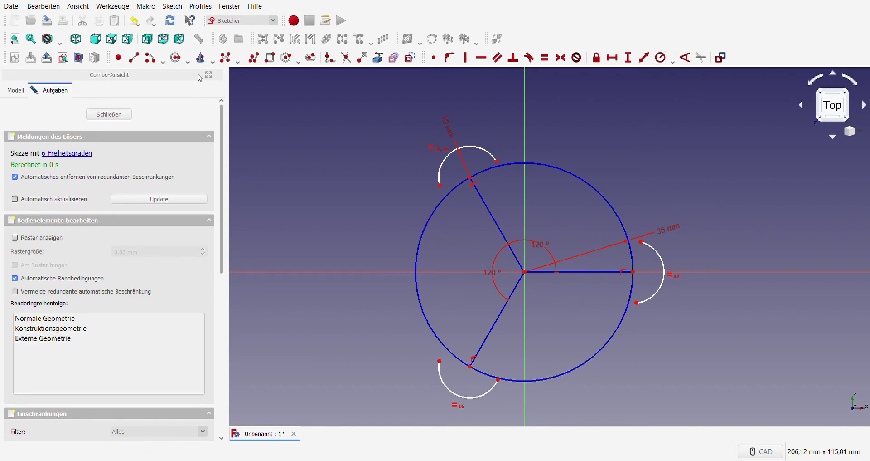
click(525, 272)
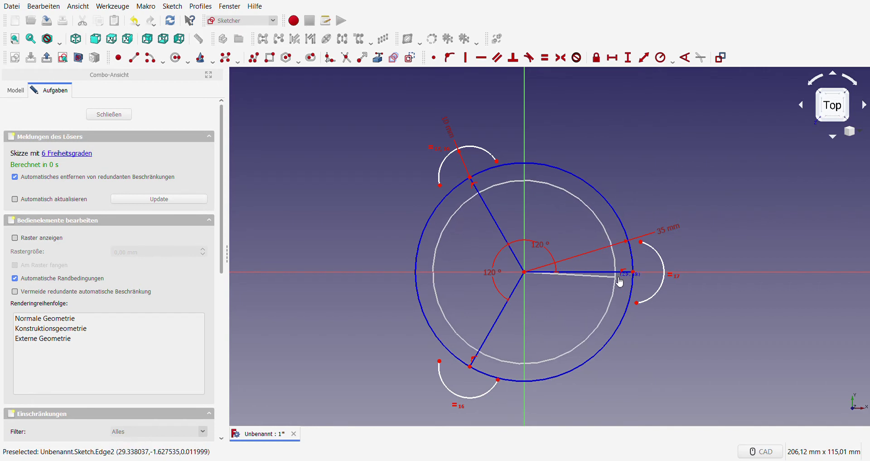
click(617, 280)
right_click(664, 138)
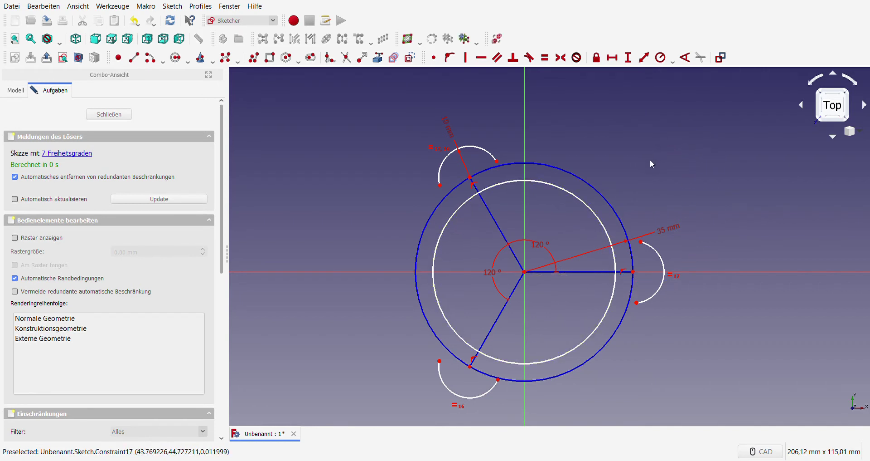
click(599, 219)
click(672, 62)
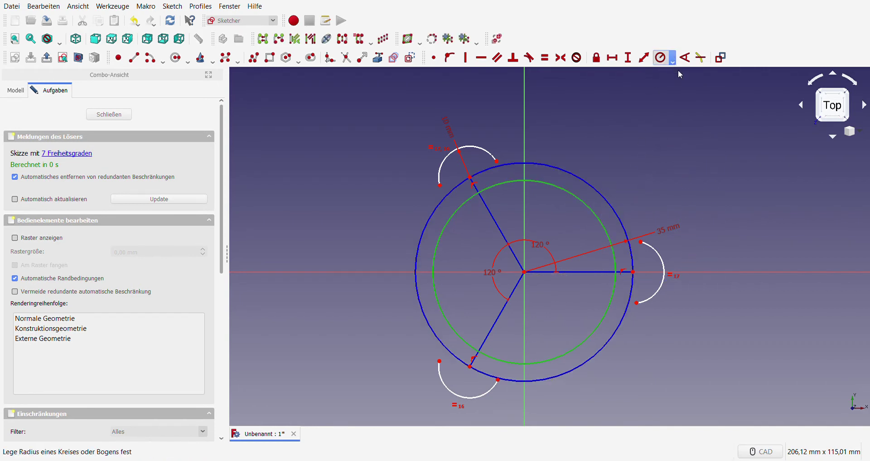
click(680, 83)
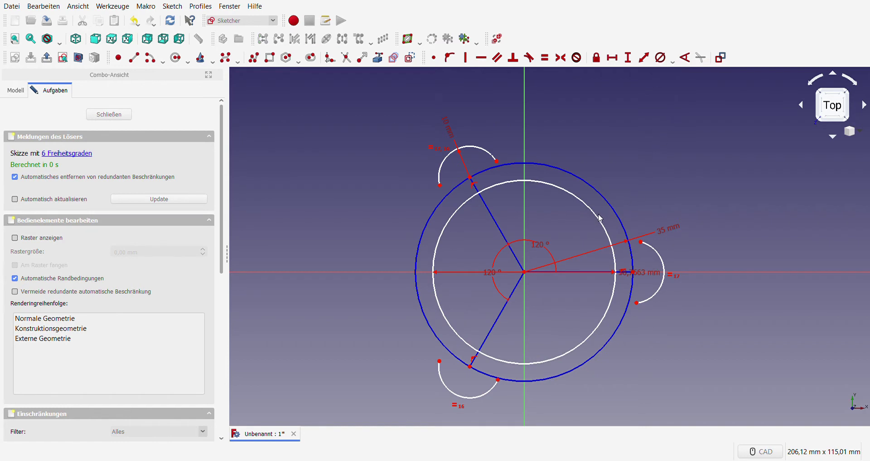
text(38)
key(Return)
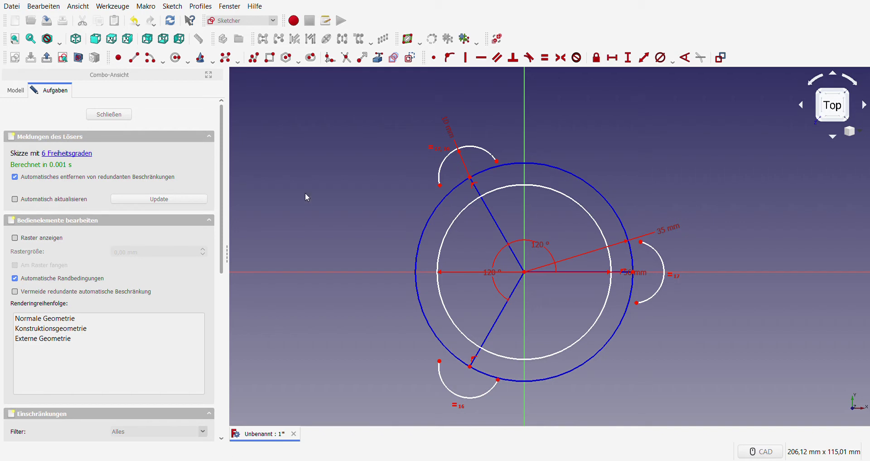
- Draw two short inward lines from the ends of the upper-left arc
click(134, 58)
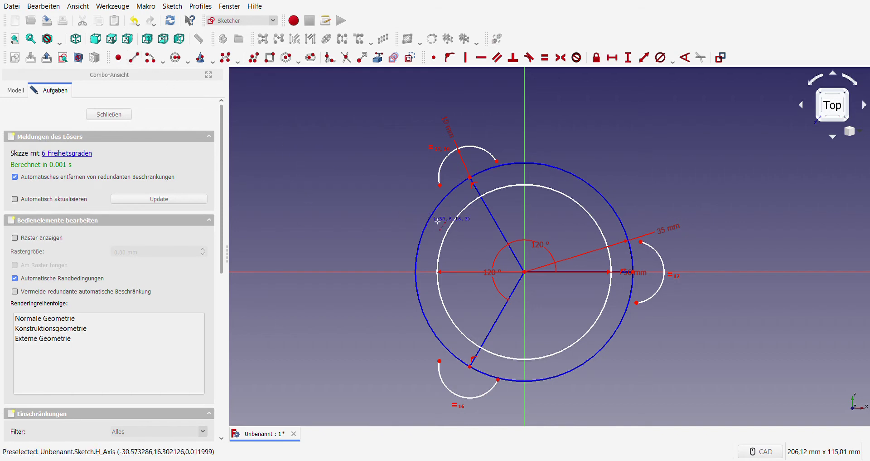
click(437, 191)
click(448, 213)
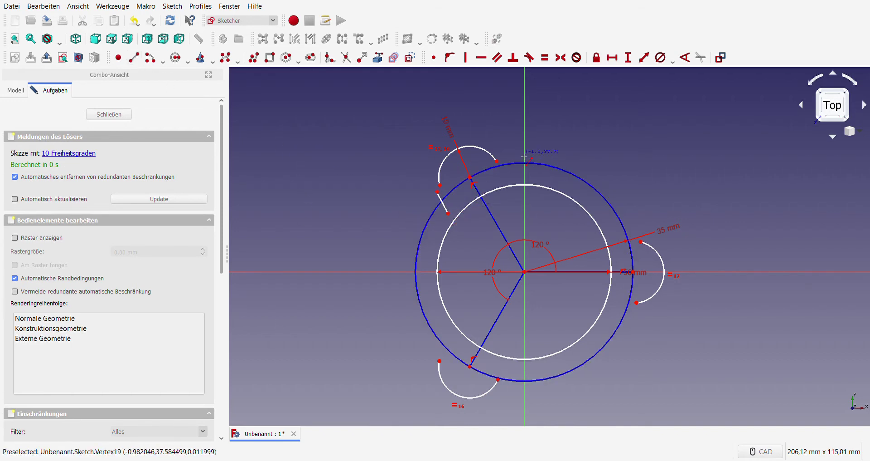
click(507, 154)
click(517, 175)
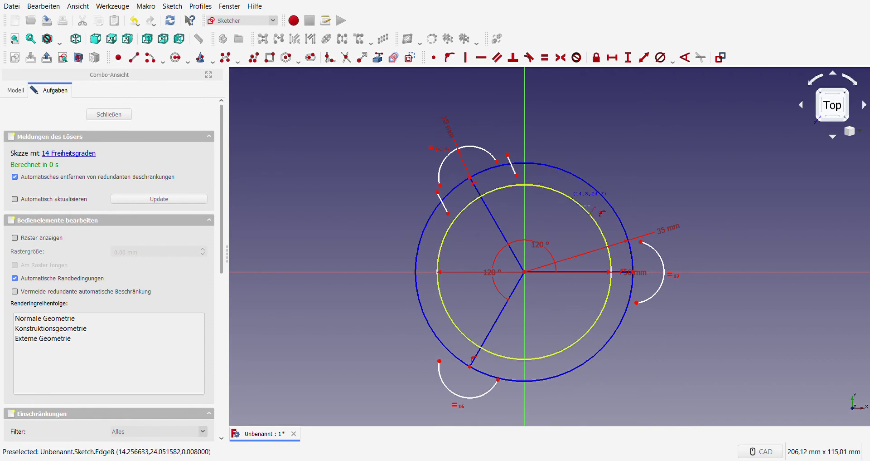
- Draw short inward lines at both ends of the right and lower-left arcs
click(618, 239)
click(642, 230)
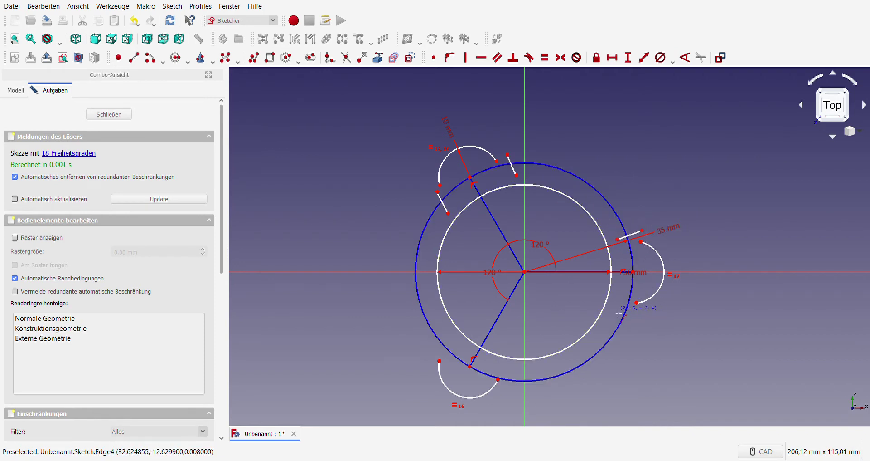
click(635, 310)
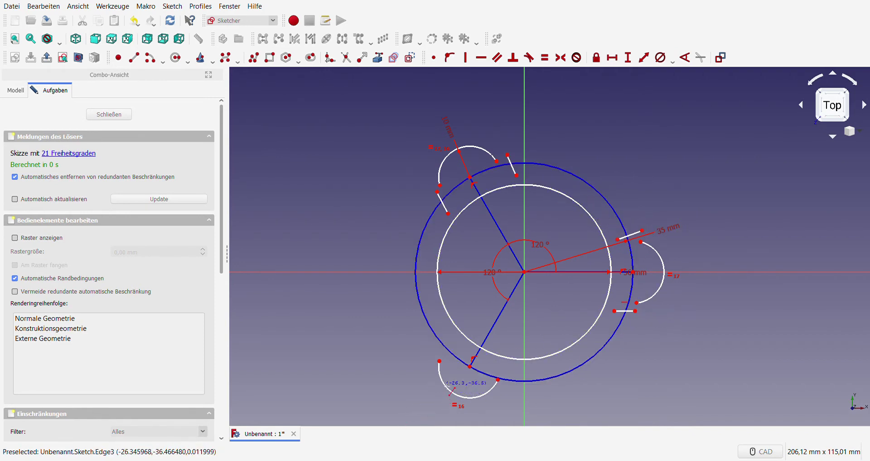
click(447, 362)
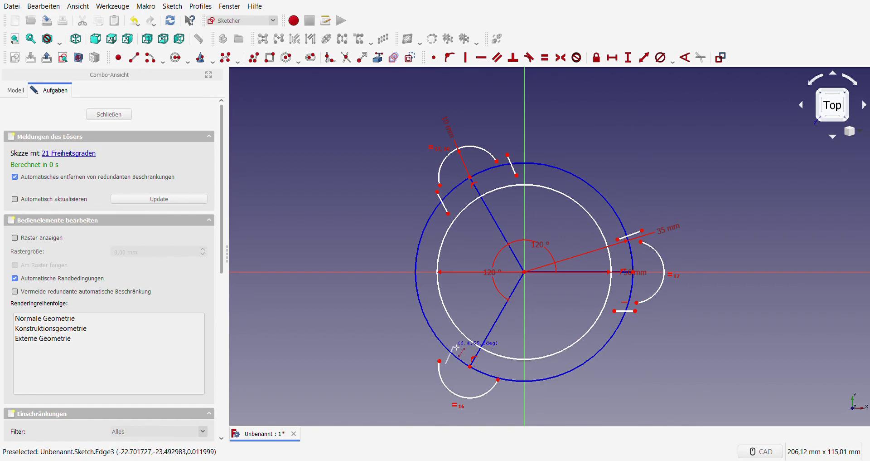
click(486, 384)
click(495, 359)
key(Escape)
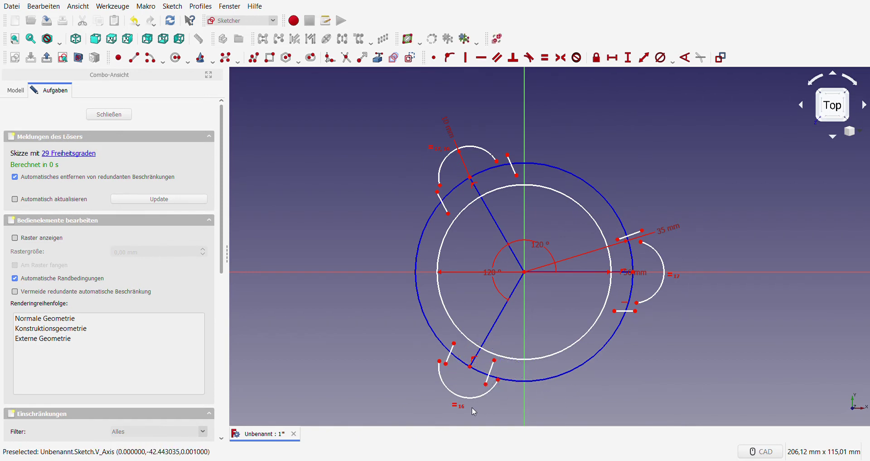
- Make the upper-left and lower-left lobes' short lines tangent to their arcs
click(439, 361)
click(446, 364)
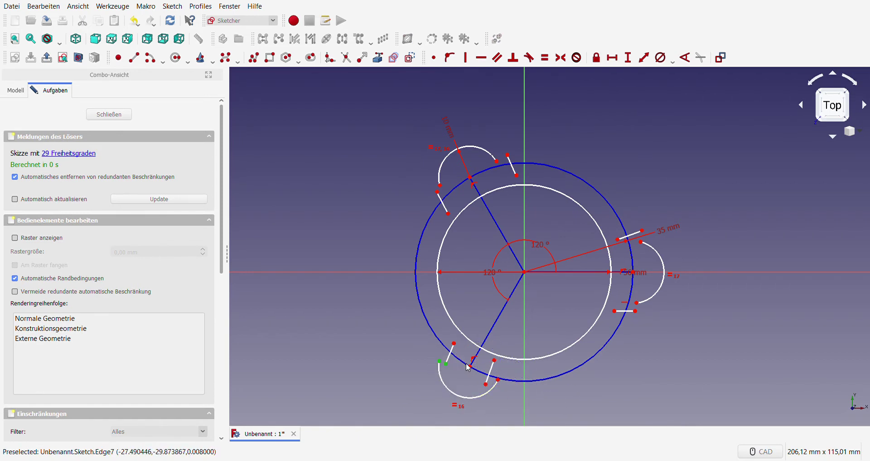
click(529, 57)
click(437, 182)
click(438, 191)
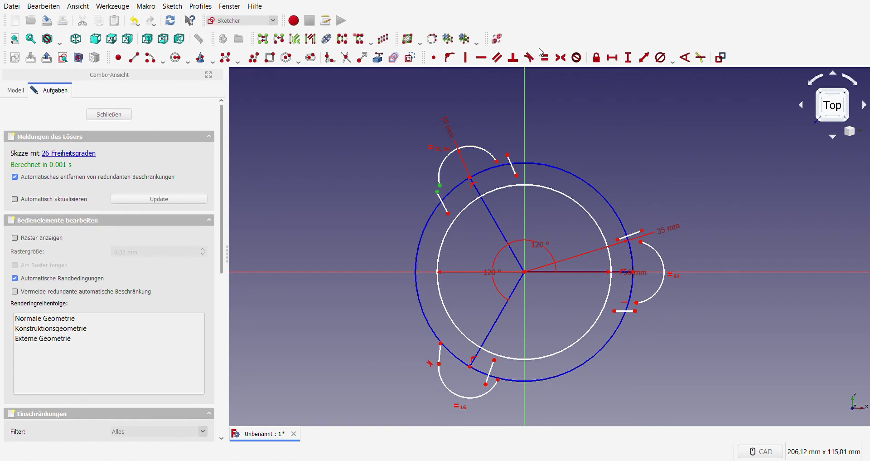
click(529, 58)
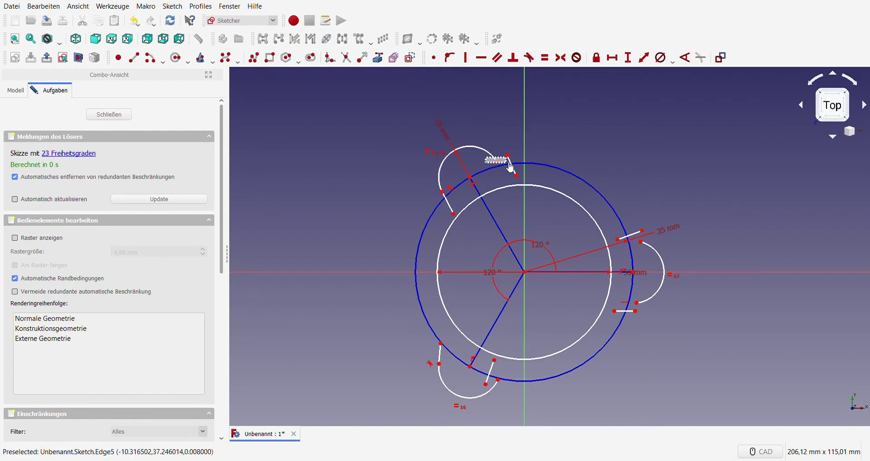
drag(488, 132, 517, 168)
click(537, 61)
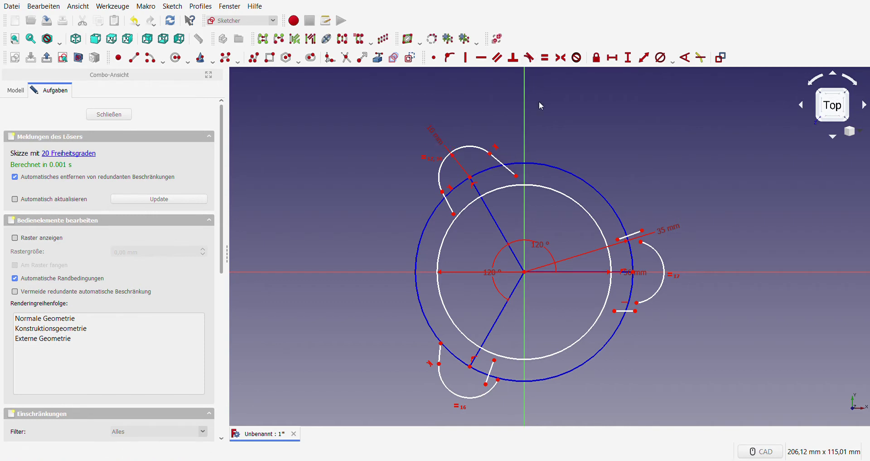
- Make the remaining short lines tangent to their arc ends on the right and lower lobes
drag(636, 219, 648, 248)
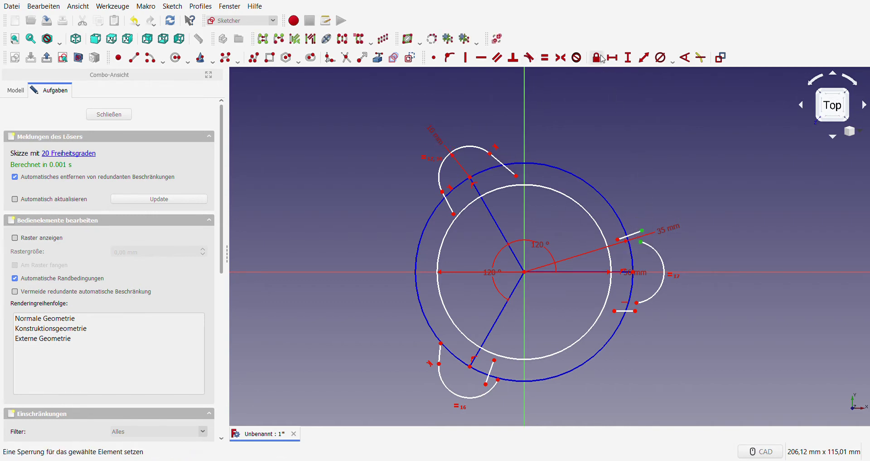
click(529, 57)
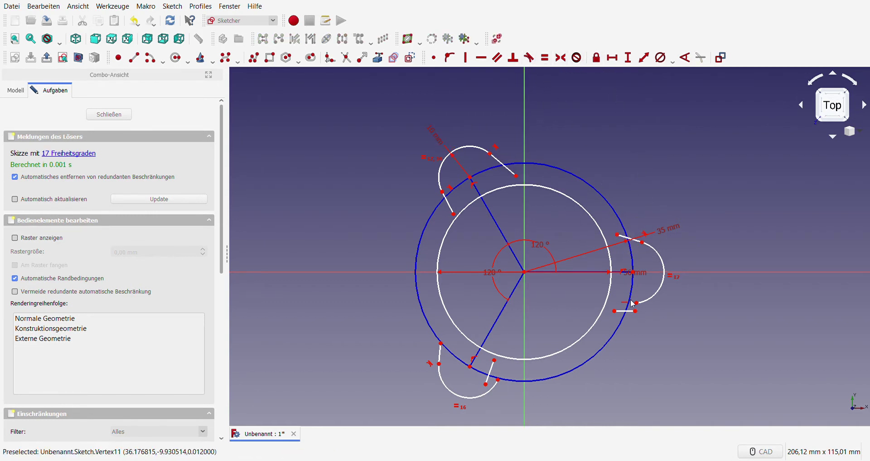
drag(629, 296, 658, 316)
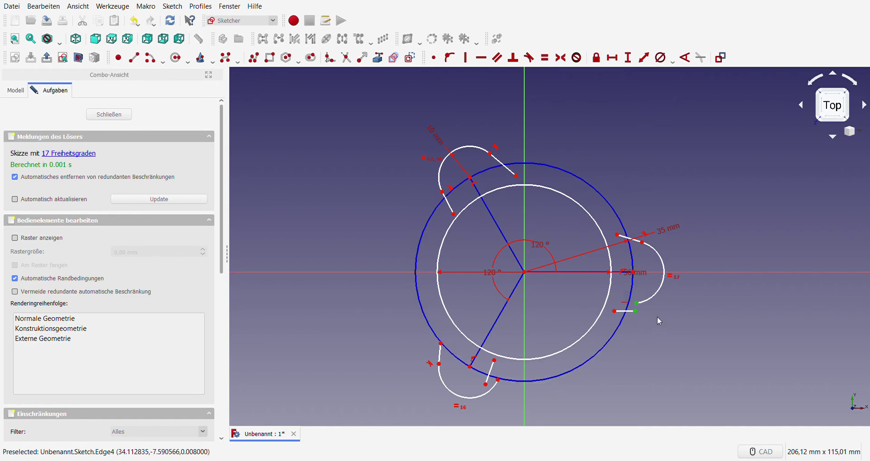
click(529, 58)
drag(483, 367, 520, 390)
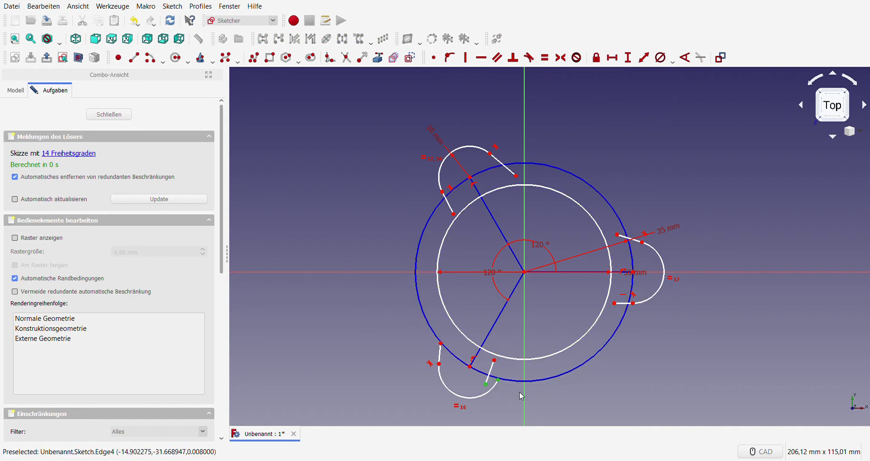
click(529, 57)
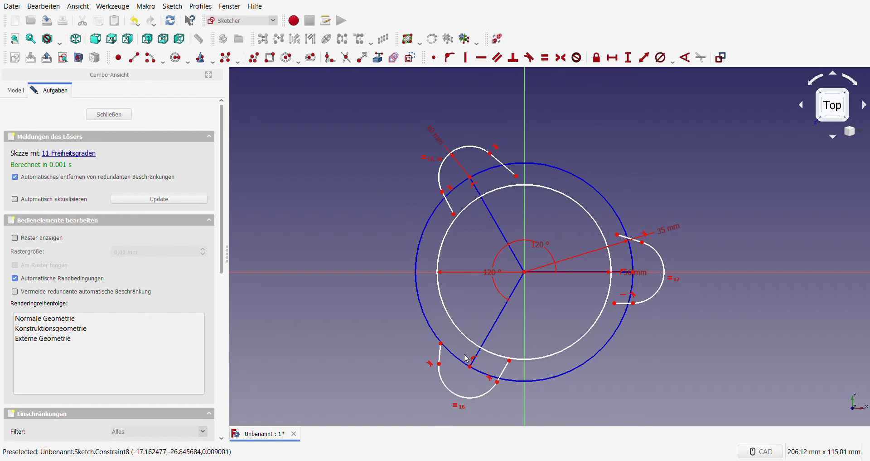
- Make the lower-left lobe's short lines parallel and drag them toward the inner circle
click(442, 359)
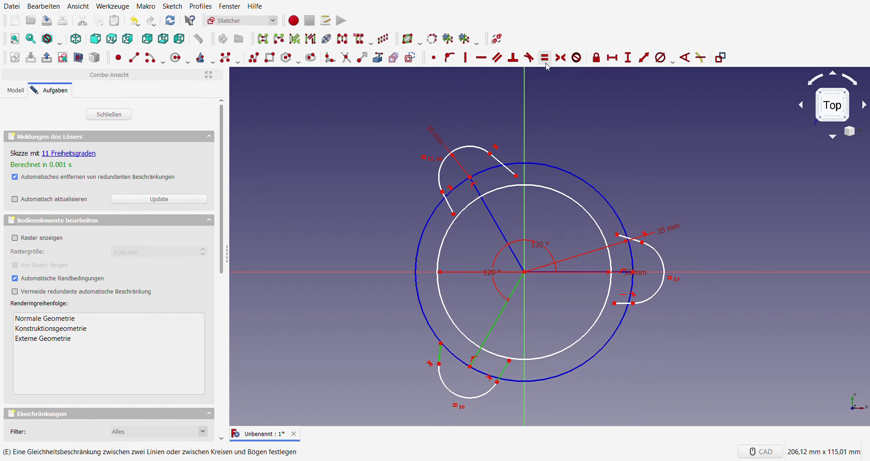
click(498, 58)
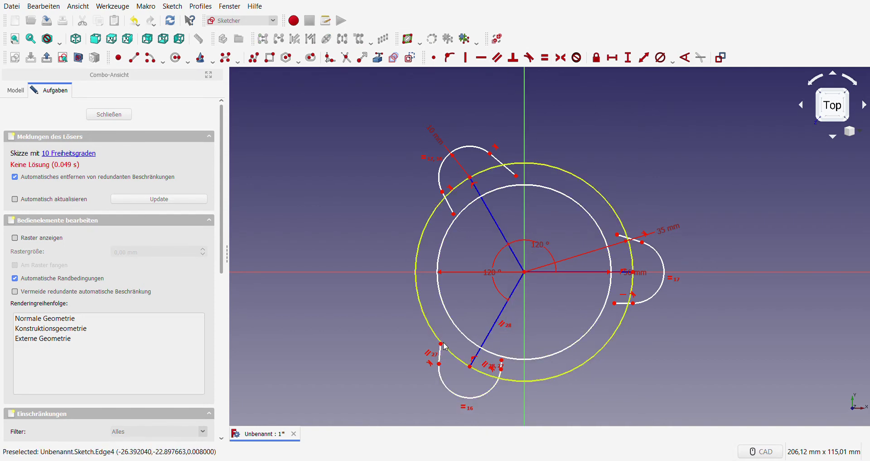
drag(442, 352, 461, 339)
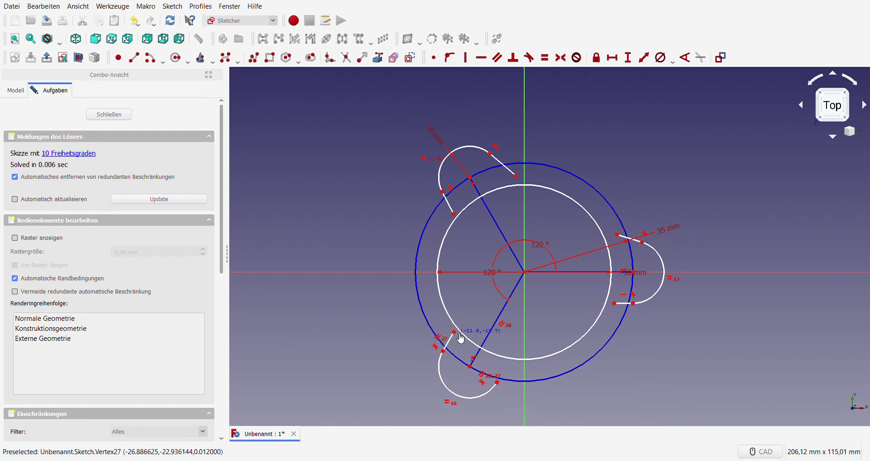
drag(500, 385, 515, 368)
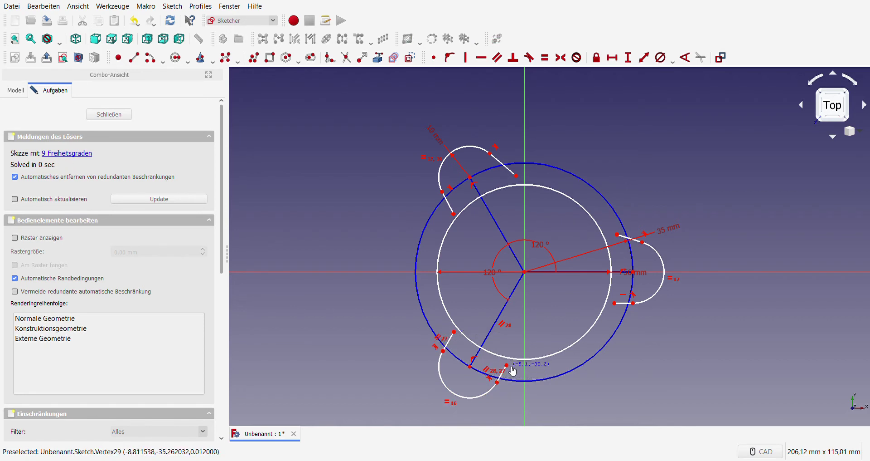
- Place both lower-left lobe line endpoints onto the inner circle
click(508, 365)
click(517, 359)
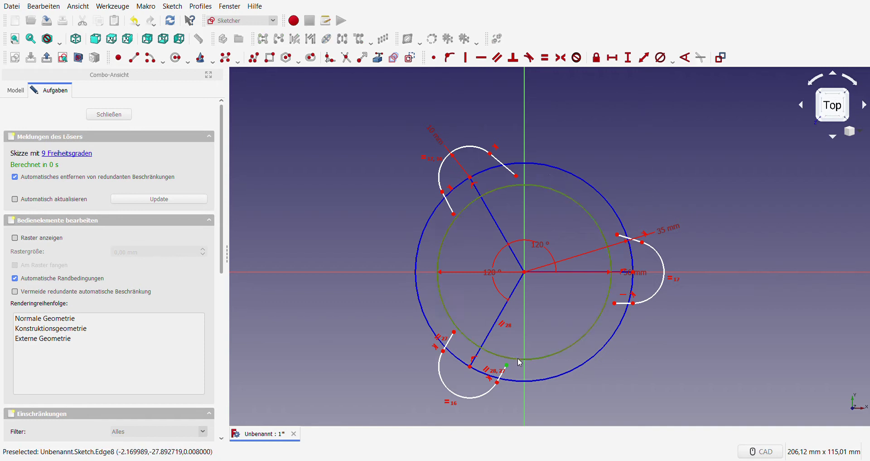
click(449, 57)
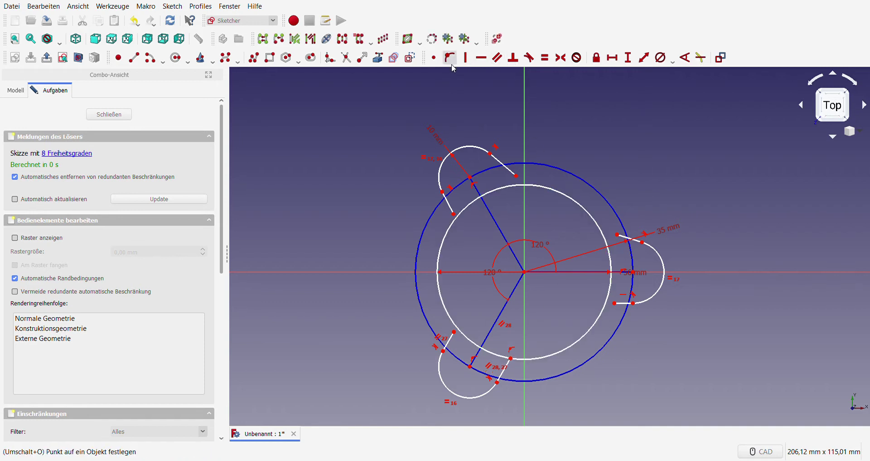
click(455, 333)
click(462, 331)
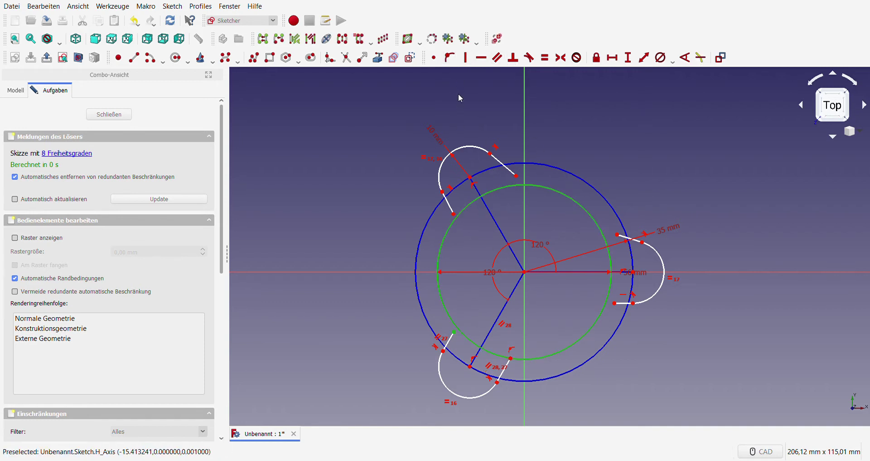
click(449, 58)
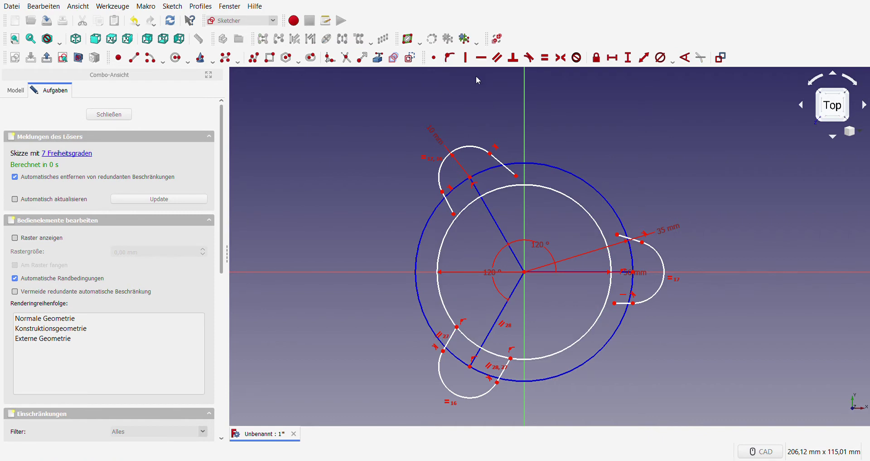
click(450, 204)
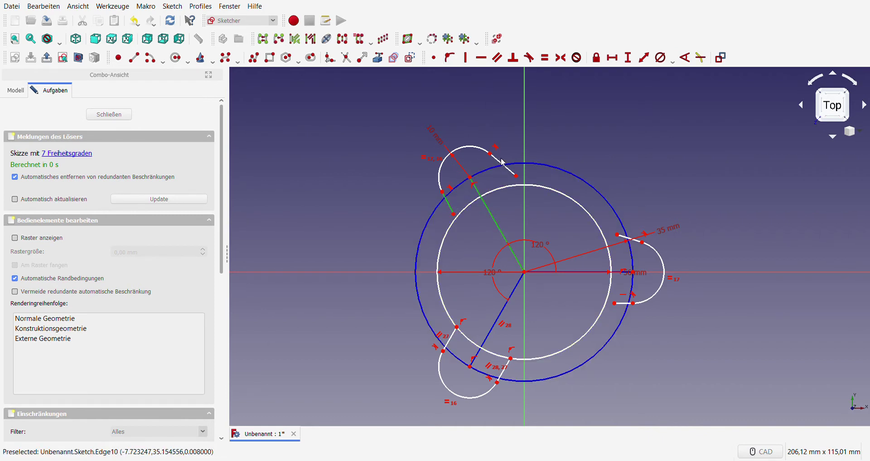
- Make the upper-left lobe's lines parallel and put both endpoints on the inner circle
click(497, 57)
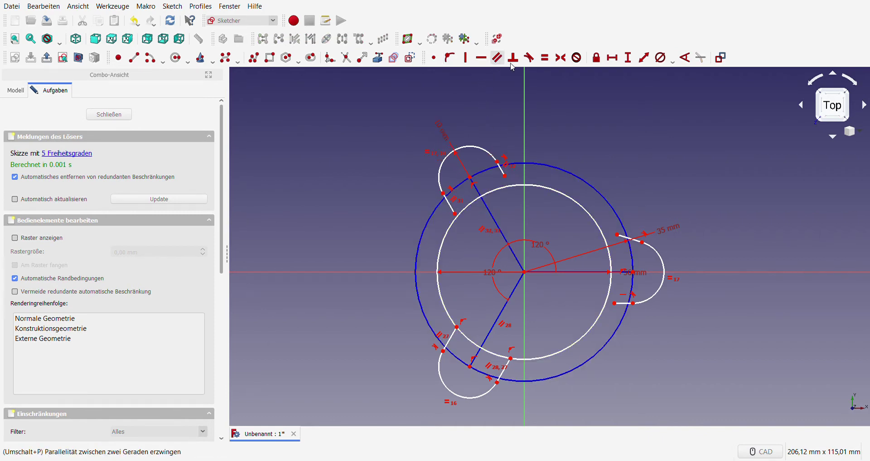
click(507, 185)
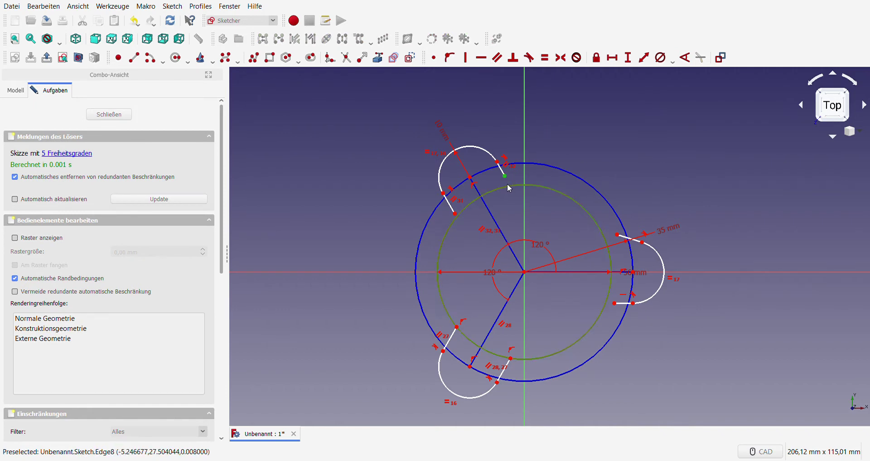
click(453, 59)
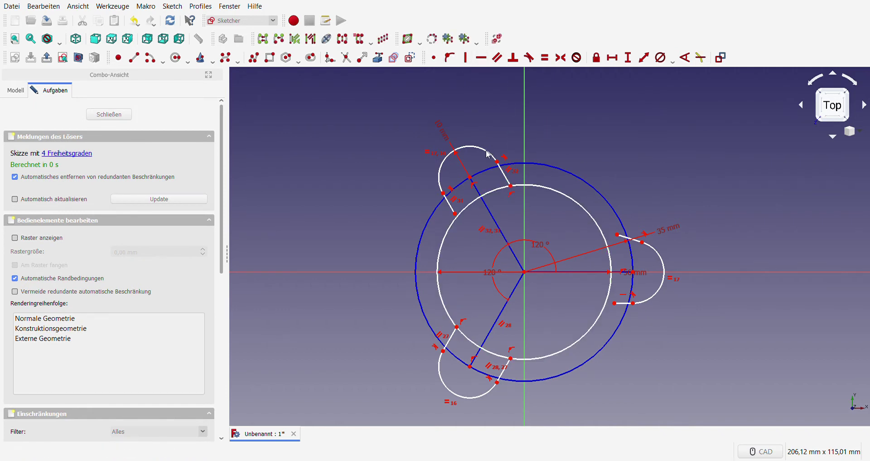
click(456, 213)
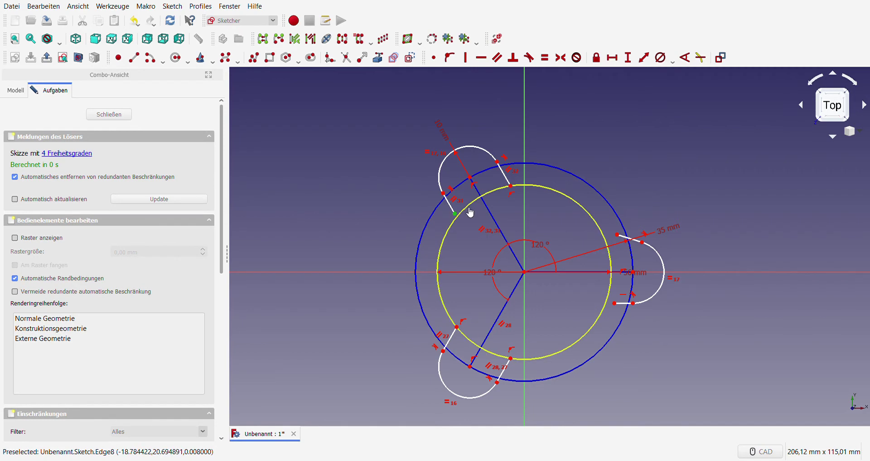
click(468, 210)
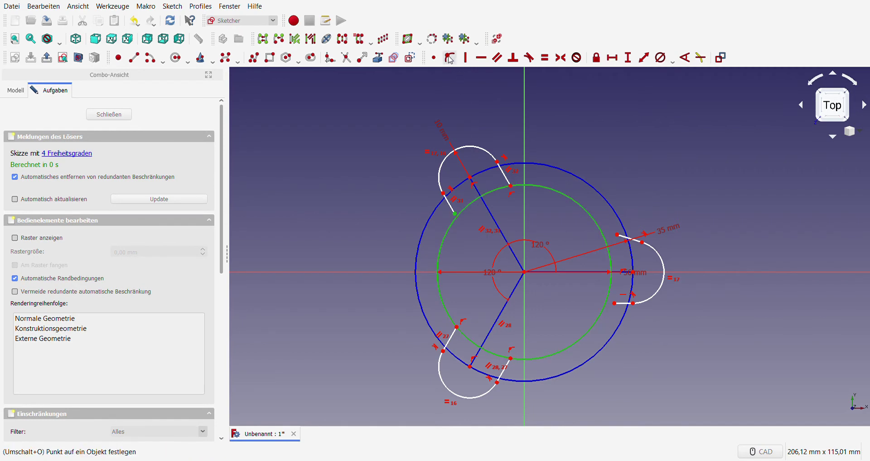
click(450, 58)
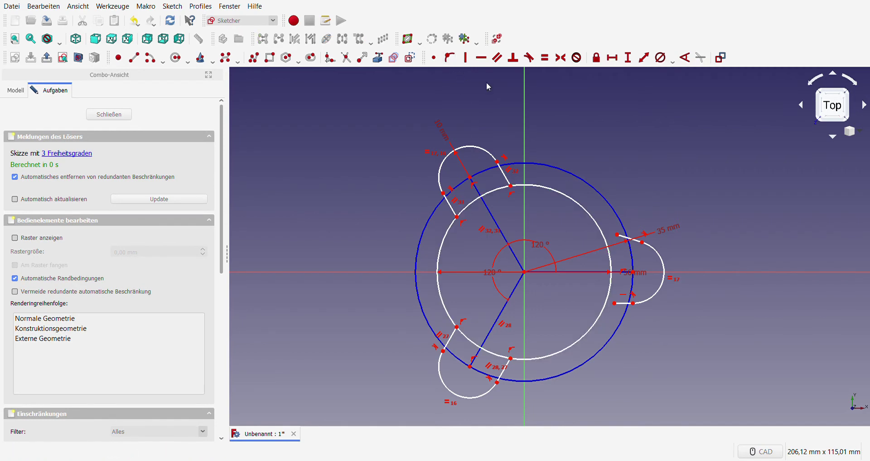
- Make the right lobe's lines parallel and seat both endpoints on the inner circle
click(636, 242)
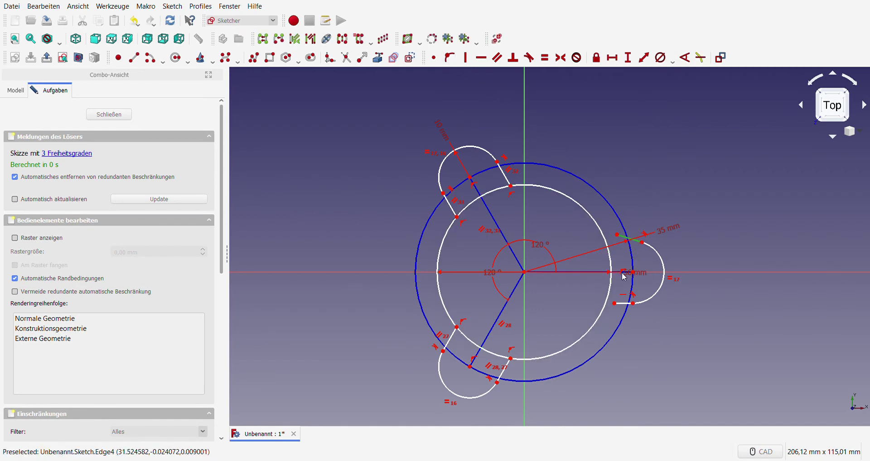
click(625, 303)
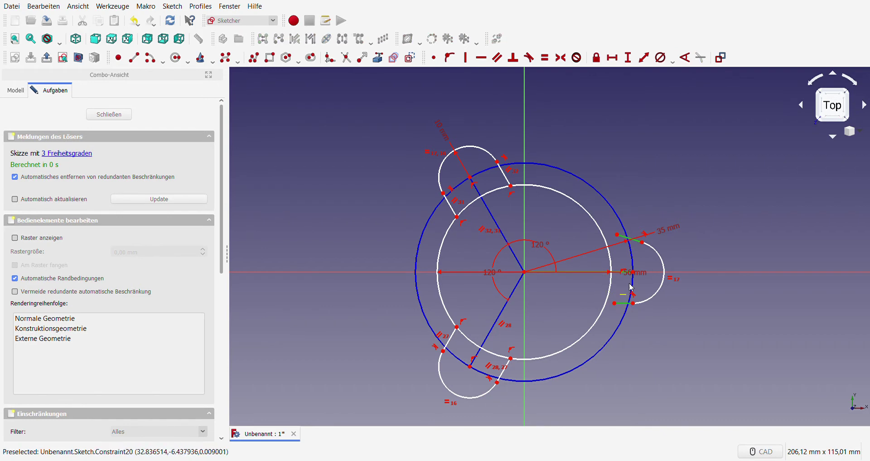
click(497, 58)
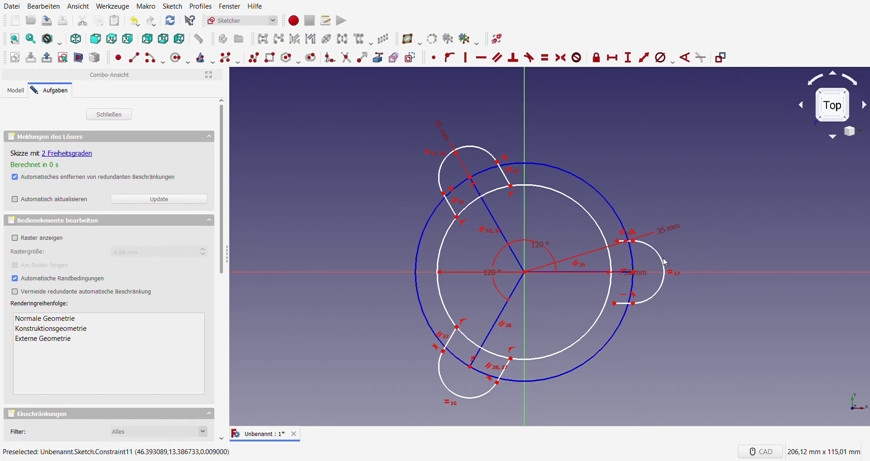
click(617, 241)
click(607, 243)
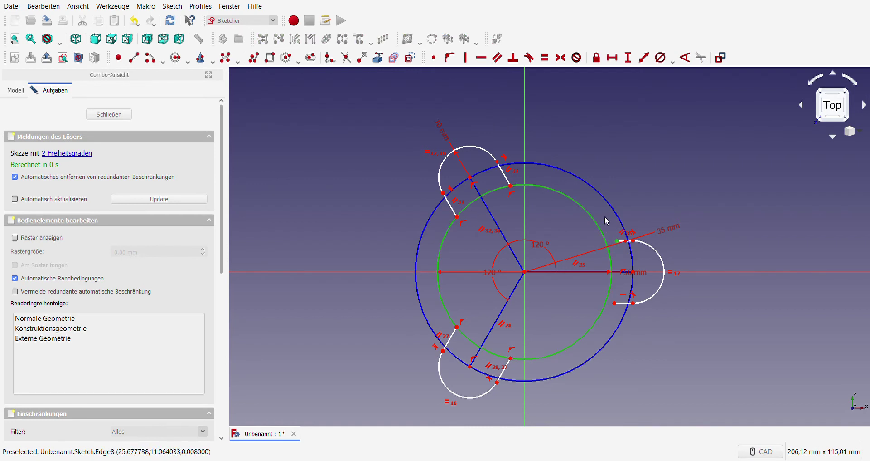
click(450, 57)
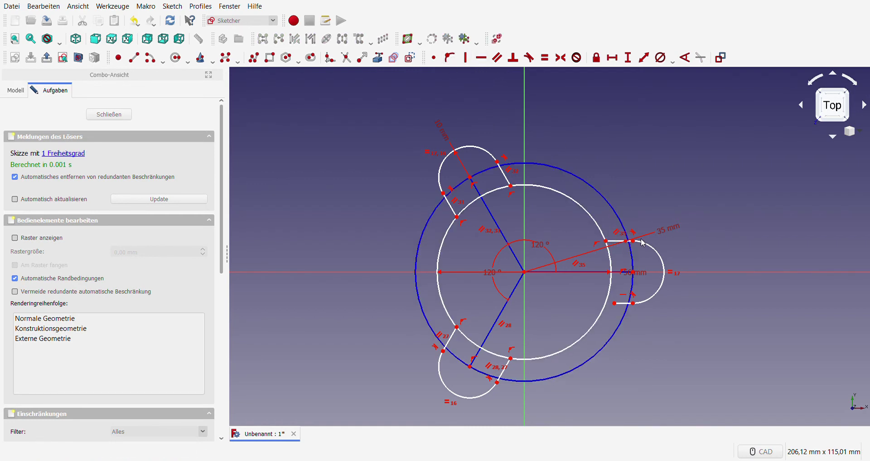
click(614, 303)
click(604, 306)
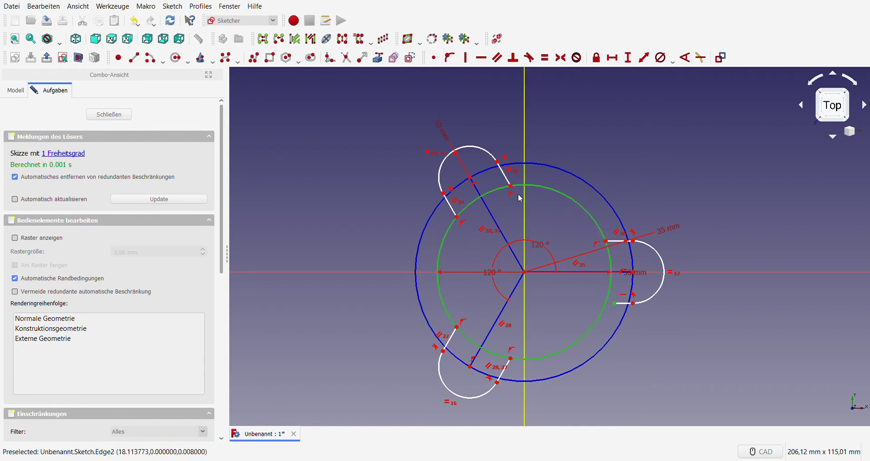
click(449, 58)
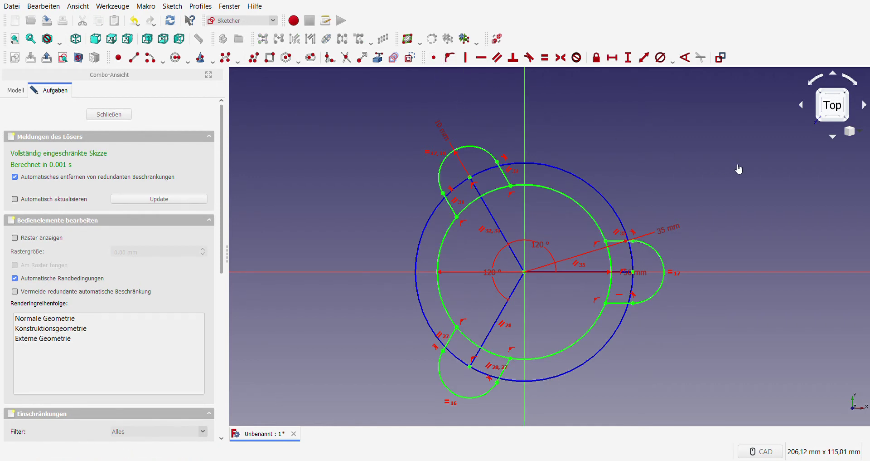
- Trim the inner-circle arc pieces inside the upper, right and lower-left lobes
click(346, 57)
click(502, 194)
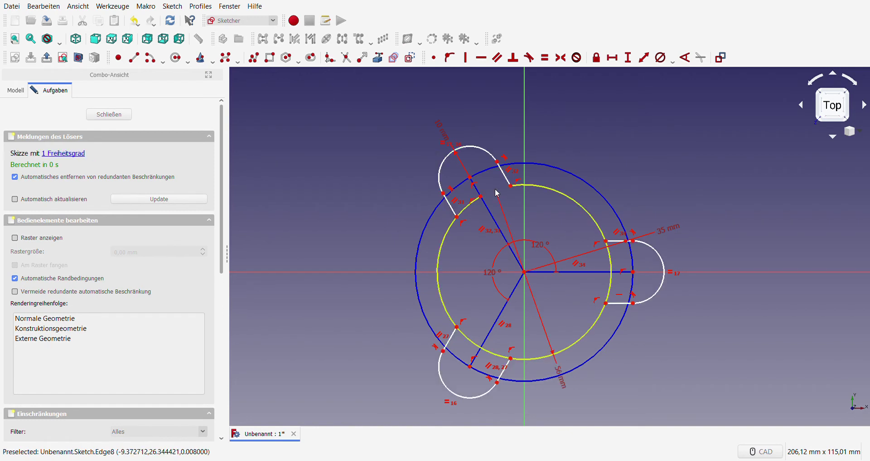
click(467, 215)
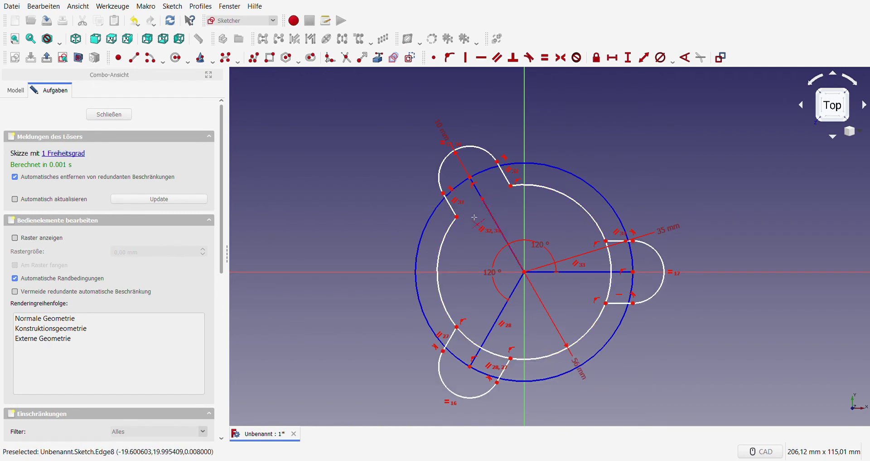
click(616, 243)
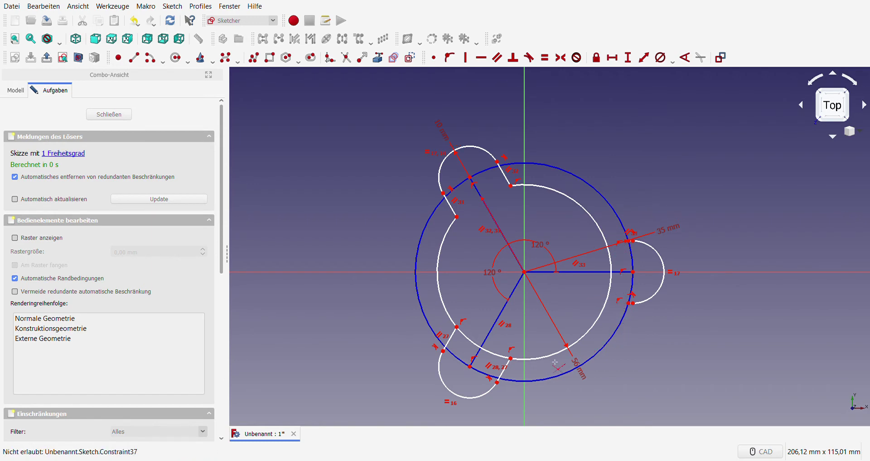
click(496, 356)
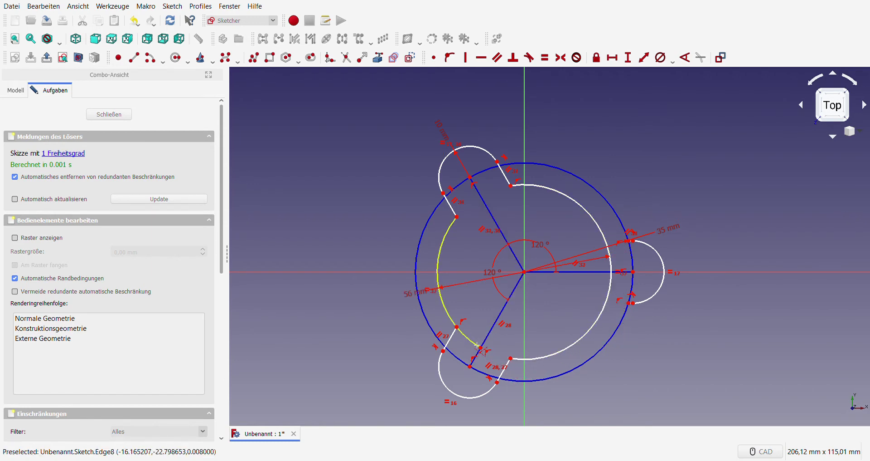
click(476, 345)
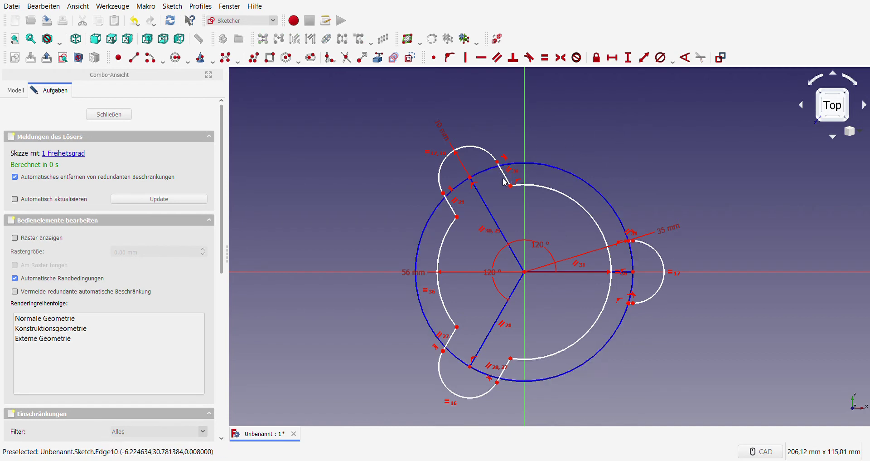
- Delete the constraints at the right lobe's upper and lower line endpoints
mouse_move(505, 181)
mouse_down()
mouse_move(512, 191)
mouse_move(564, 194)
mouse_up()
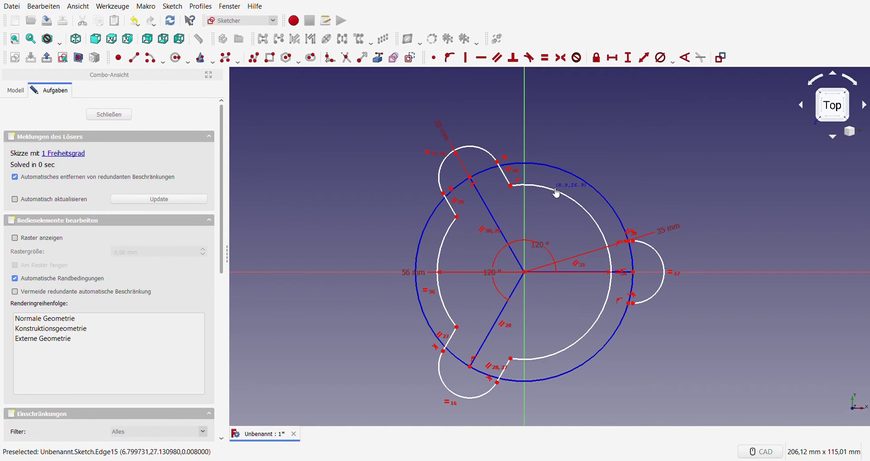
click(619, 300)
key(Delete)
click(620, 244)
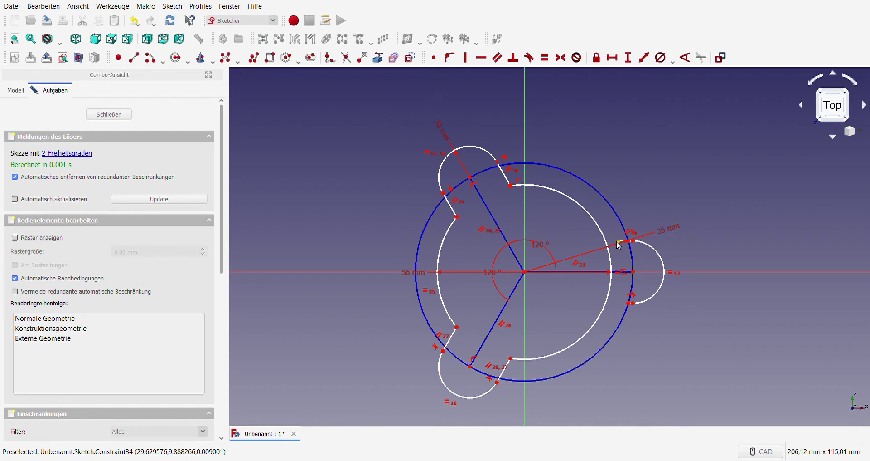
key(Delete)
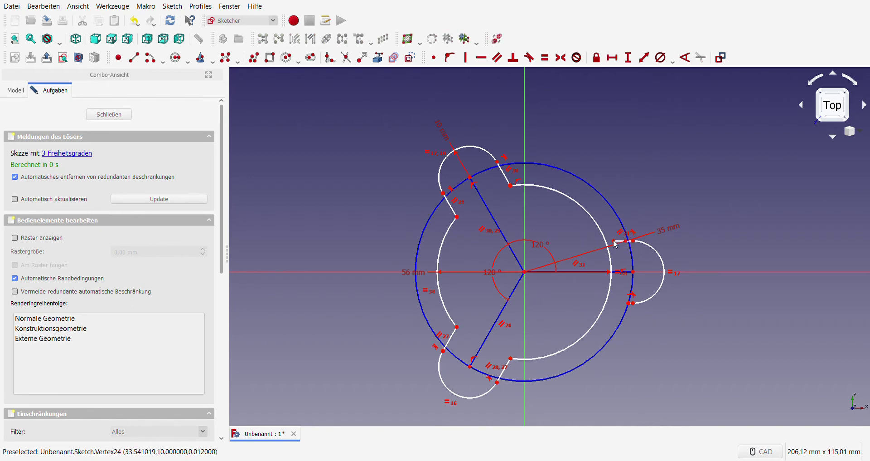
- Attach both right-lobe line endpoints onto the inner arc
click(610, 248)
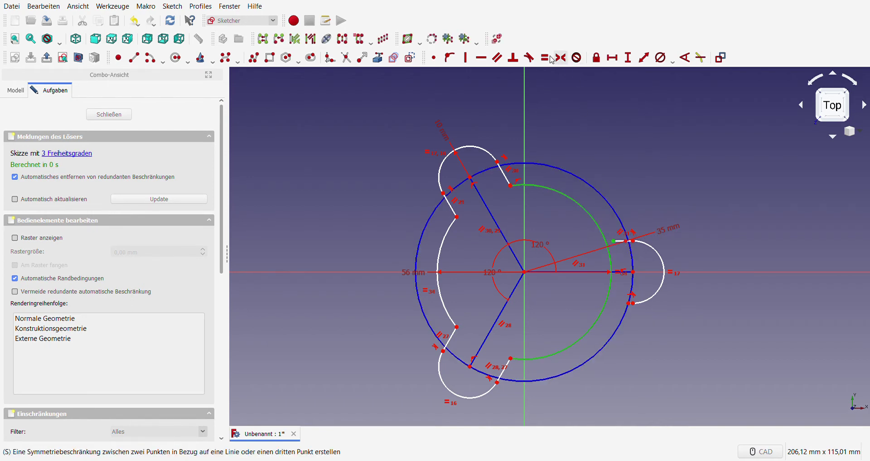
click(456, 62)
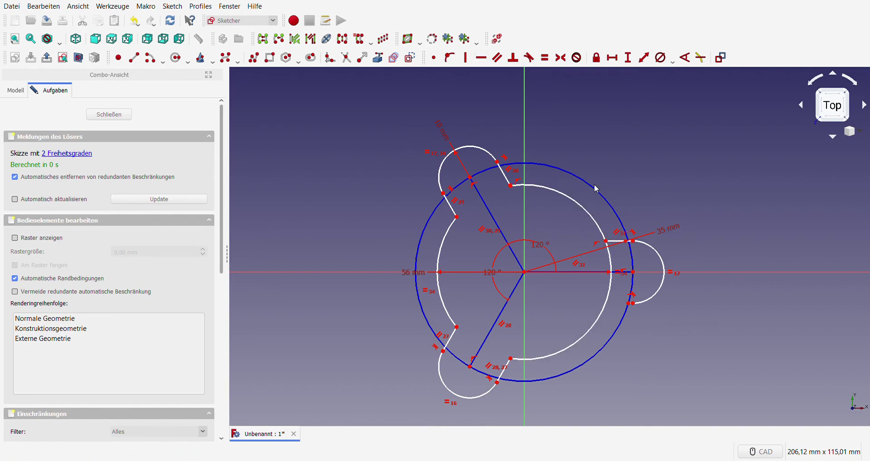
click(610, 307)
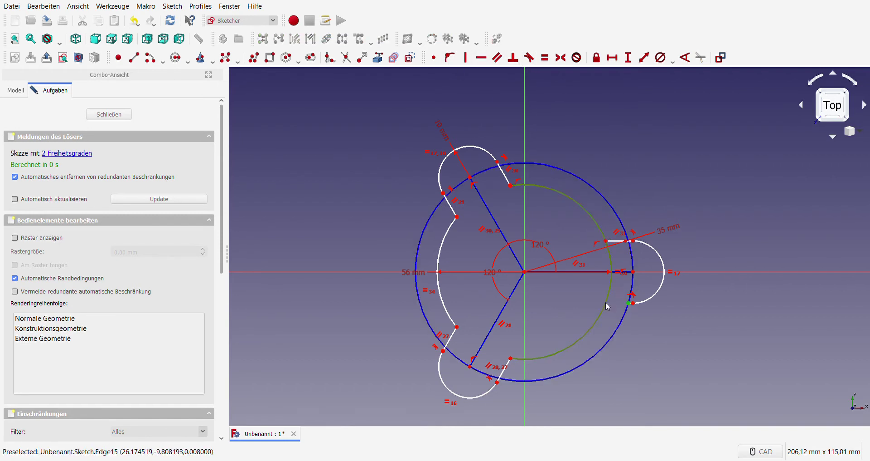
click(451, 57)
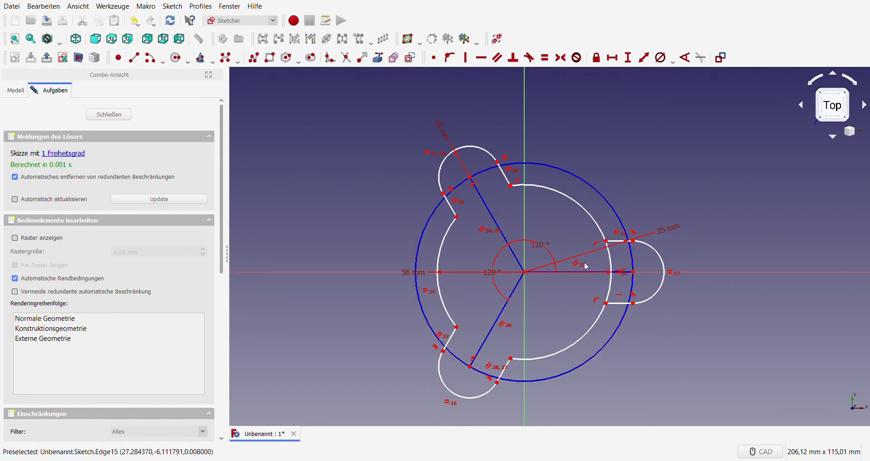
- Trim the two stray inner arc pieces at the right lobe
click(346, 58)
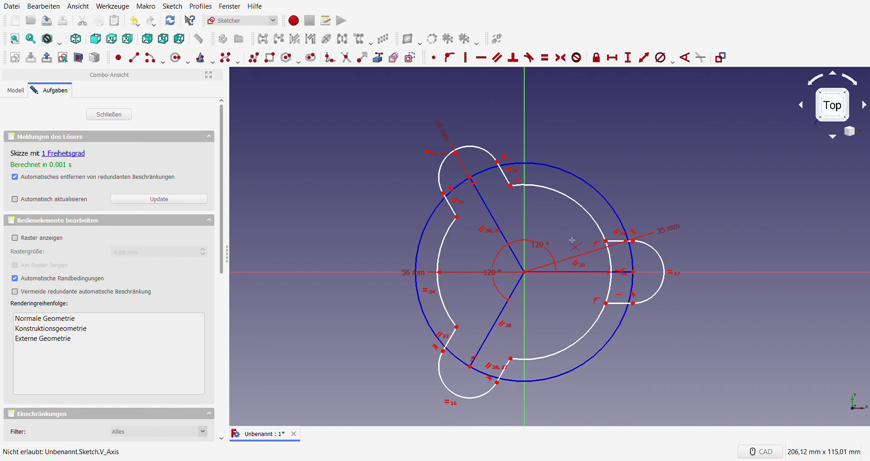
click(612, 258)
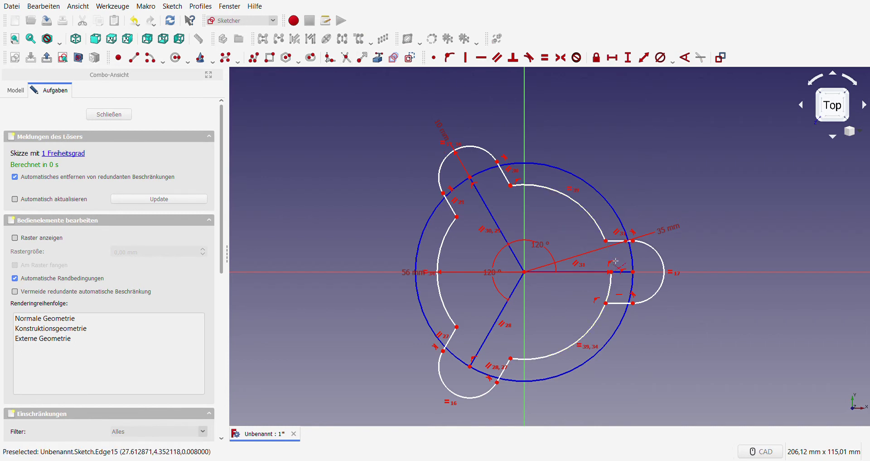
click(614, 289)
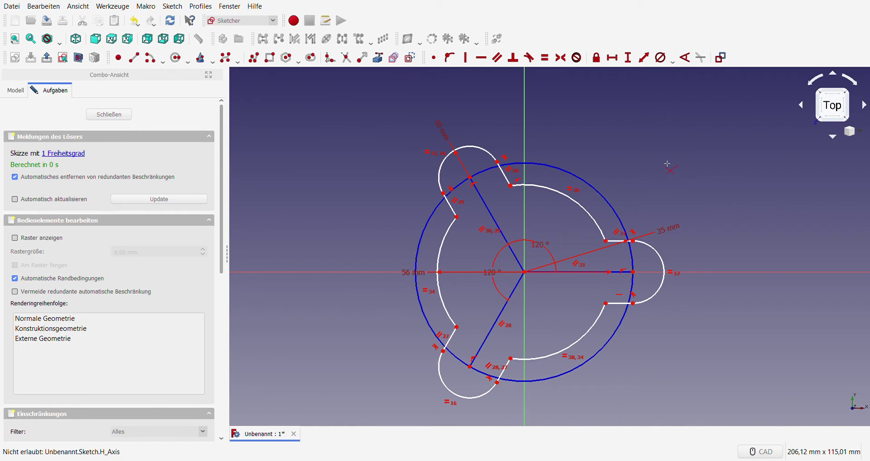
right_click(664, 170)
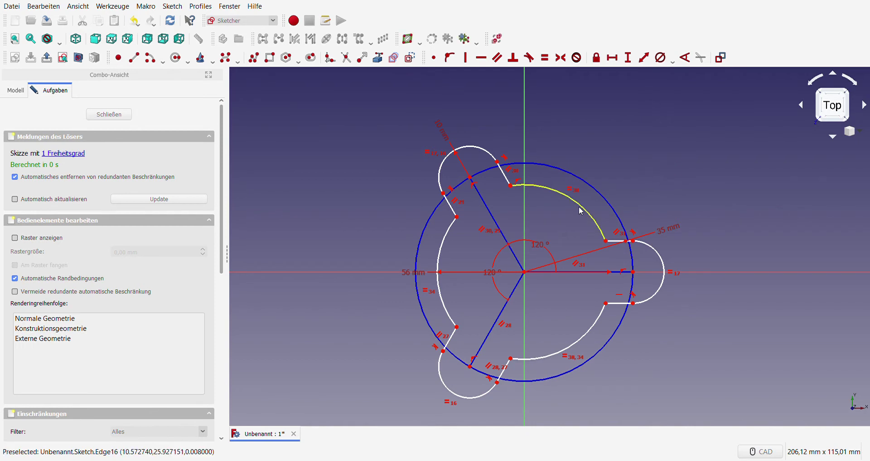
- Find the still-free geometry and join the arc end to the line endpoint with a coincident constraint
drag(584, 209, 594, 208)
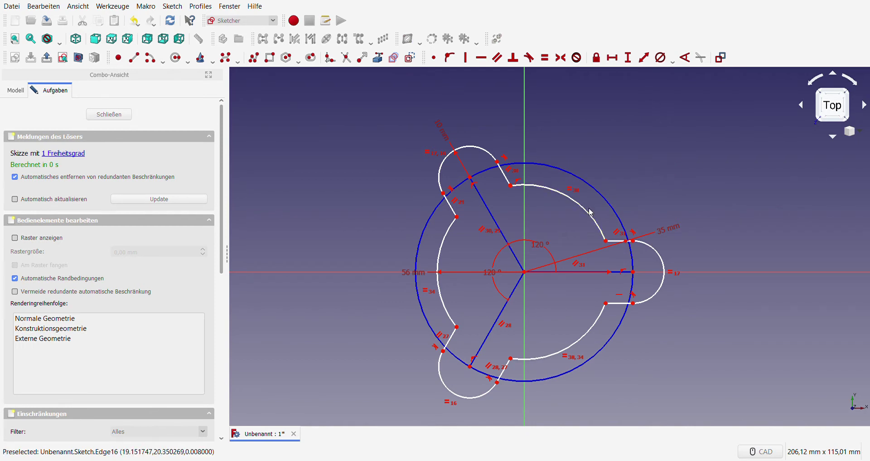
click(77, 154)
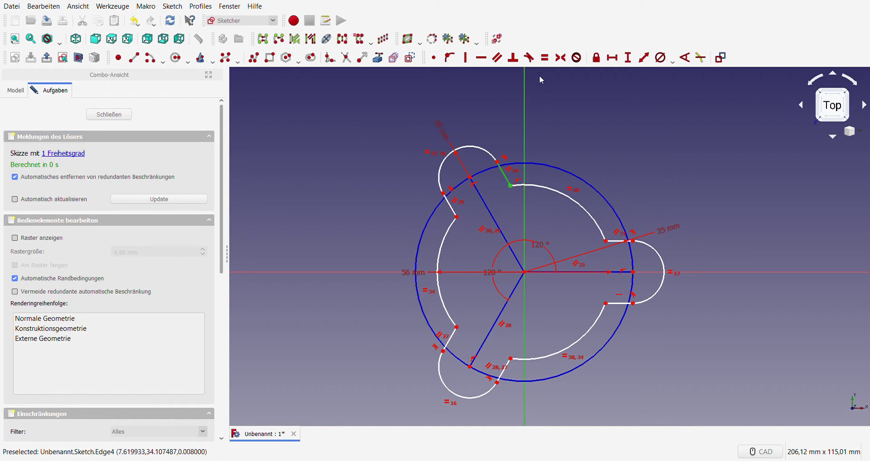
click(533, 102)
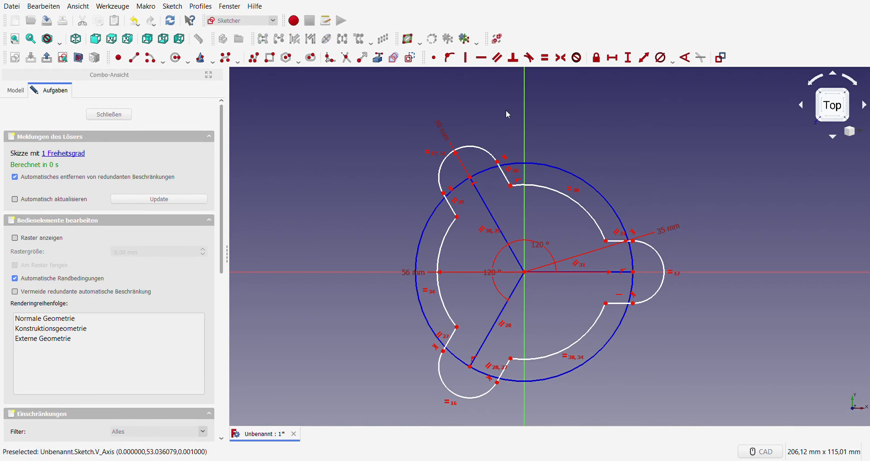
scroll(521, 202, up, 5)
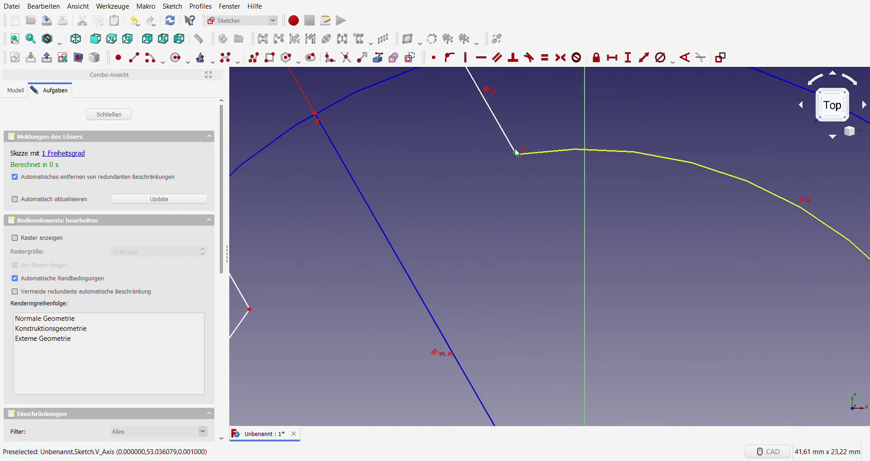
click(434, 58)
scroll(468, 119, down, 6)
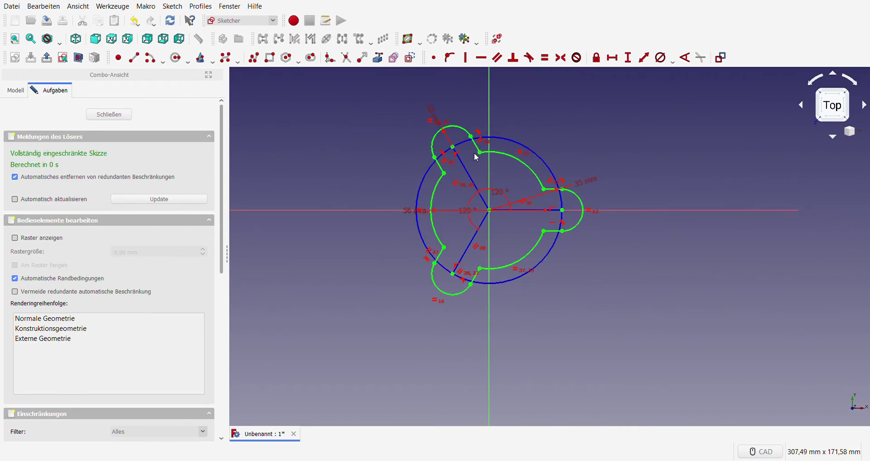
scroll(423, 144, up, 1)
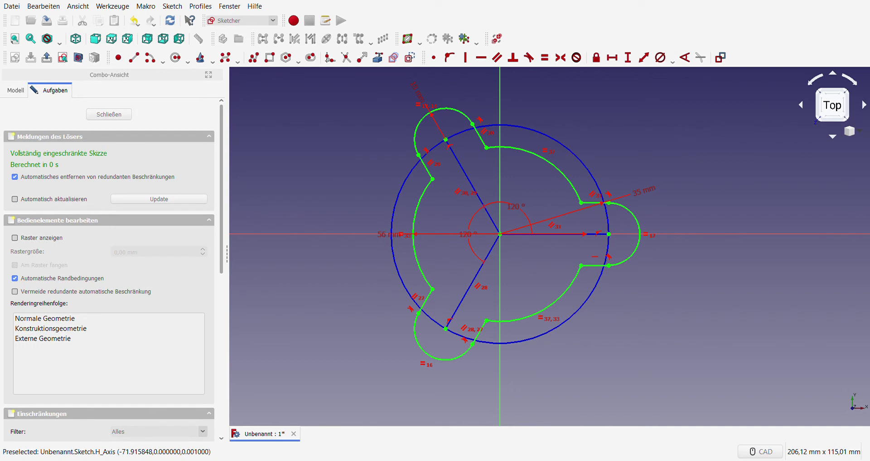
- Draw a circle at the sketch origin with a 30 mm radius
click(176, 57)
click(500, 234)
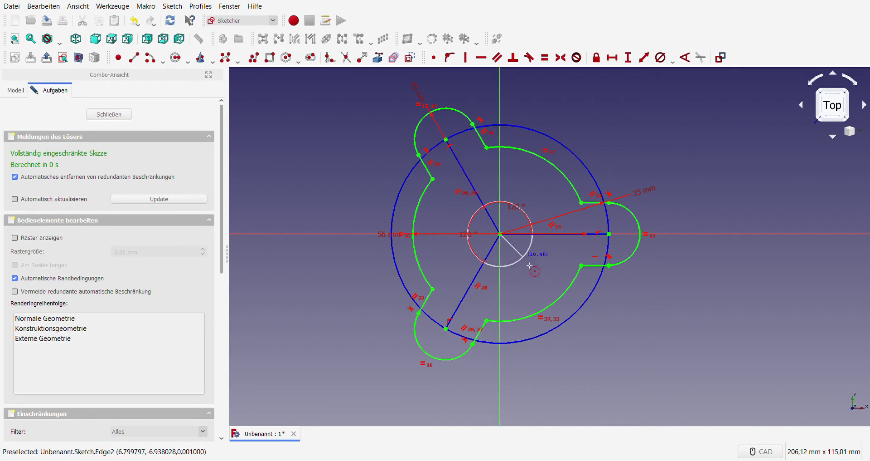
click(555, 255)
right_click(610, 286)
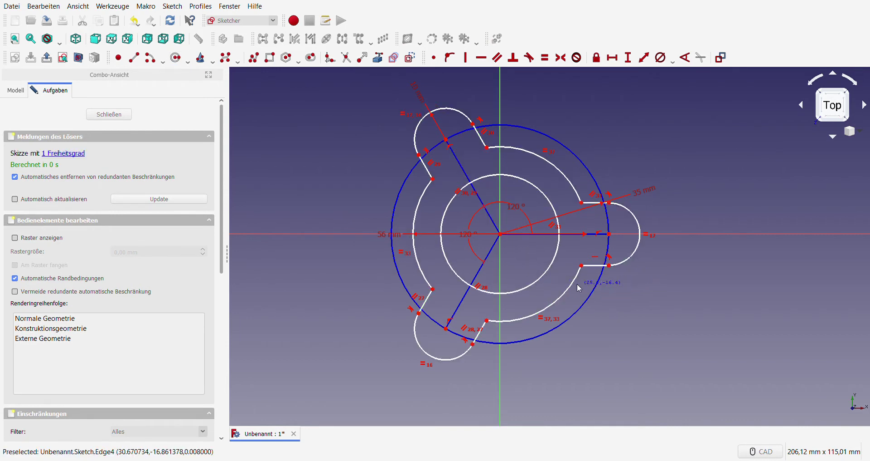
click(550, 274)
click(660, 58)
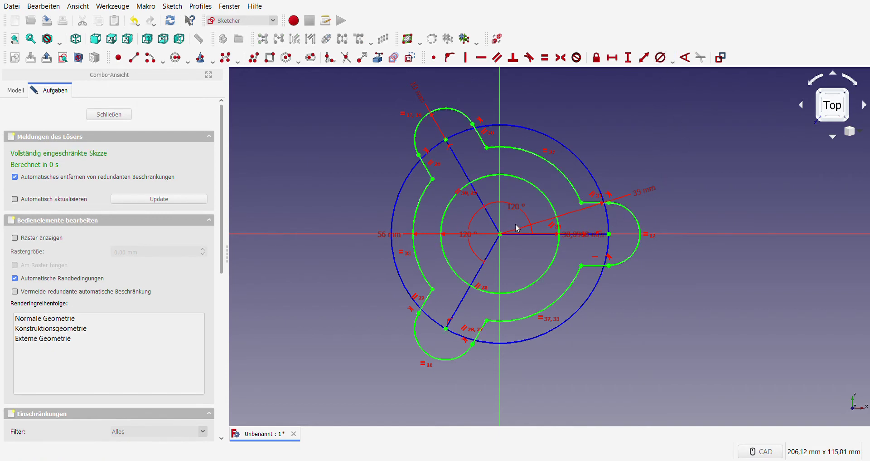
key(Return)
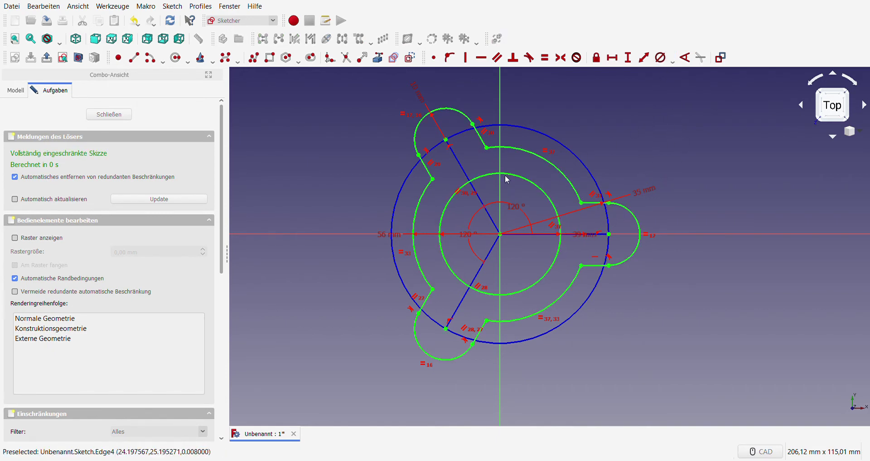
- Draw hole circles centred on the upper-left, right and lower-left lobe points
click(176, 57)
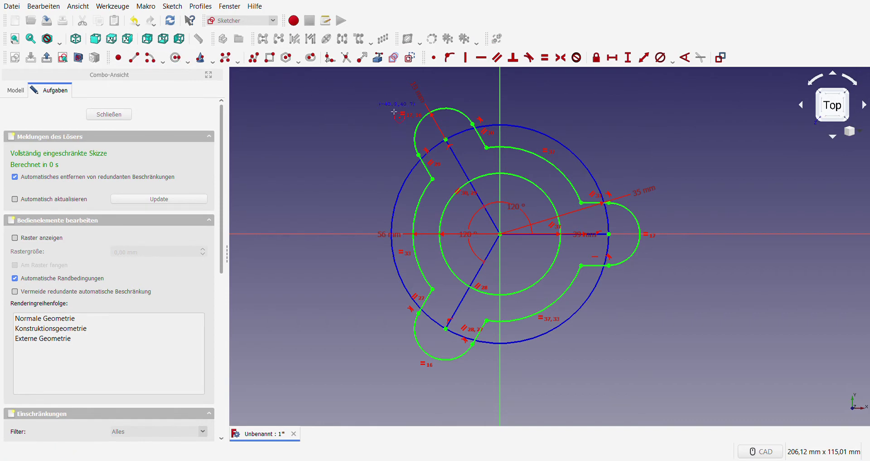
scroll(454, 135, up, 5)
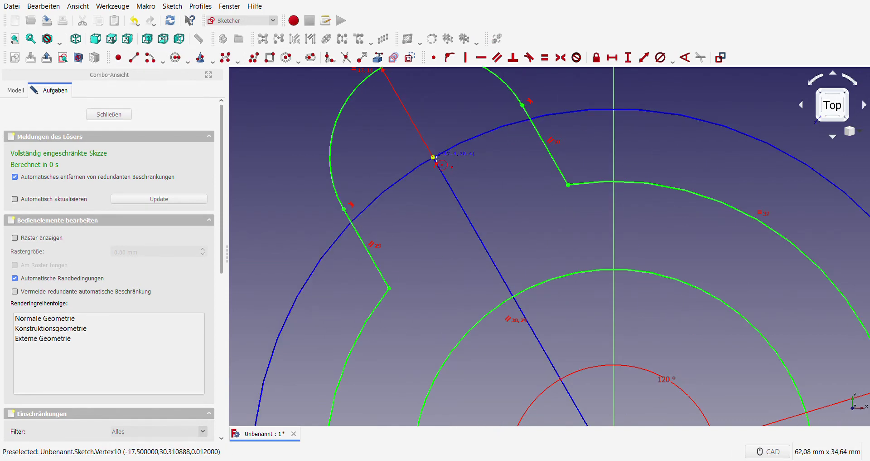
click(445, 161)
click(480, 181)
scroll(480, 182, down, 5)
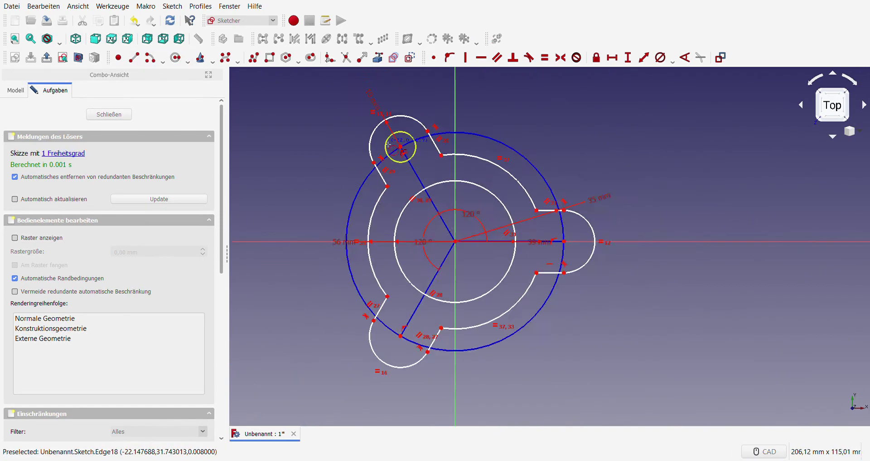
scroll(566, 228, up, 1)
scroll(567, 228, up, 5)
click(558, 233)
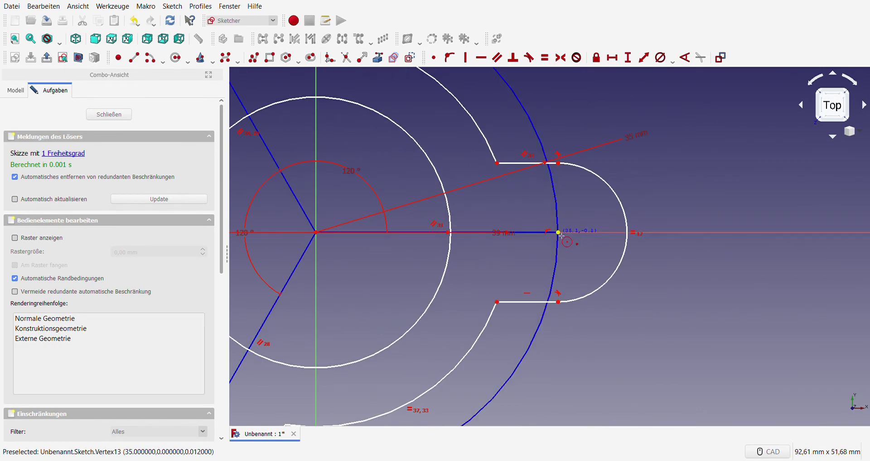
click(589, 201)
scroll(576, 213, down, 5)
scroll(467, 328, up, 5)
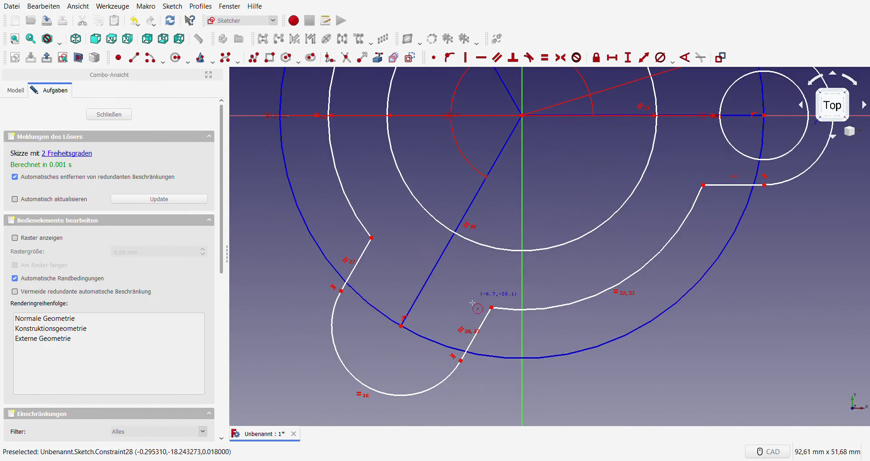
click(401, 326)
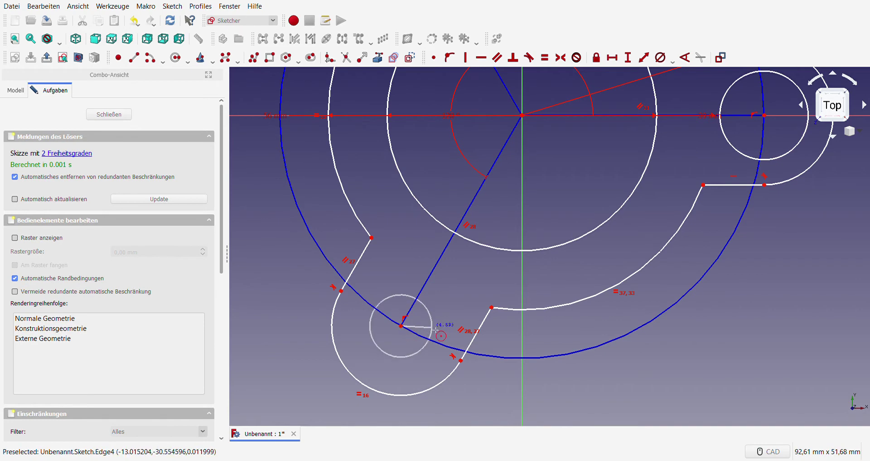
click(454, 327)
scroll(433, 317, down, 5)
scroll(434, 317, up, 5)
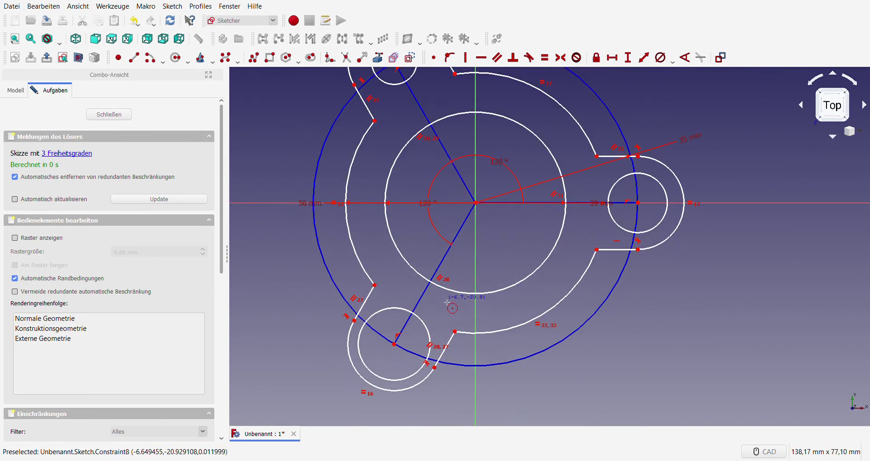
- Make the three hole circles equal and give them a 9,4 mm diameter
click(429, 328)
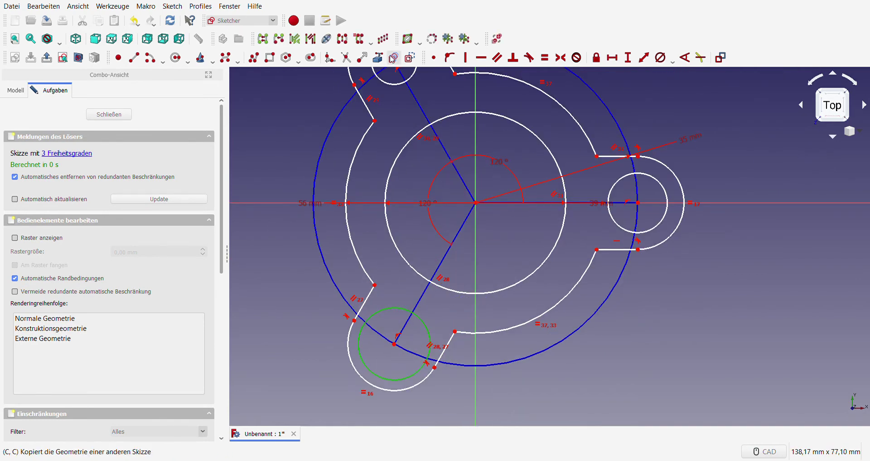
click(390, 84)
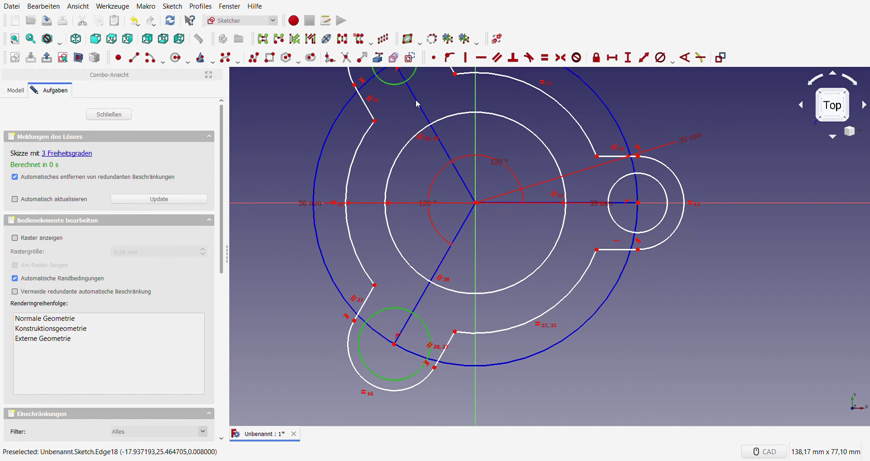
click(617, 224)
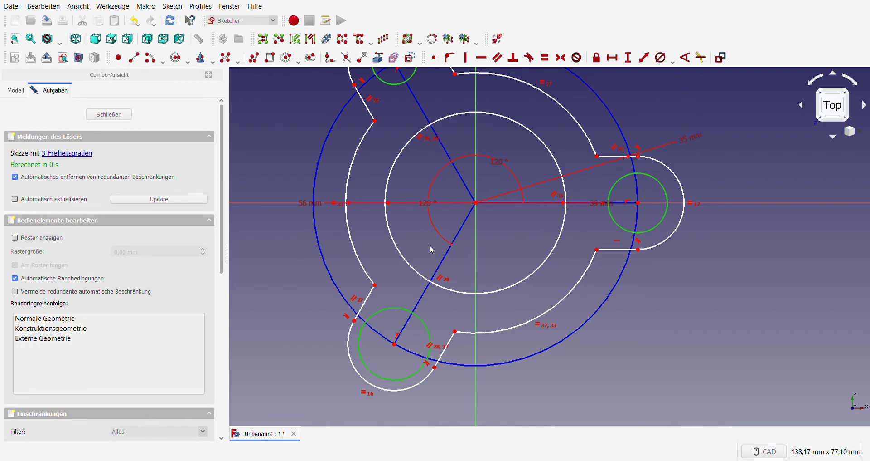
key(k)
key(s)
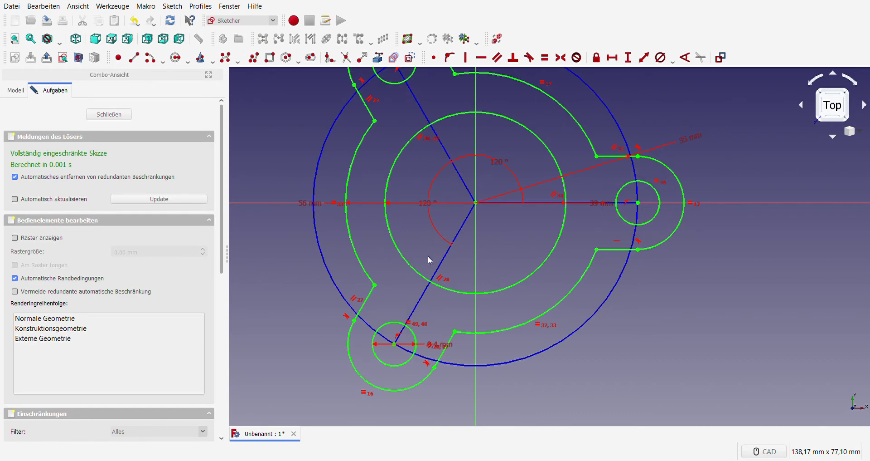
scroll(422, 252, down, 5)
scroll(407, 249, up, 3)
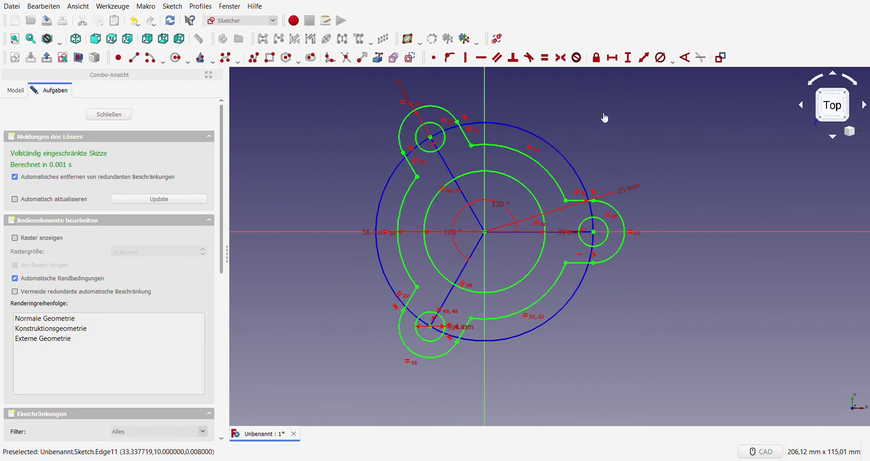
- Move the 9,4 mm diameter label and the centre-circle radius label onto diagonals
mouse_move(465, 327)
mouse_down()
mouse_move(480, 357)
mouse_move(464, 378)
mouse_up()
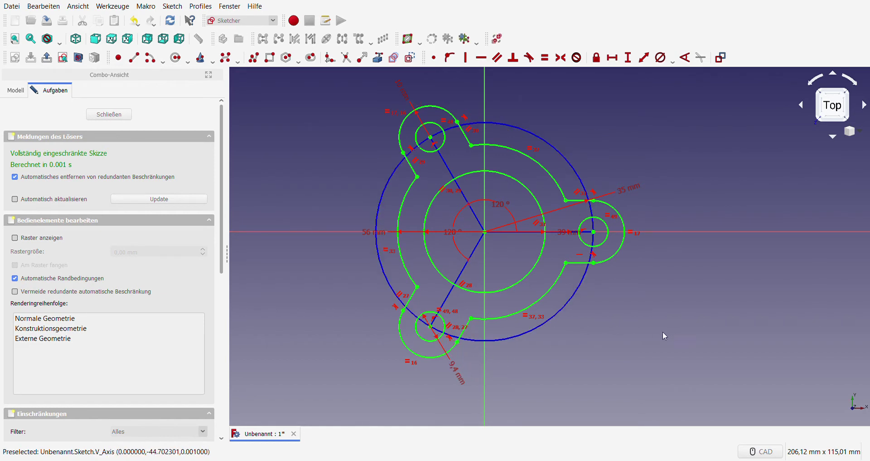
drag(565, 239, 524, 259)
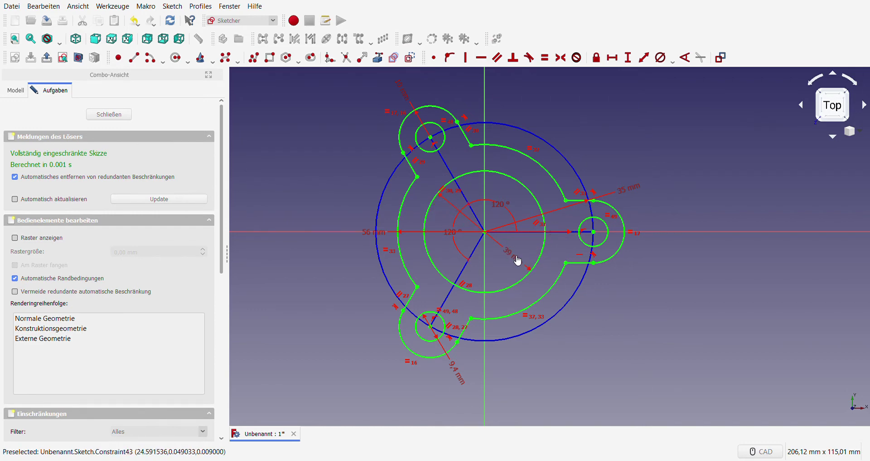
scroll(537, 293, down, 2)
scroll(496, 269, up, 2)
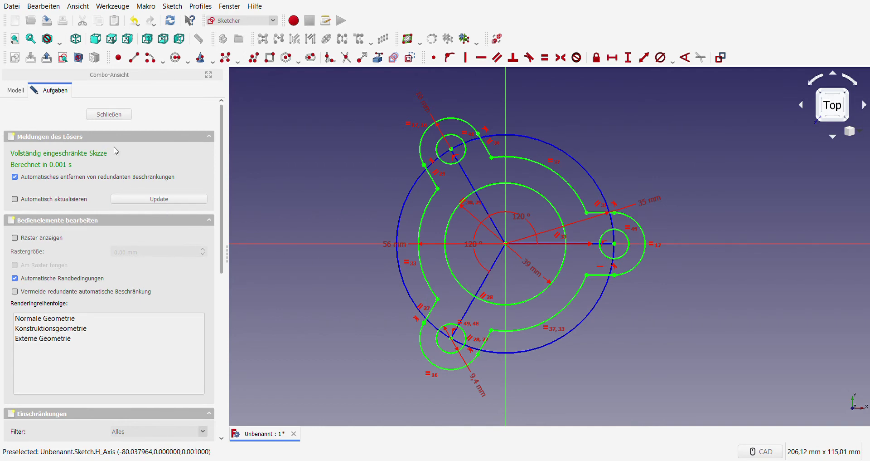
- Close the sketch and pad it 45 mm, symmetric to the sketch plane
click(117, 119)
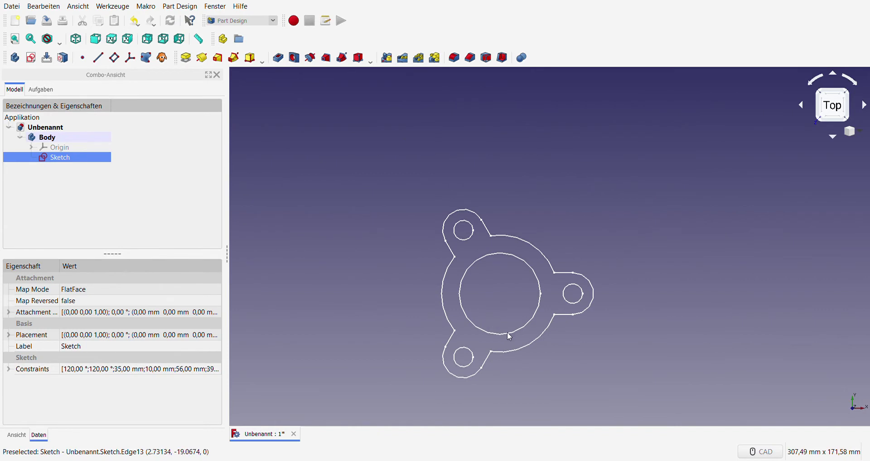
middle_drag(602, 391, 585, 328)
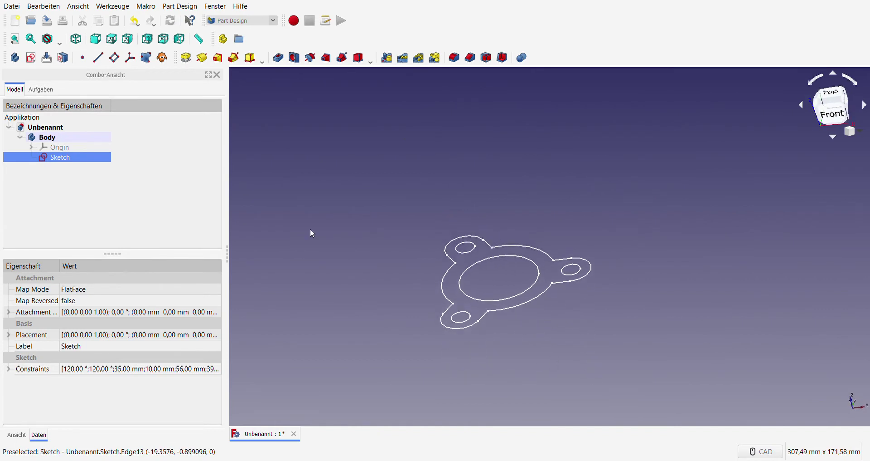
click(185, 58)
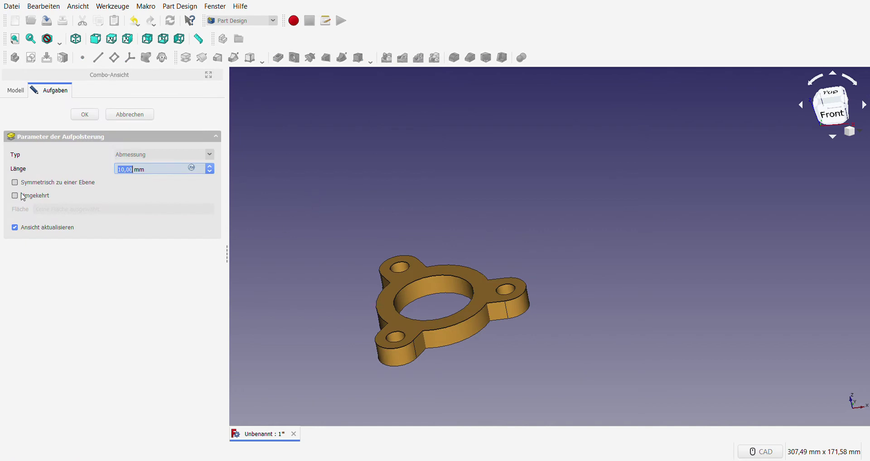
click(15, 183)
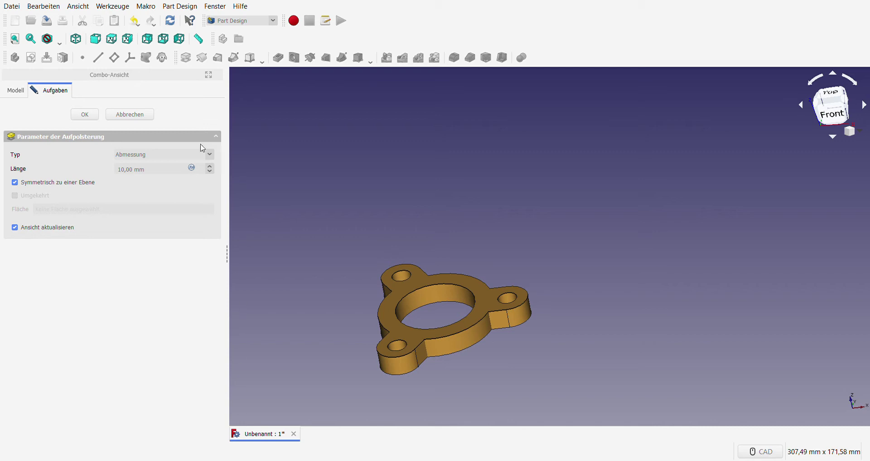
drag(149, 171, 68, 170)
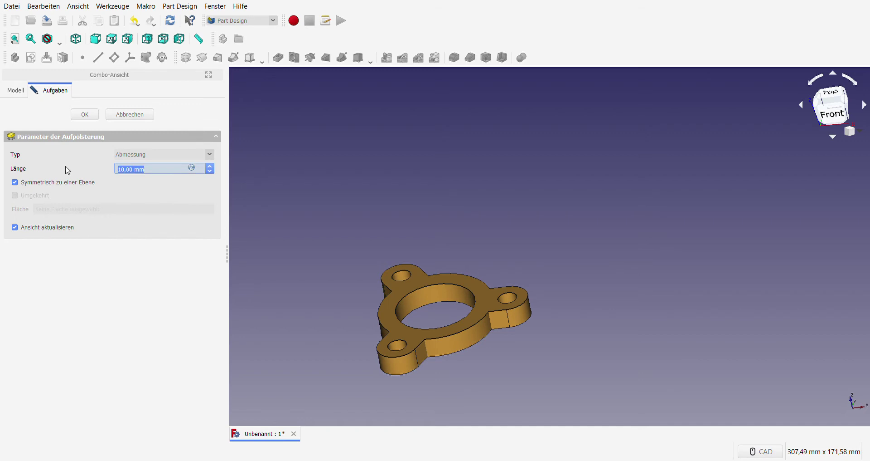
text(45)
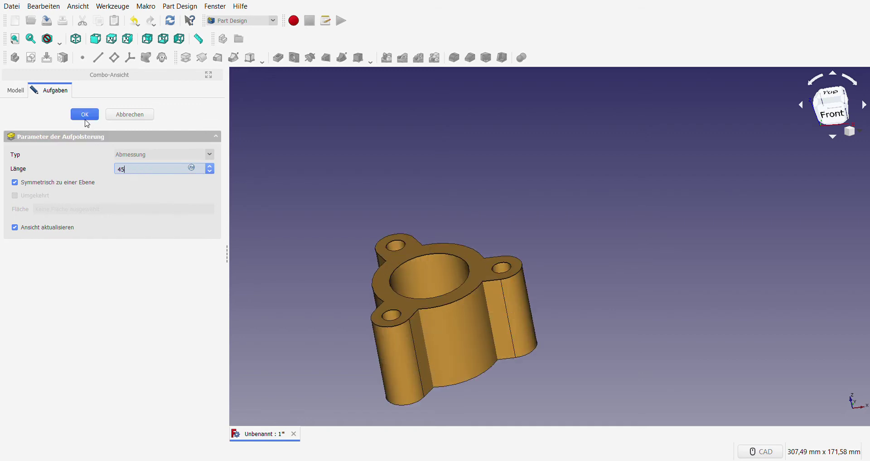
click(85, 114)
scroll(368, 199, down, 4)
scroll(335, 196, up, 2)
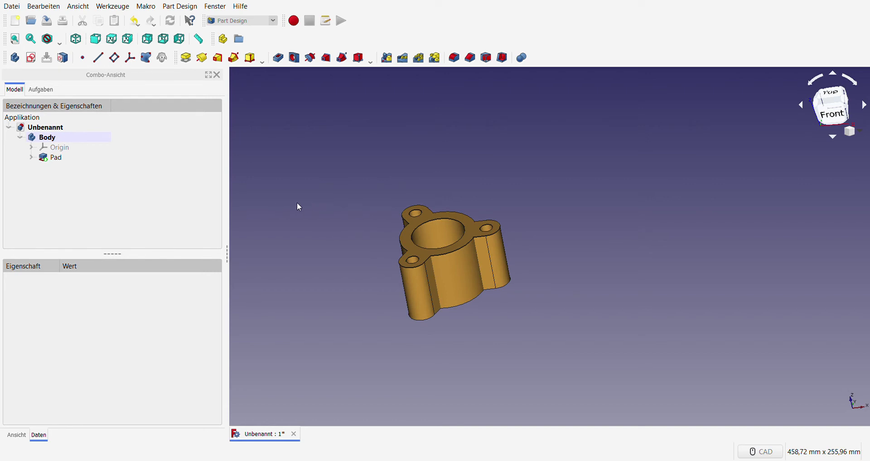
- Create a new sketch on the XY plane
mouse_move(297, 202)
middle_down()
mouse_move(577, 210)
mouse_move(582, 254)
mouse_move(580, 235)
middle_up()
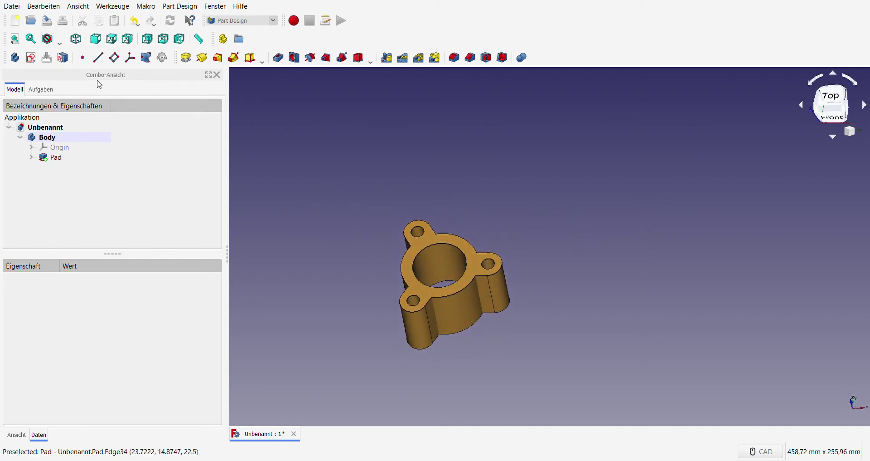
click(31, 57)
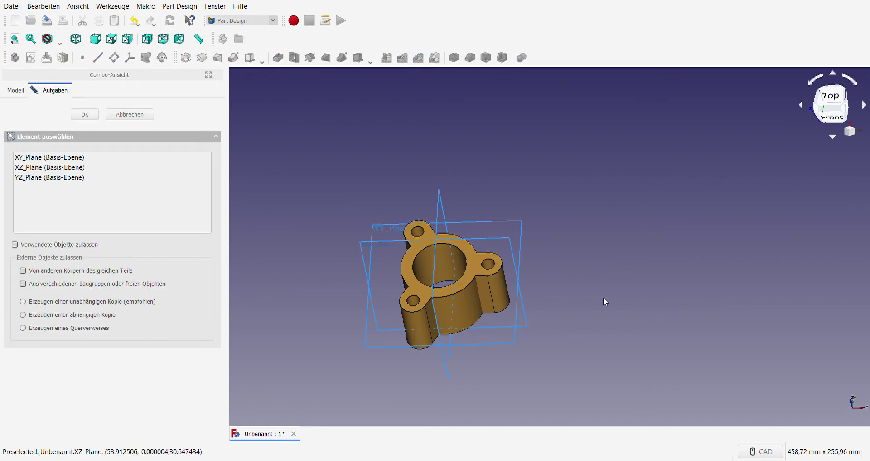
mouse_move(603, 297)
middle_down()
mouse_move(565, 307)
mouse_move(517, 227)
middle_up()
click(514, 223)
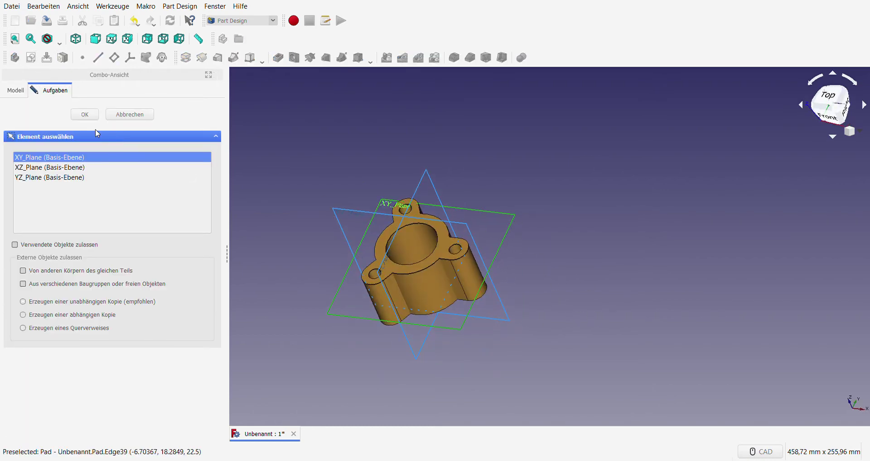
click(85, 115)
scroll(472, 252, down, 4)
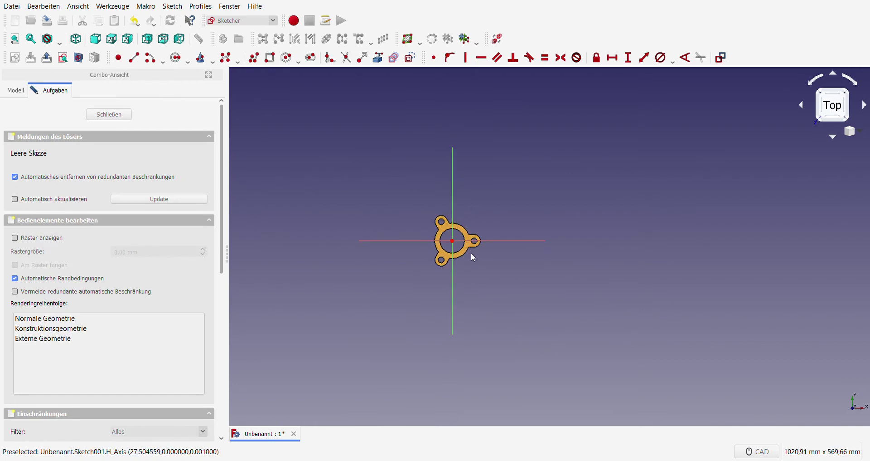
scroll(469, 252, up, 4)
scroll(390, 229, up, 2)
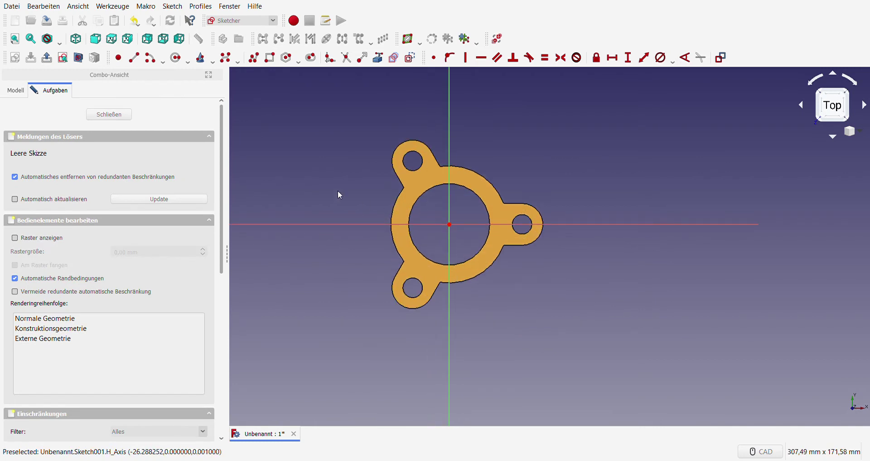
- Draw two concentric circles centred on the sketch origin
click(150, 58)
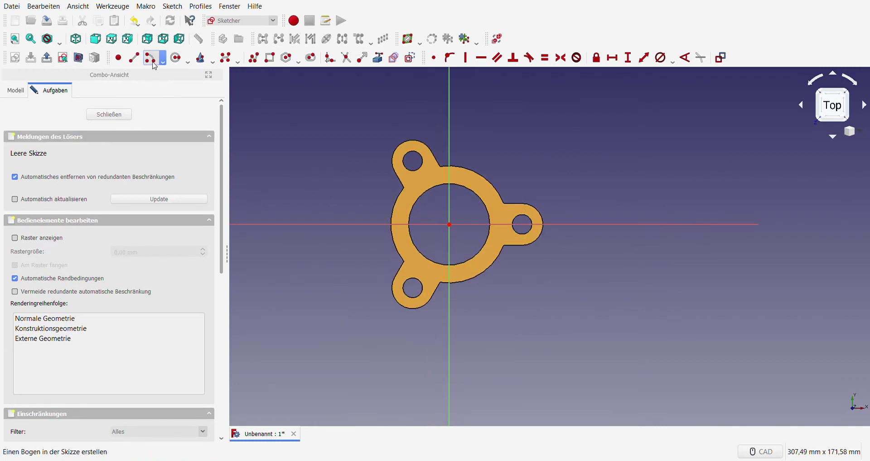
click(450, 224)
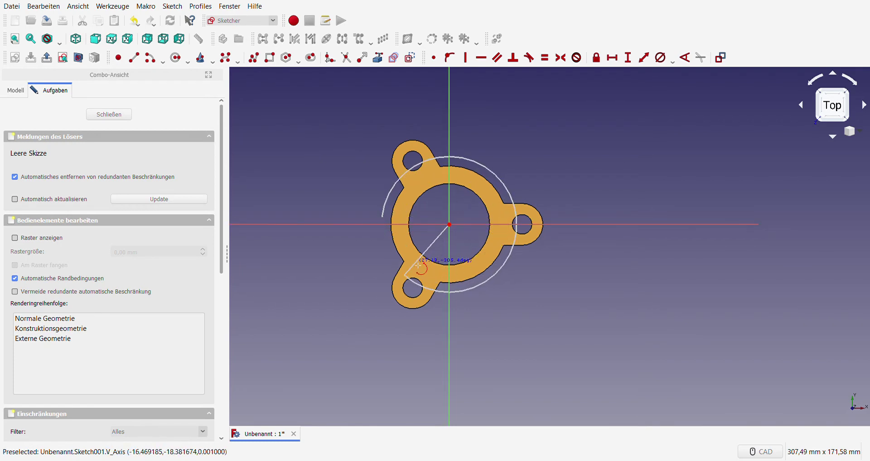
click(176, 58)
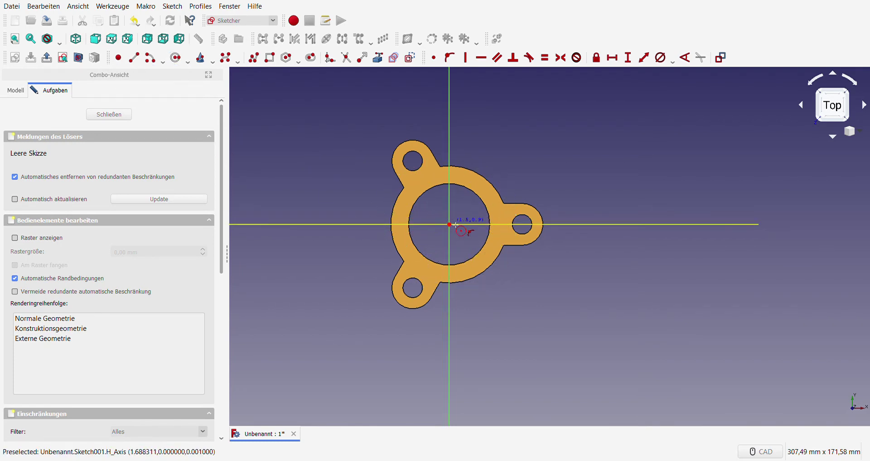
click(450, 224)
click(387, 221)
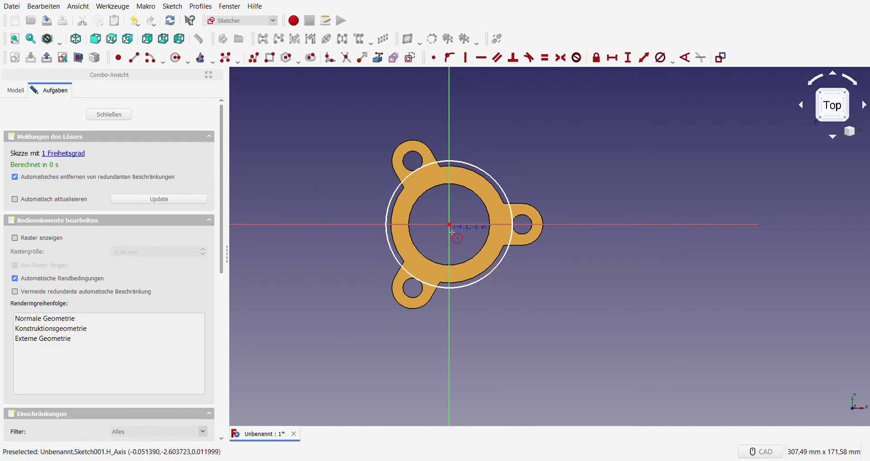
click(449, 225)
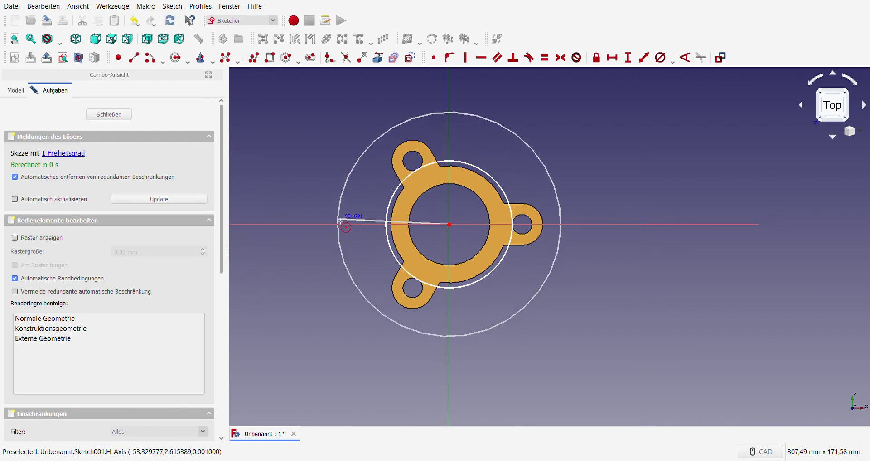
click(343, 221)
right_click(482, 205)
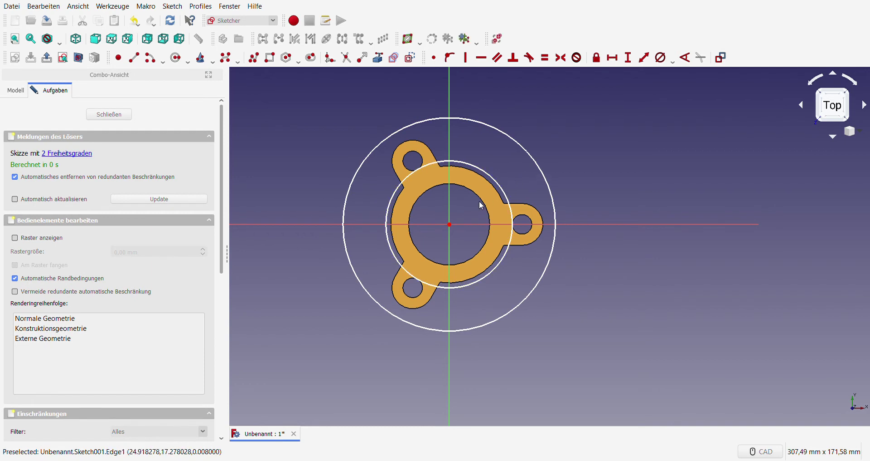
- Link the body's outer arc, make the inner circle equal to it, set the outer circle to 100 mm diameter, and close
click(378, 57)
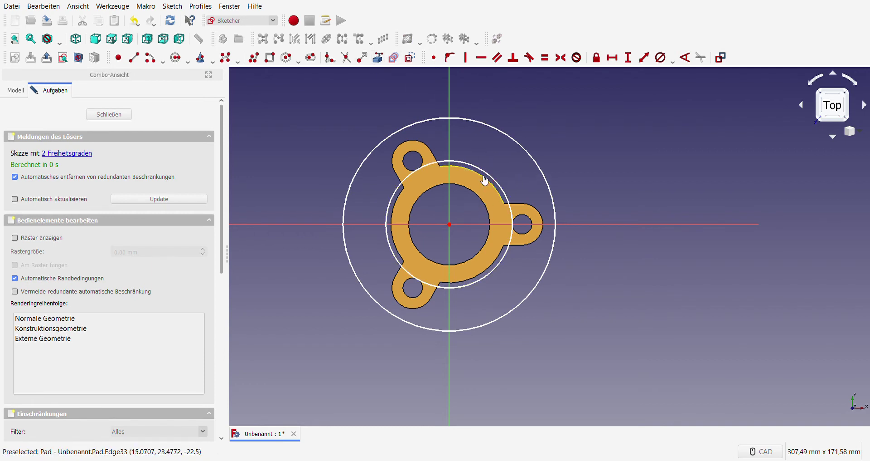
click(487, 179)
right_click(505, 194)
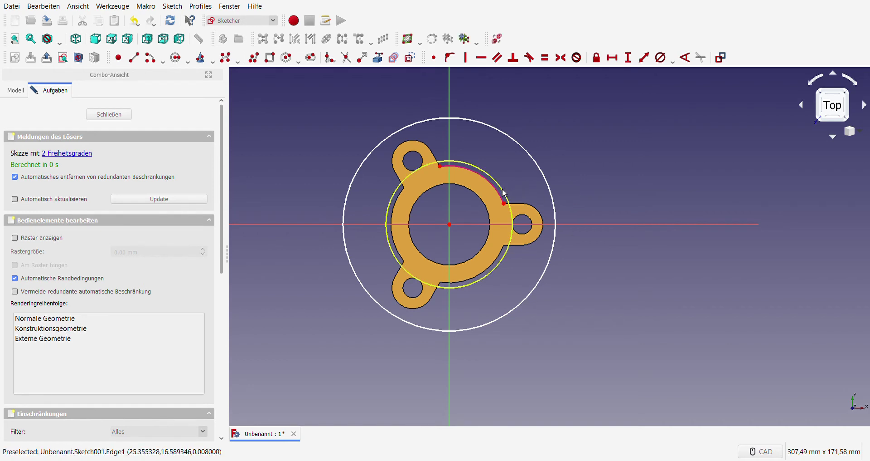
click(545, 57)
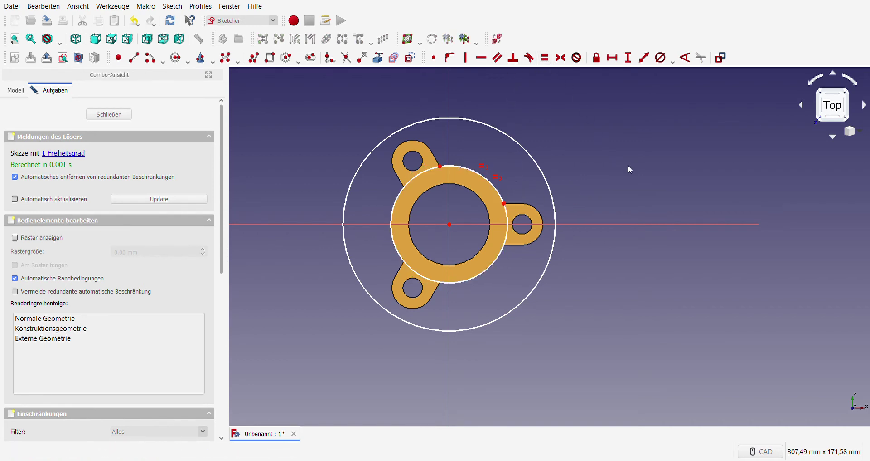
click(541, 171)
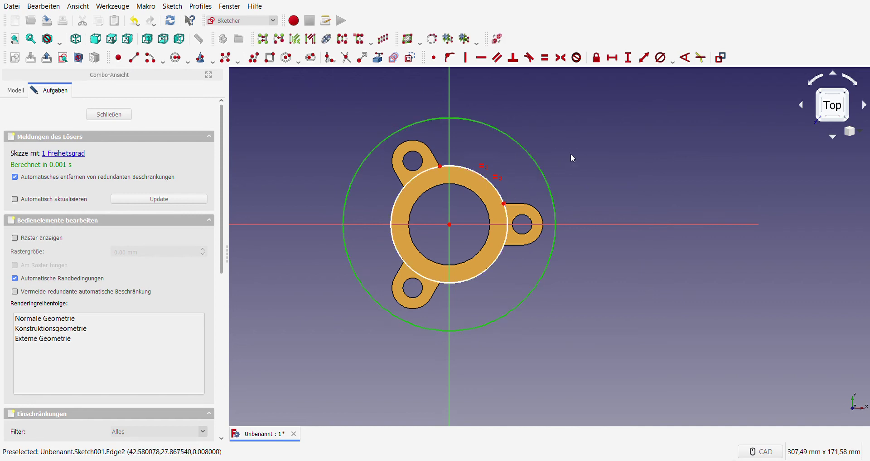
click(660, 58)
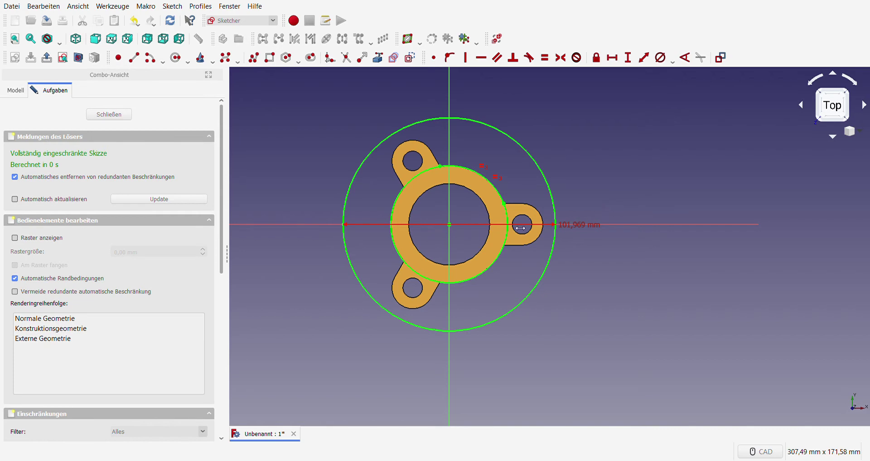
text(100)
key(Return)
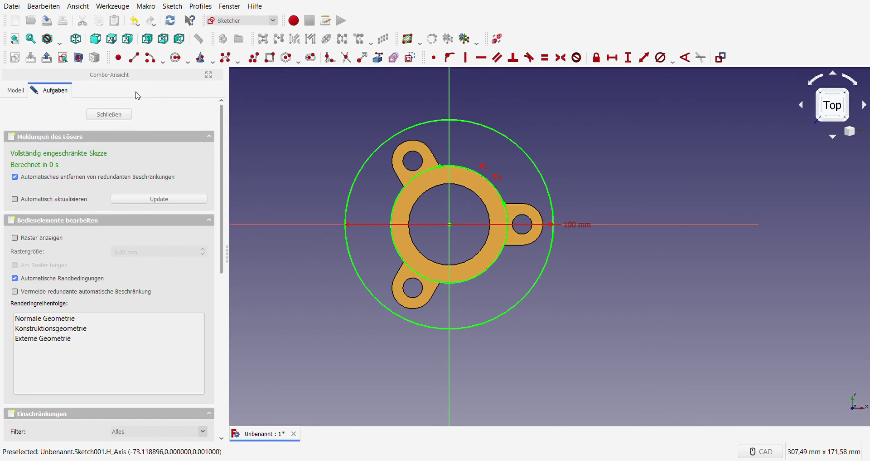
click(109, 115)
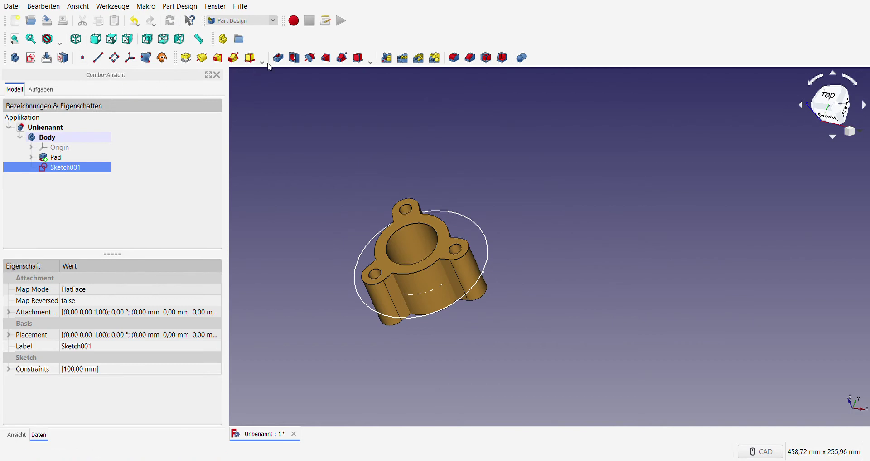
- Pocket Sketch001 symmetric to the plane with a length of 45-12 mm
click(278, 57)
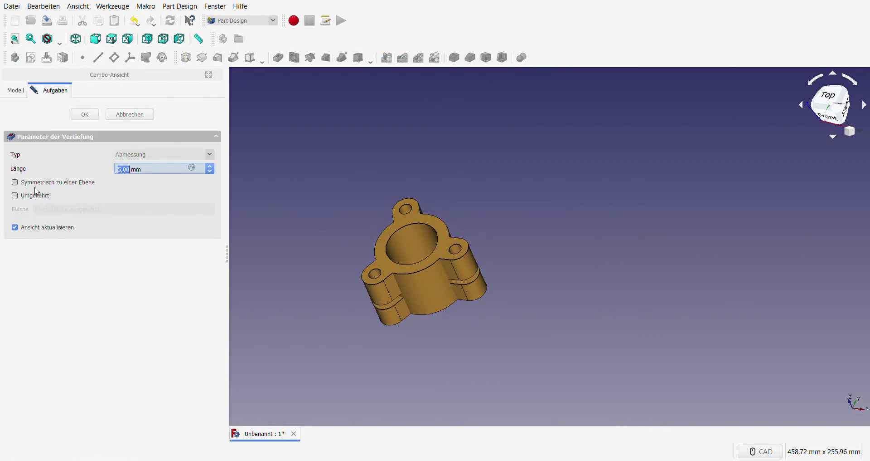
click(17, 183)
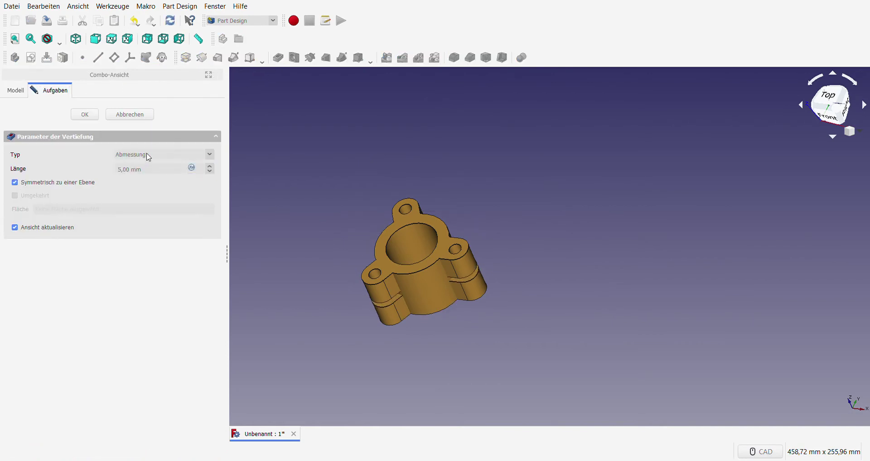
drag(157, 175, 90, 172)
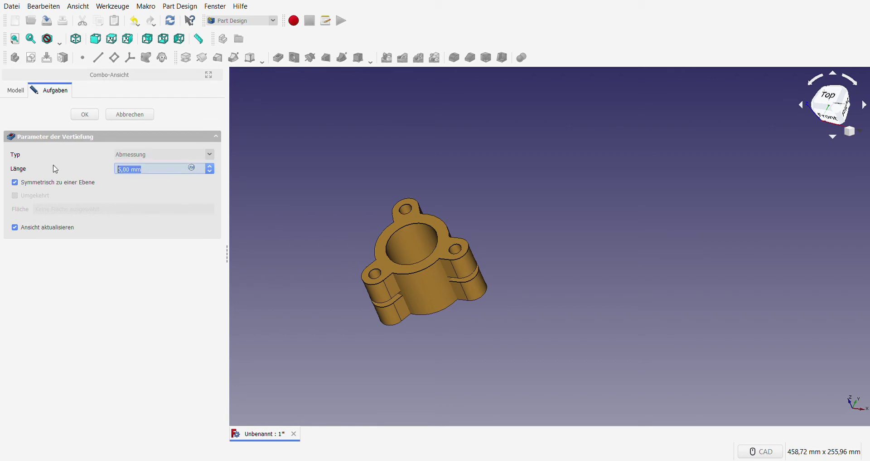
text(45)
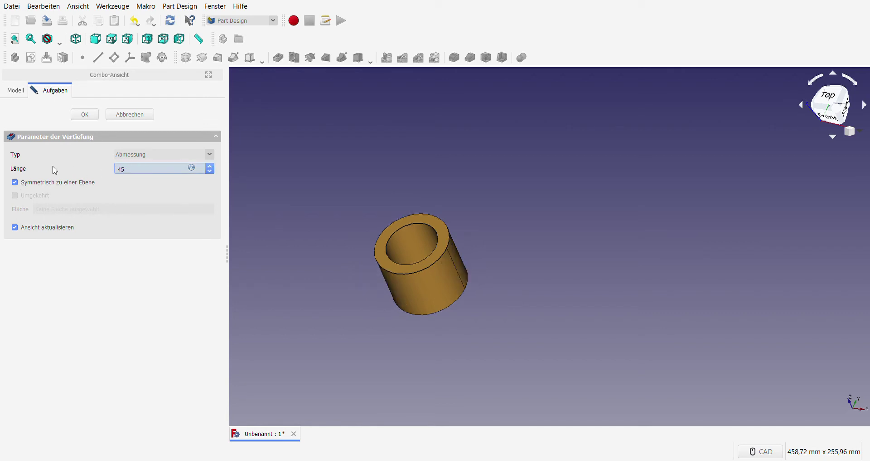
text(-1)
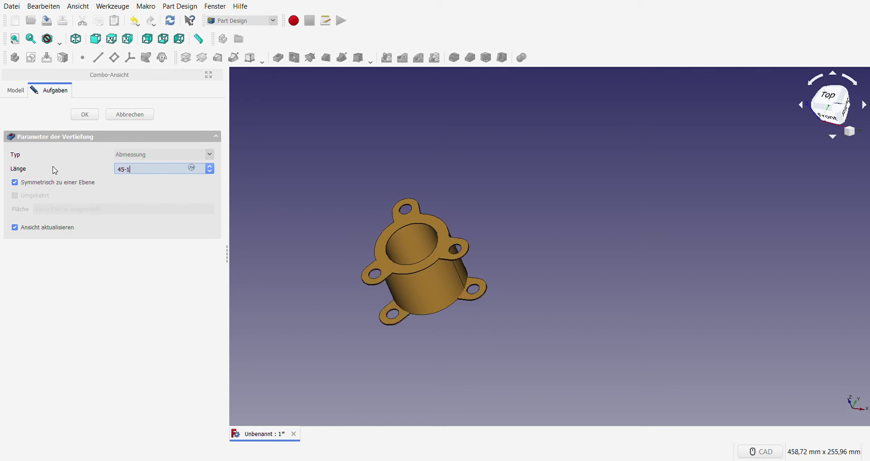
text(2)
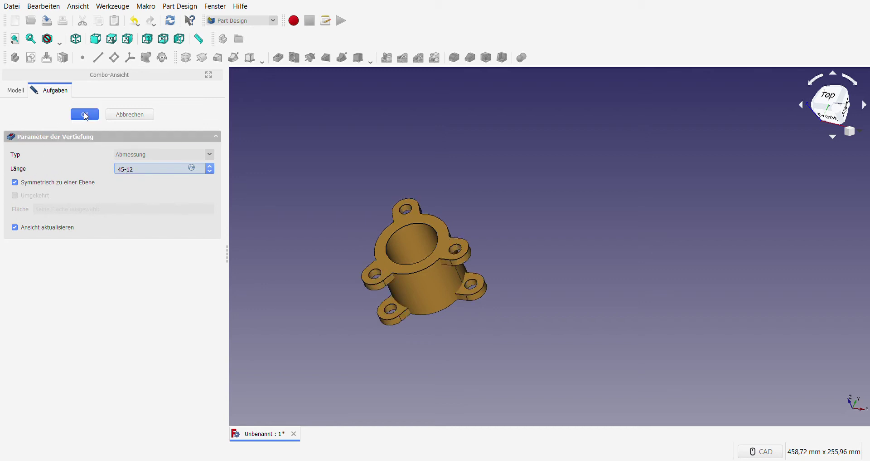
click(85, 114)
key(Left)
key(Left)
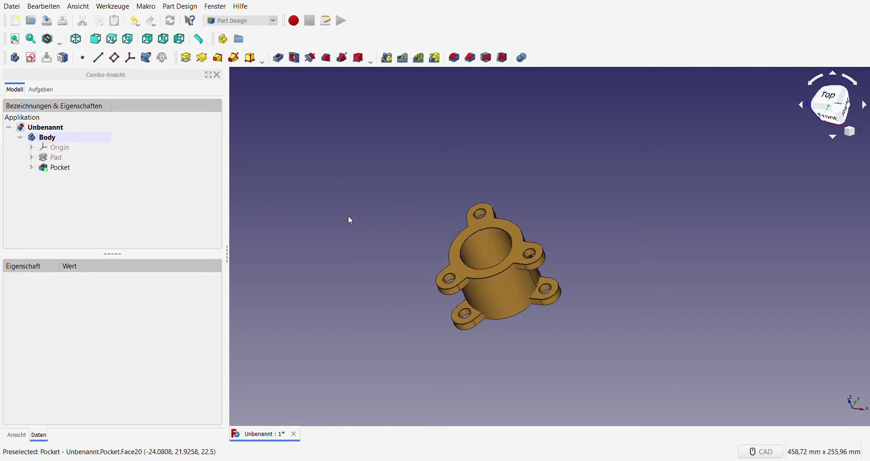
mouse_move(330, 241)
middle_down()
mouse_move(475, 275)
mouse_move(512, 306)
mouse_move(598, 278)
mouse_move(618, 258)
middle_up()
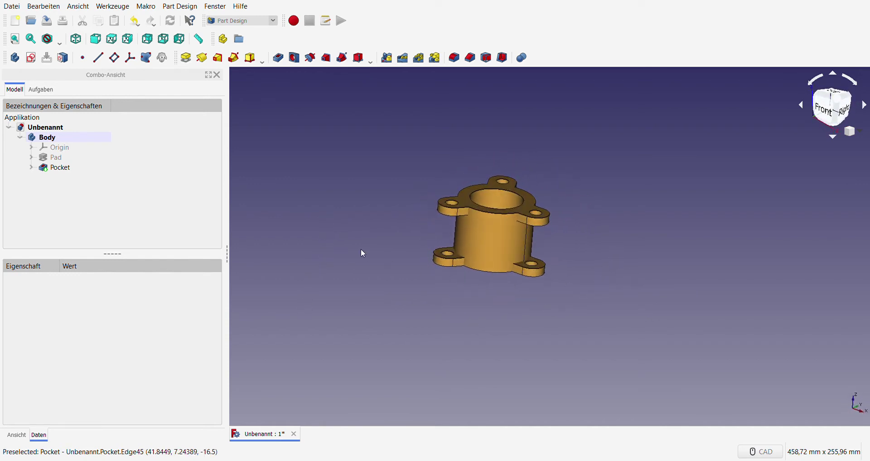
mouse_move(362, 251)
middle_down()
mouse_move(343, 267)
mouse_move(351, 275)
middle_up()
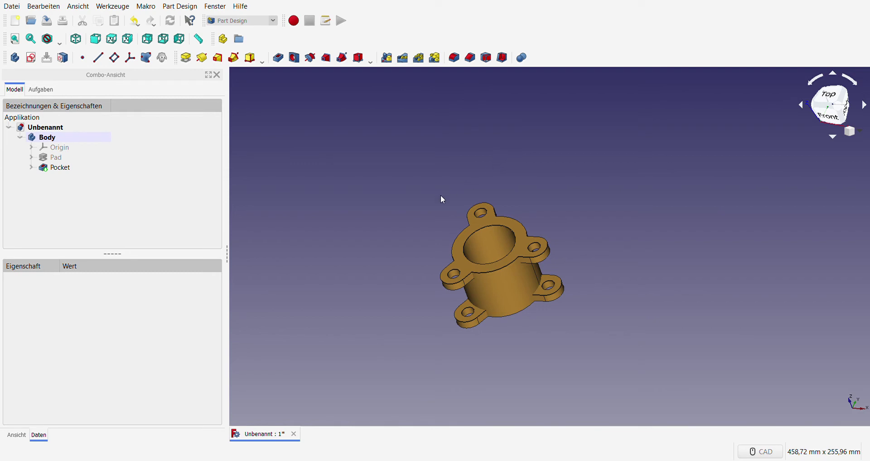
middle_drag(363, 229, 392, 243)
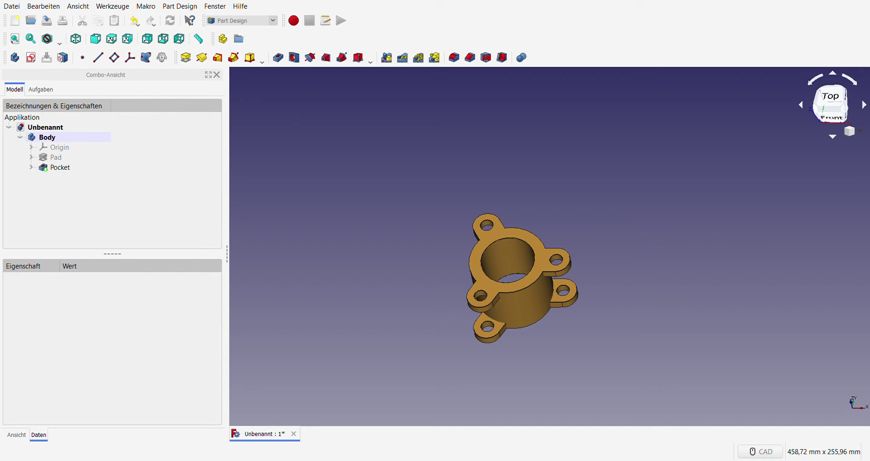
middle_drag(352, 301, 439, 299)
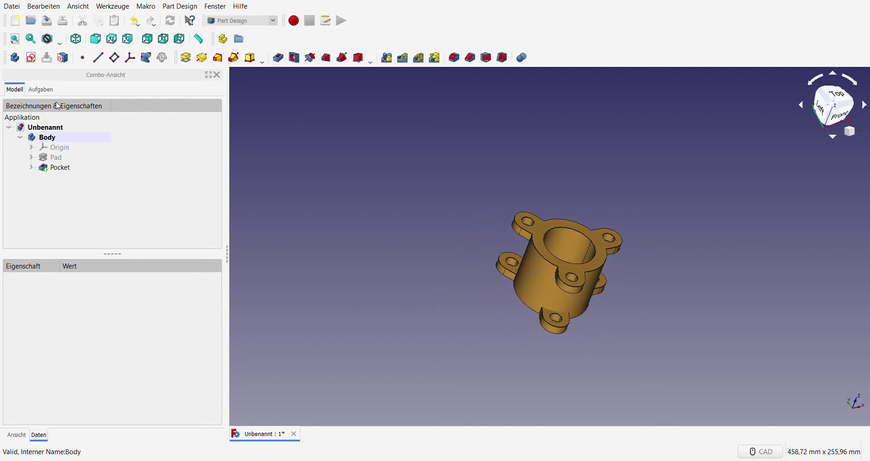
- Create a sketch on YZ_Plane with a 40 mm diameter circle
click(31, 58)
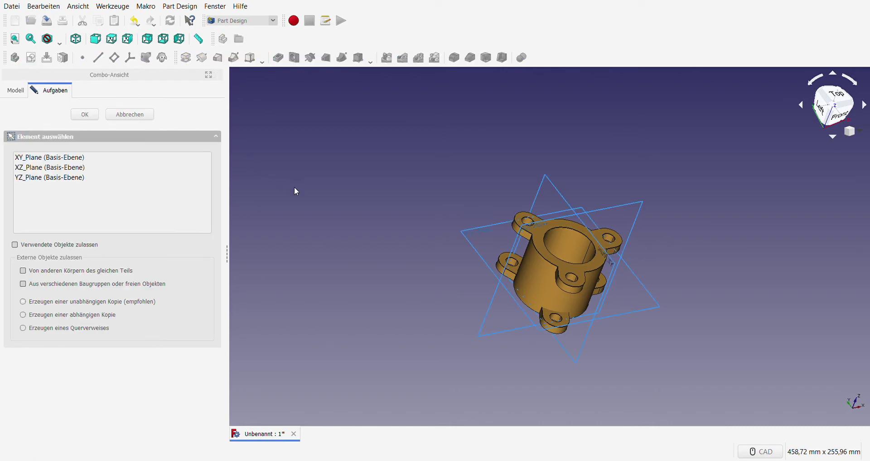
click(554, 186)
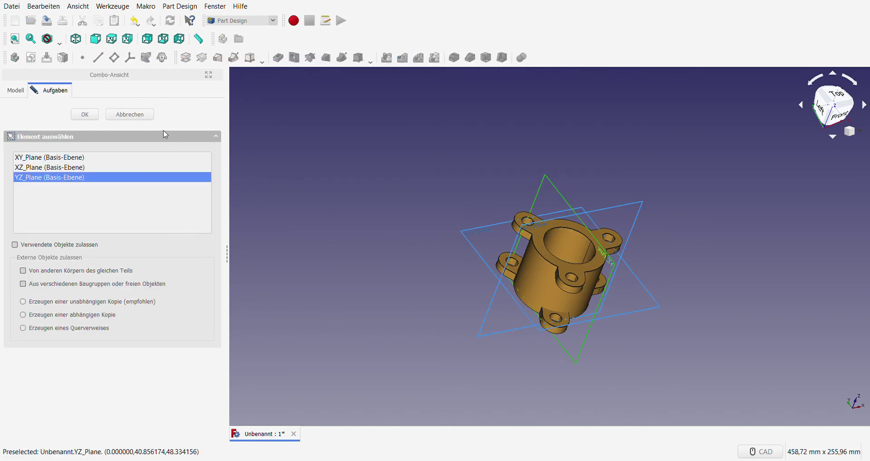
click(85, 114)
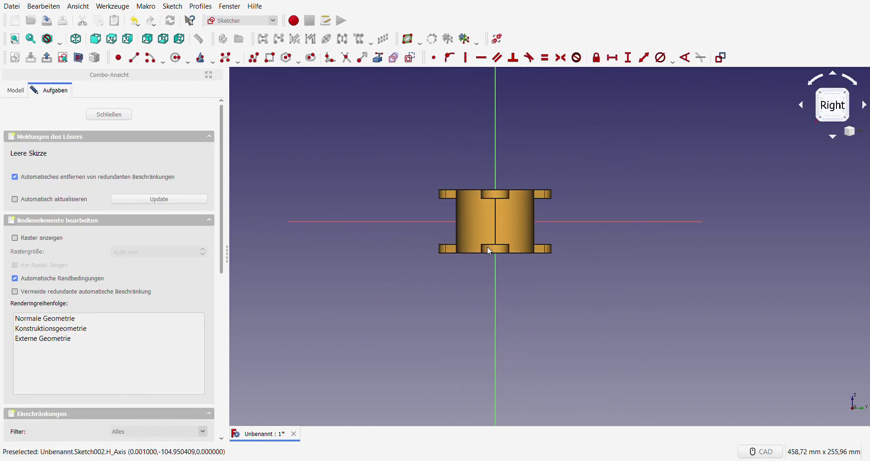
click(177, 57)
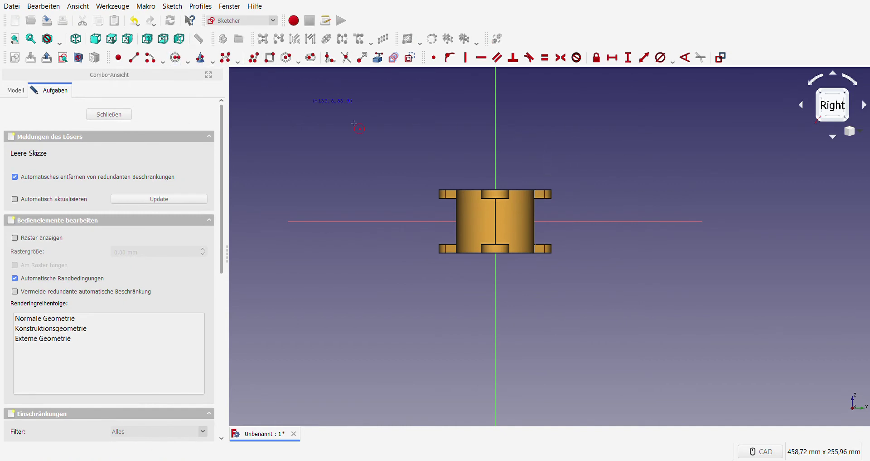
click(495, 143)
click(543, 145)
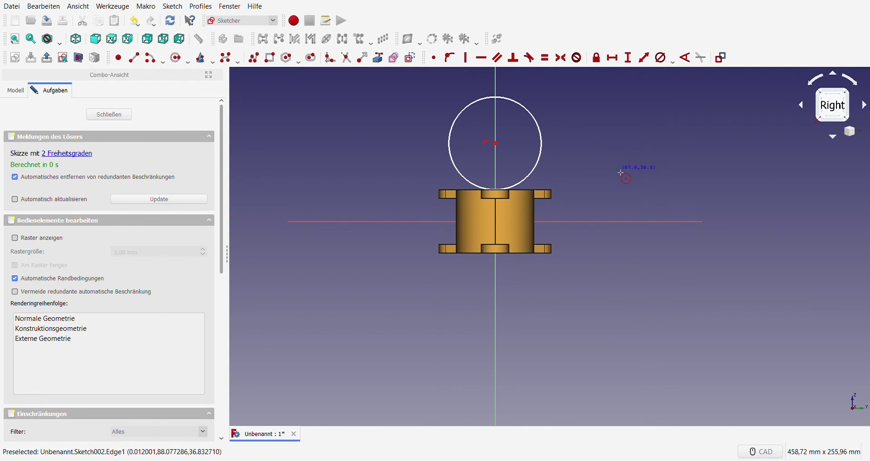
right_click(624, 168)
click(542, 146)
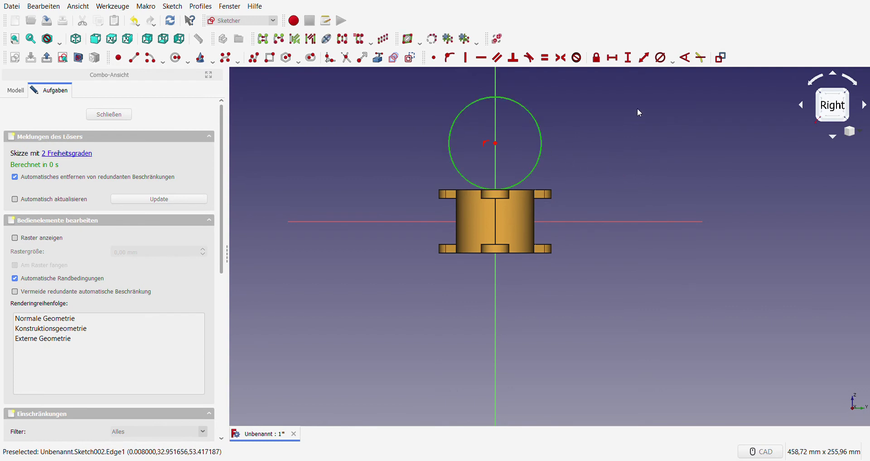
click(660, 57)
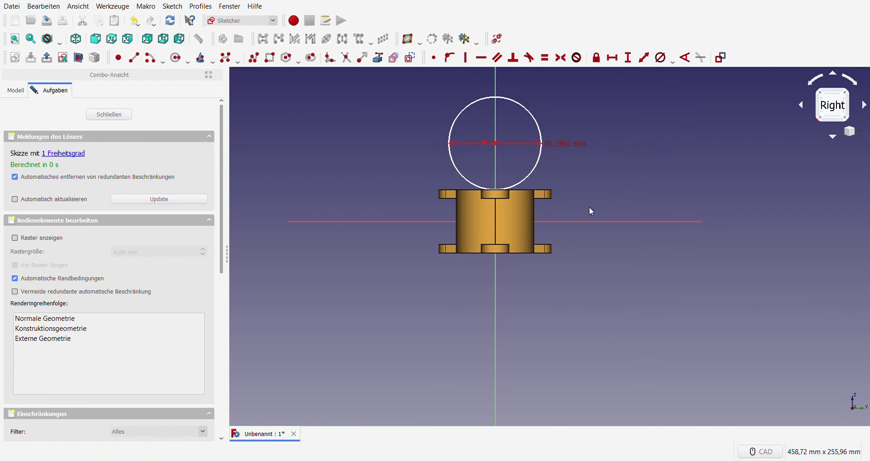
key(Return)
- Constrain the circle's centre onto the horizontal axis and close the sketch
scroll(556, 121, up, 2)
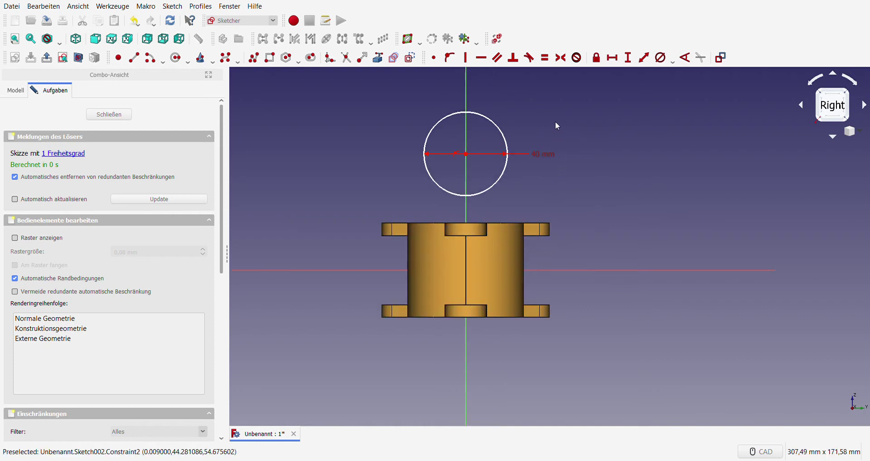
click(467, 155)
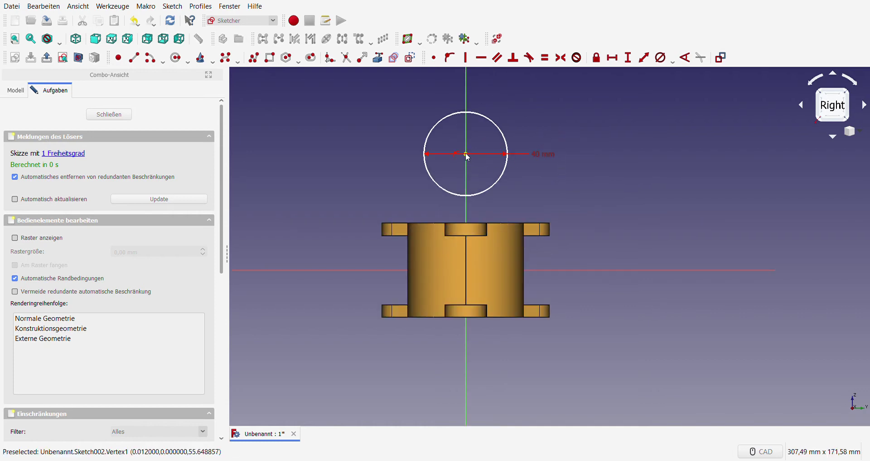
click(582, 271)
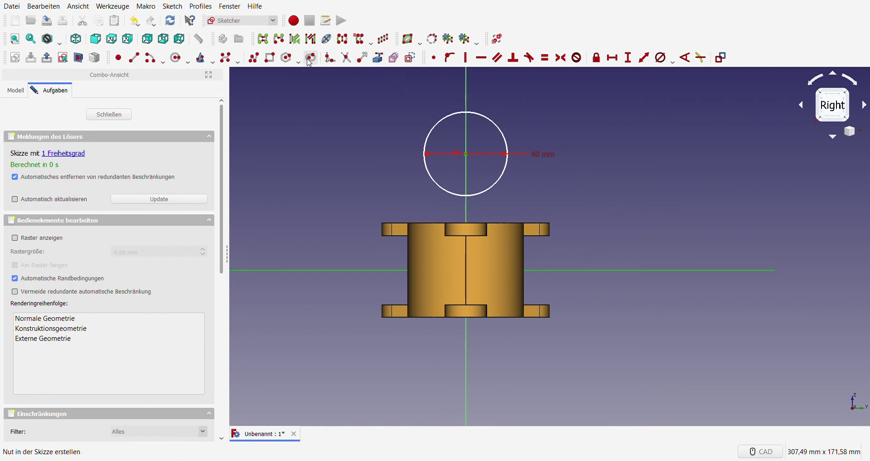
click(449, 58)
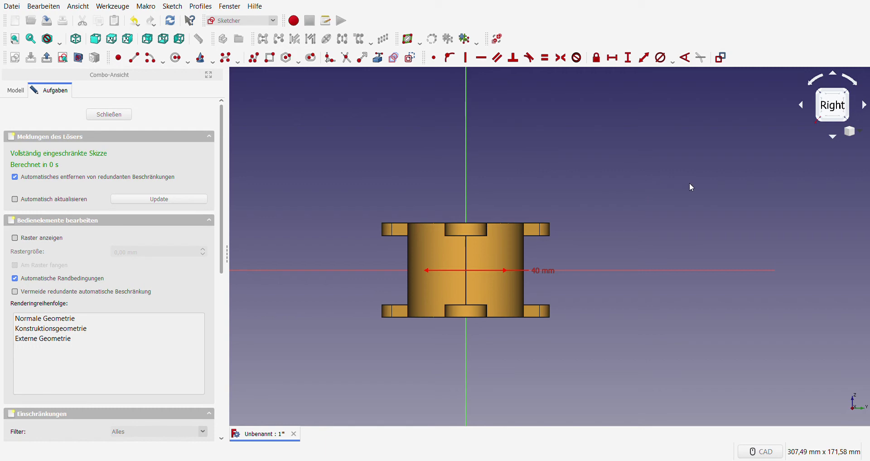
mouse_move(690, 184)
middle_down()
mouse_move(631, 270)
mouse_move(662, 210)
mouse_move(558, 199)
middle_up()
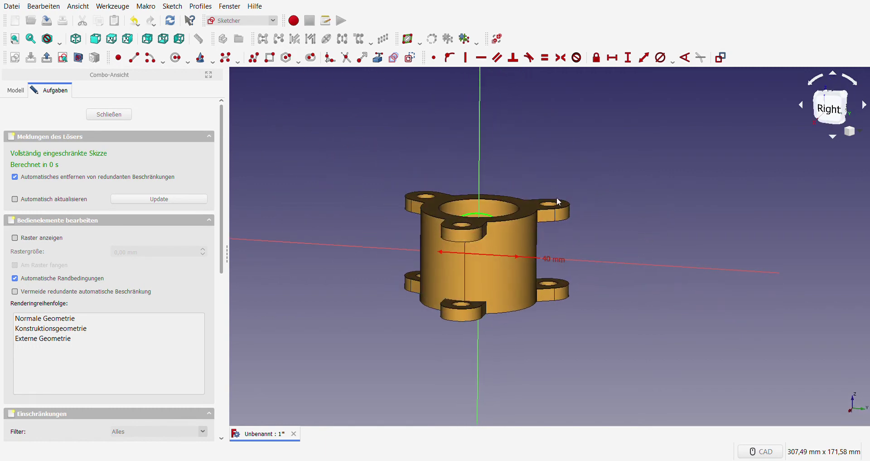
click(109, 114)
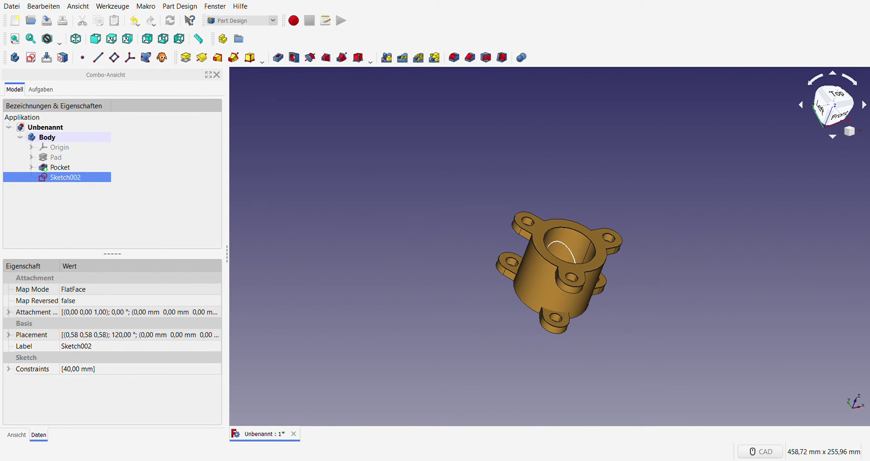
- Set Sketch002's Attachment Offset position z to -32 mm
click(8, 311)
click(20, 346)
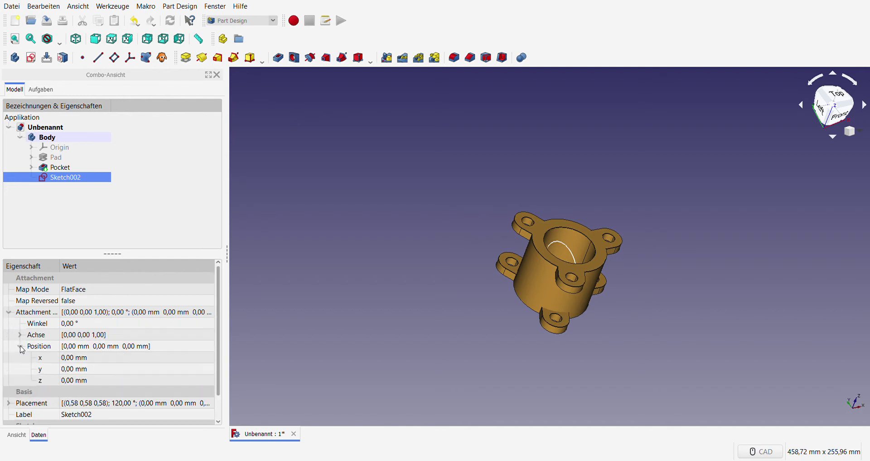
click(100, 382)
click(100, 381)
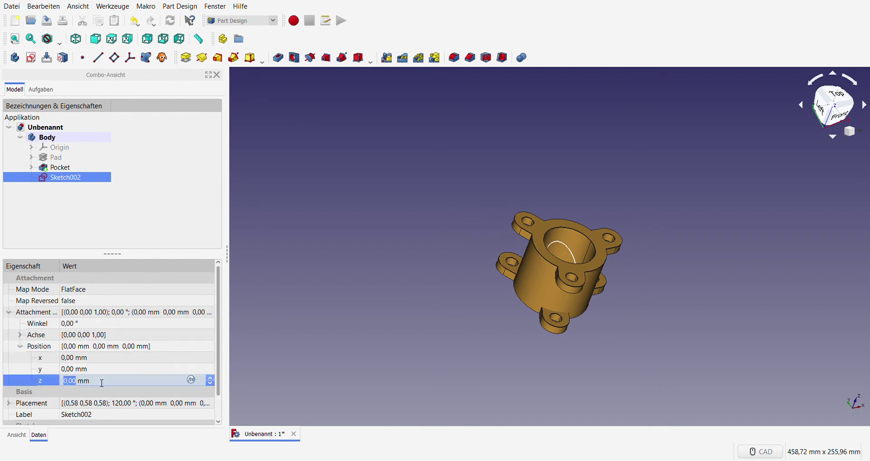
text(-8)
key(BackSpace)
text(32)
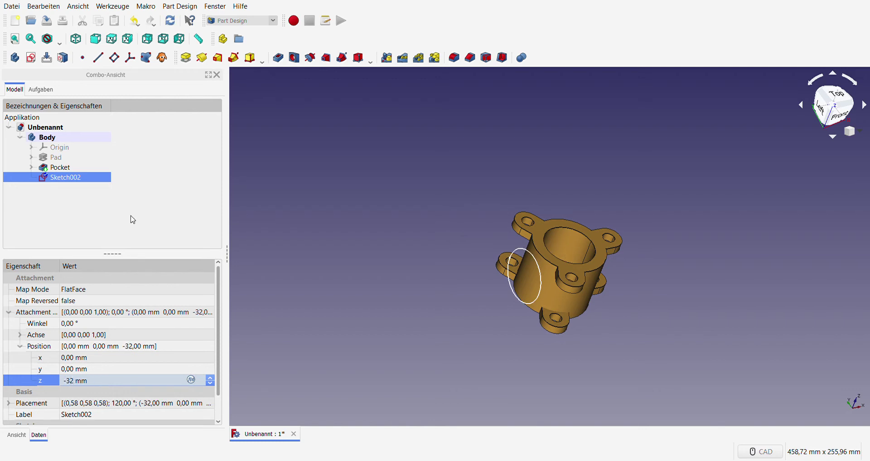
click(169, 242)
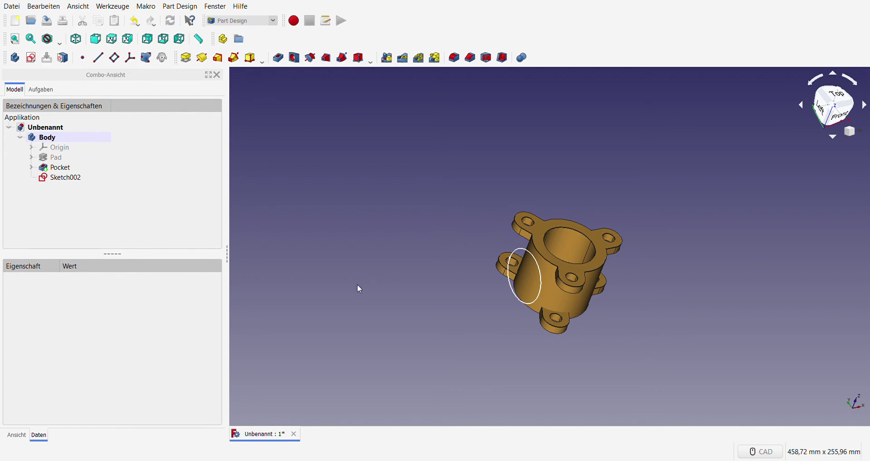
middle_drag(357, 285, 378, 315)
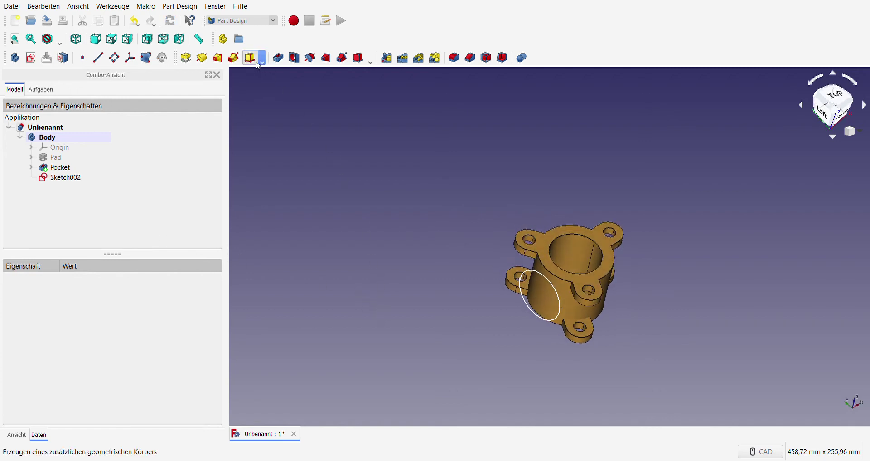
- Pad the 40 mm circle Up to face, limited by the cylinder's outer surface
click(185, 57)
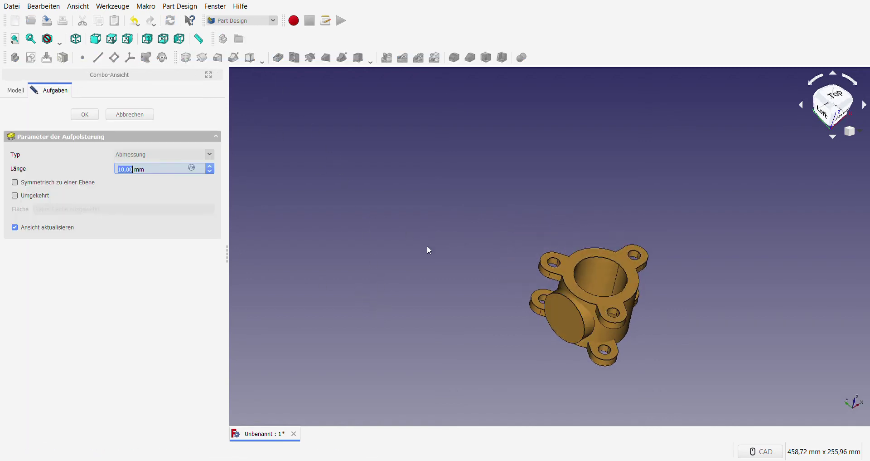
scroll(585, 344, up, 5)
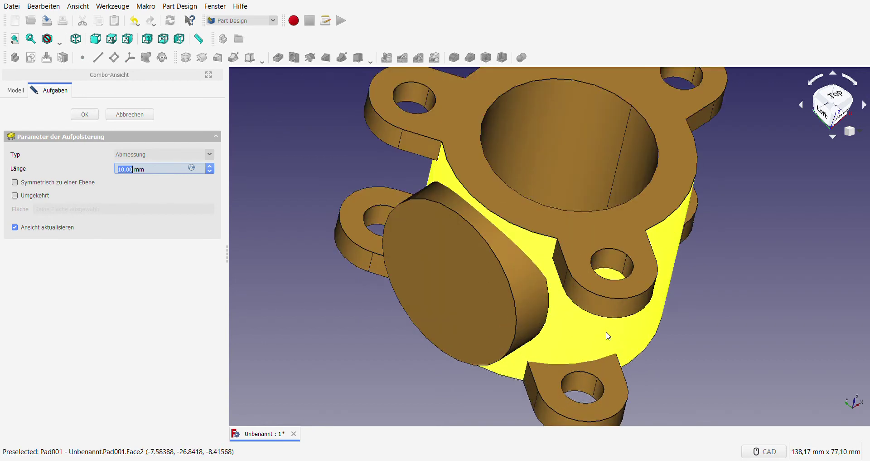
click(187, 155)
click(156, 191)
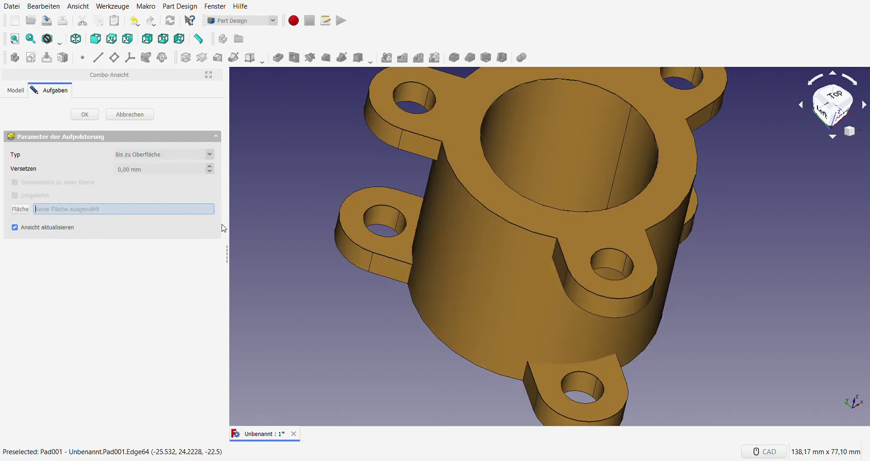
click(543, 325)
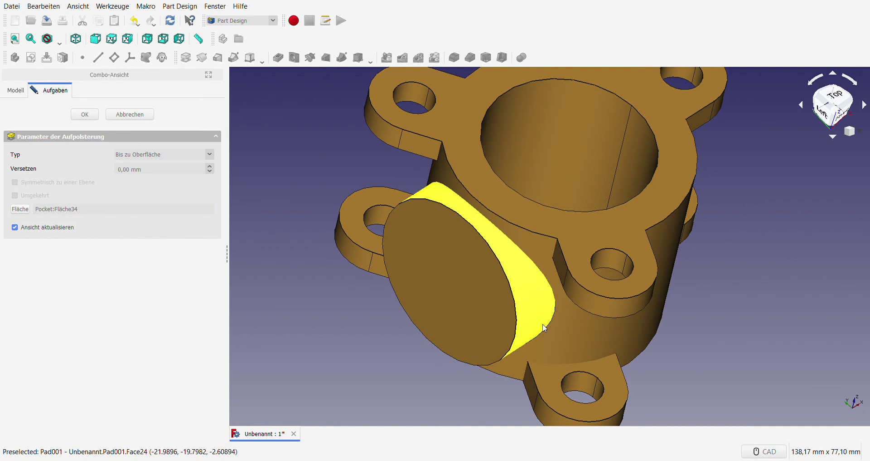
key(Return)
- Create a new sketch on the boss's flat end face
scroll(345, 301, down, 6)
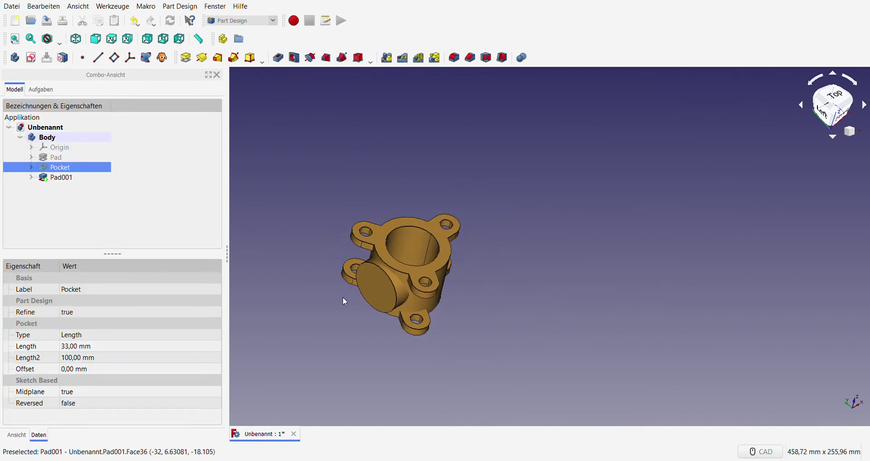
mouse_move(310, 332)
middle_down()
mouse_move(345, 332)
mouse_move(305, 336)
middle_up()
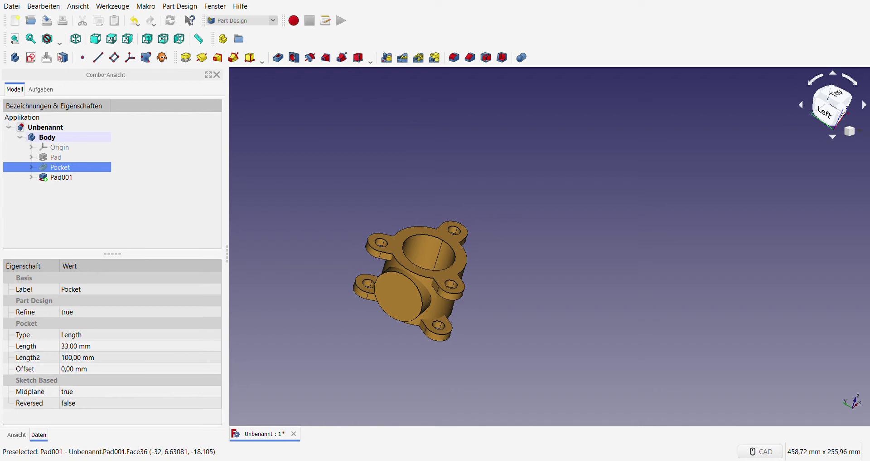
click(397, 294)
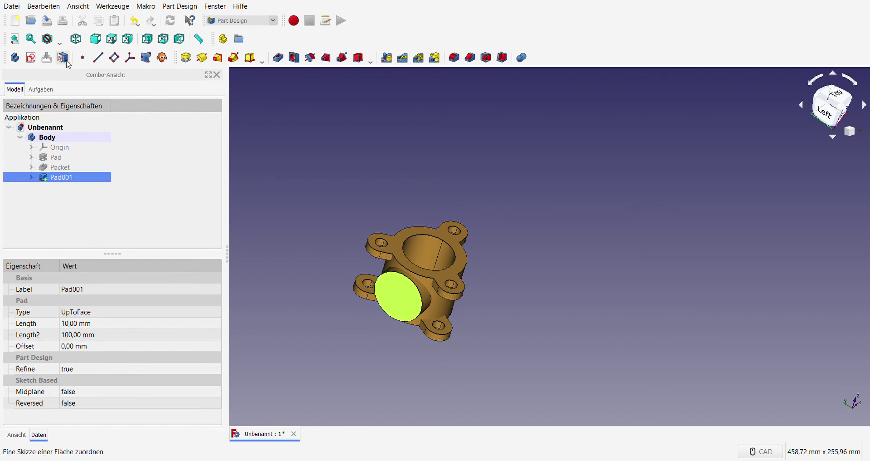
click(30, 58)
- Draw a 20 mm circle centred on the boss sketch's origin and close Sketch003
scroll(507, 206, up, 4)
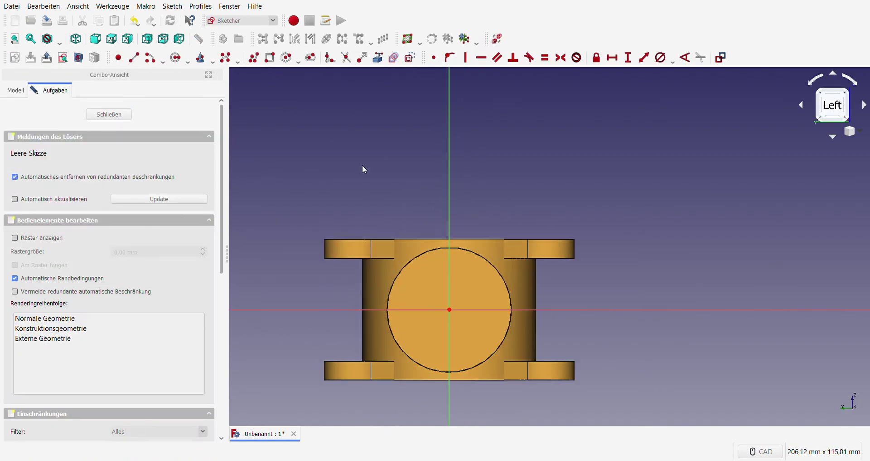
click(177, 57)
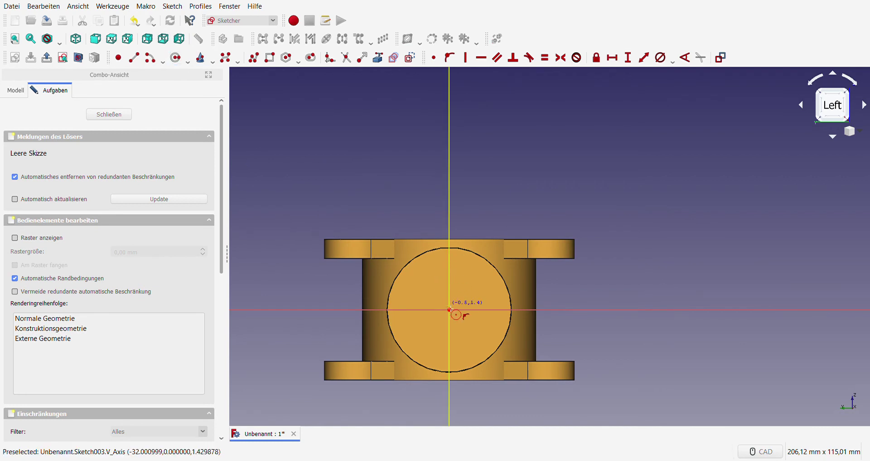
click(449, 309)
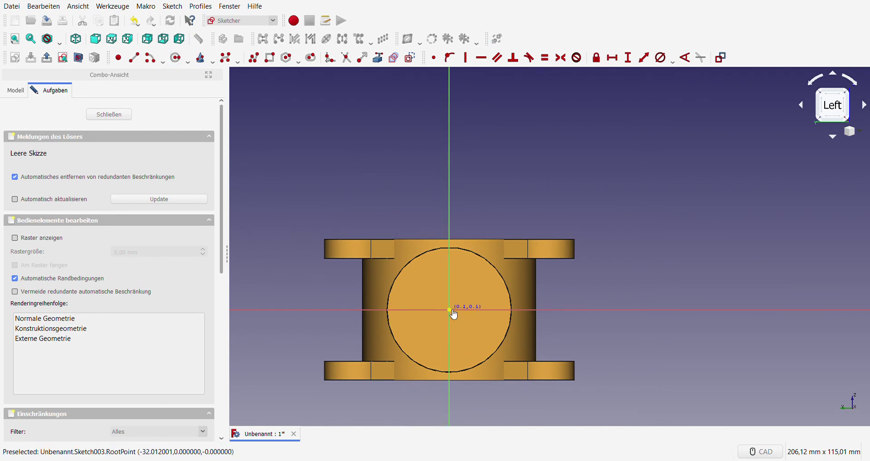
click(492, 301)
middle_drag(636, 255, 534, 318)
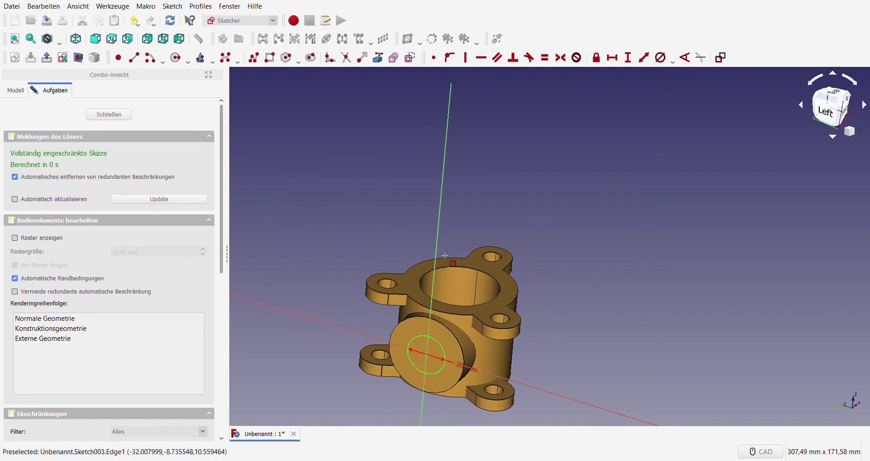
click(109, 114)
mouse_move(681, 228)
middle_down()
mouse_move(589, 316)
mouse_move(287, 217)
middle_up()
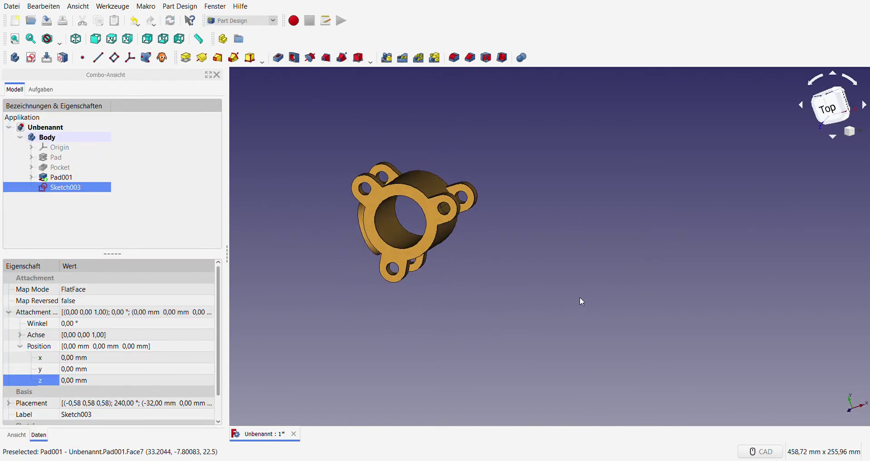
- Pocket the circle 'Bis zu Oberfläche' up to the inner bore face, opening the side hole
click(277, 57)
click(183, 154)
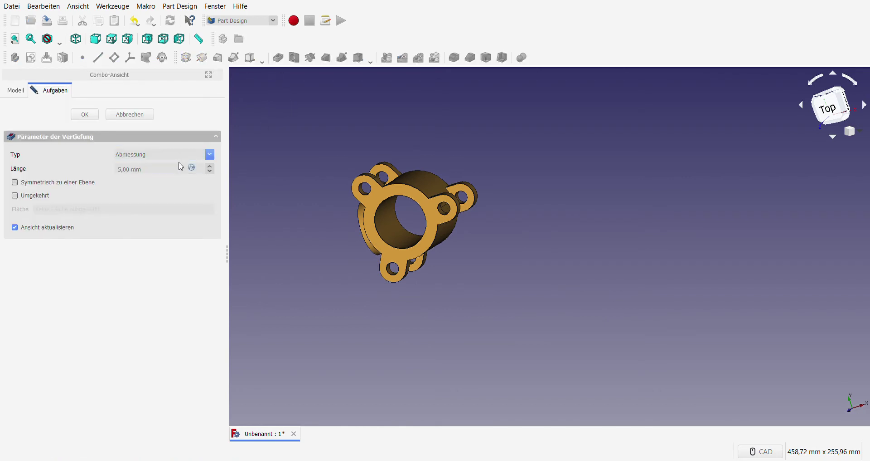
click(153, 192)
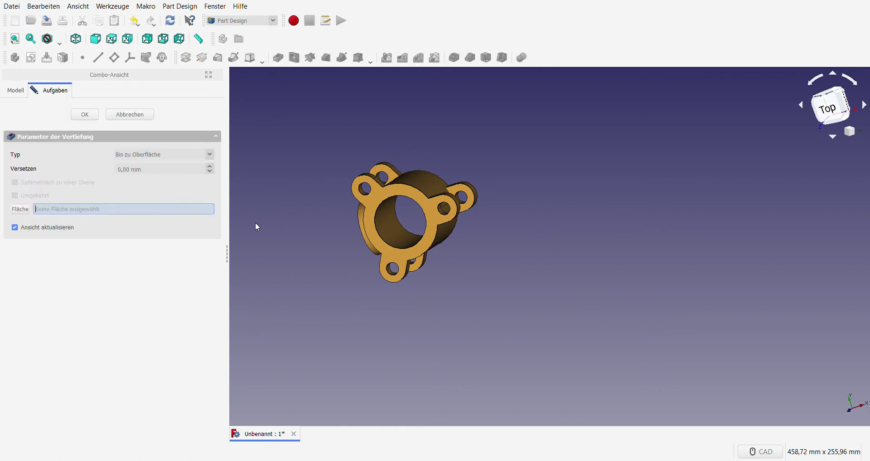
click(388, 220)
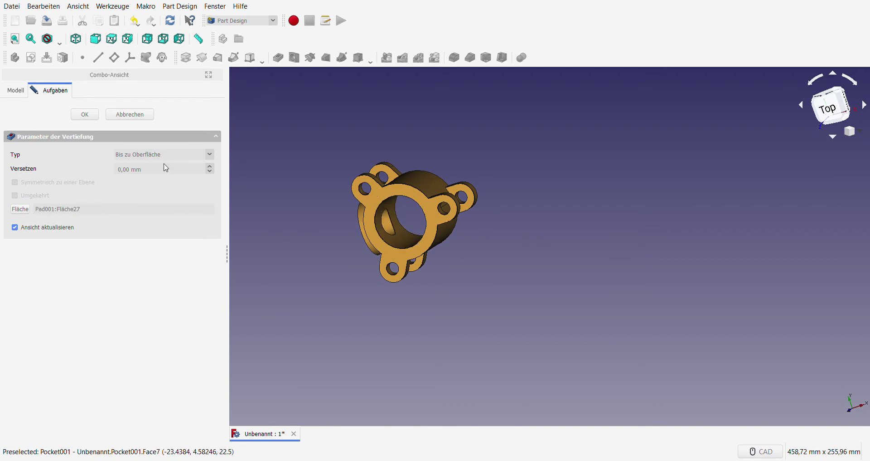
click(86, 114)
mouse_move(509, 300)
middle_down()
mouse_move(544, 218)
mouse_move(287, 221)
mouse_move(370, 260)
middle_up()
scroll(371, 261, up, 5)
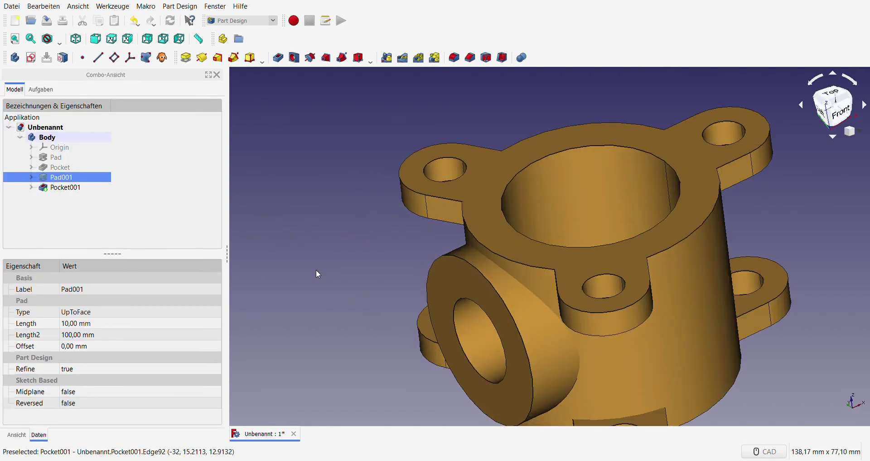
scroll(428, 257, down, 5)
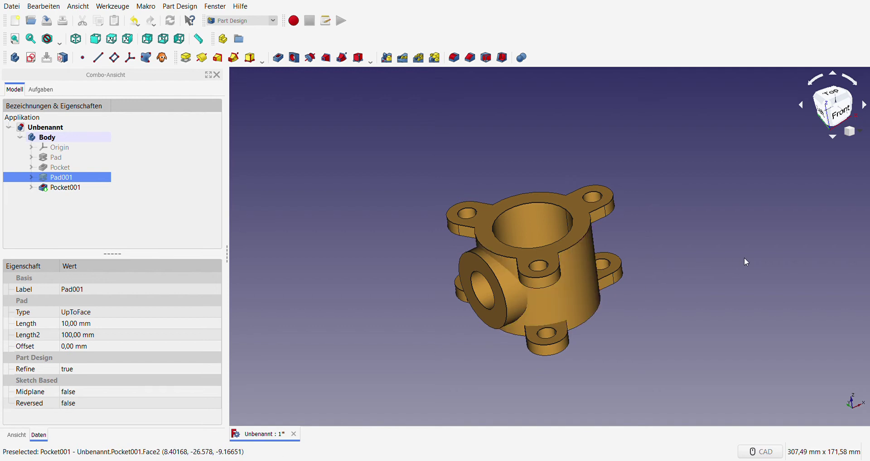
middle_drag(744, 259, 631, 330)
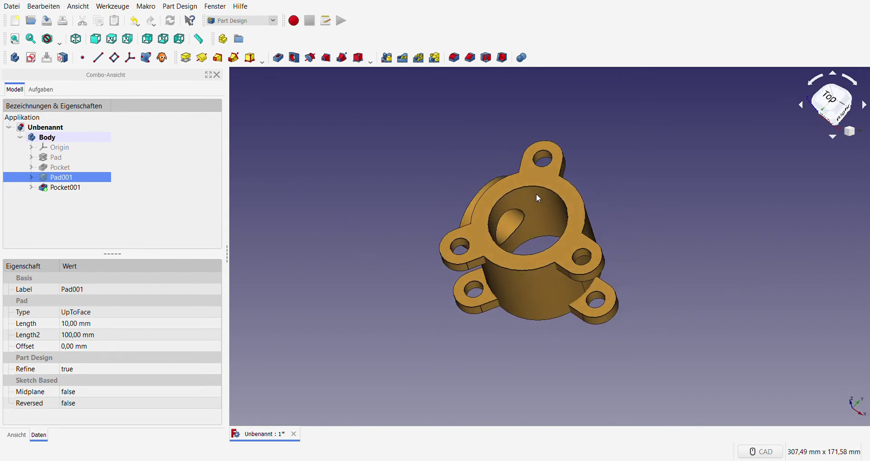
- Start a new sketch on the YZ_Plane
click(31, 58)
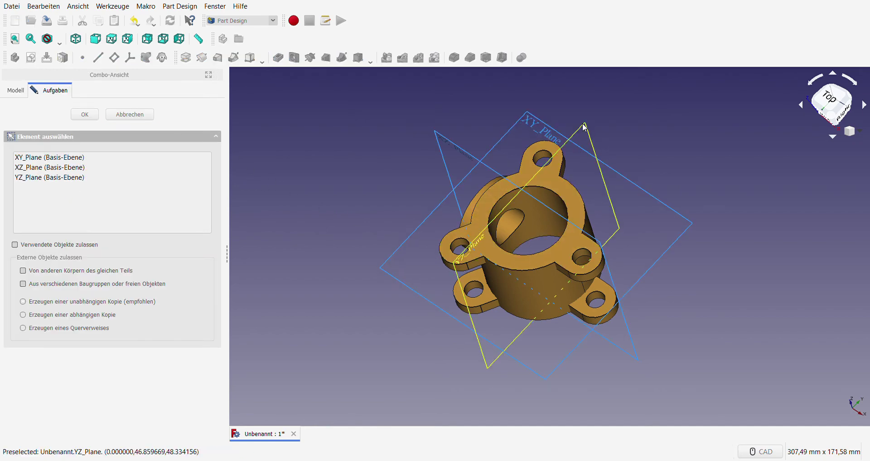
mouse_move(584, 127)
middle_down()
mouse_move(598, 318)
mouse_move(602, 311)
middle_up()
click(602, 127)
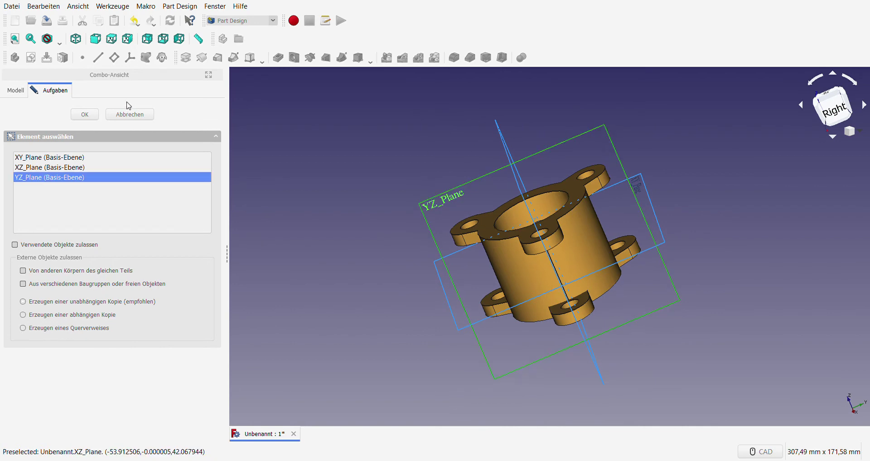
click(85, 114)
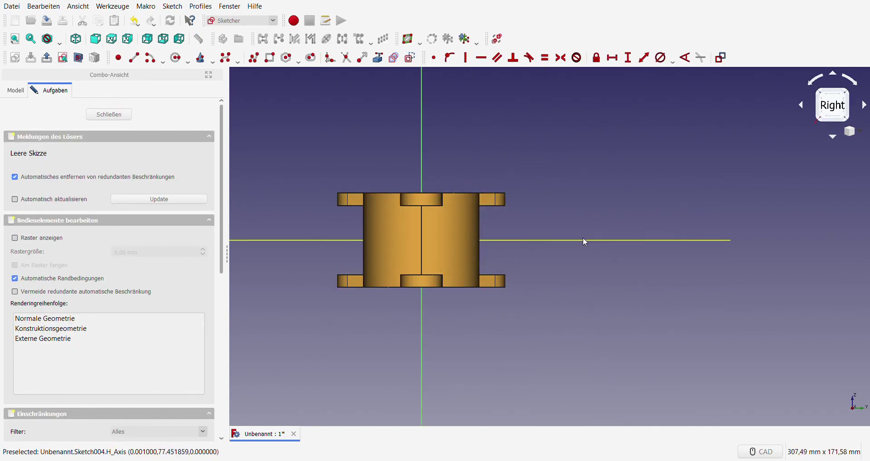
scroll(418, 222, up, 2)
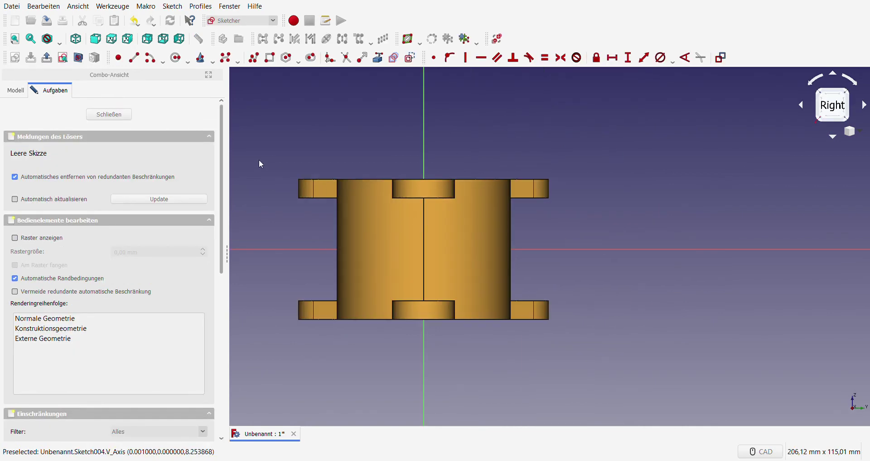
- Draw a circle and give it a 15 mm diameter constraint
click(174, 59)
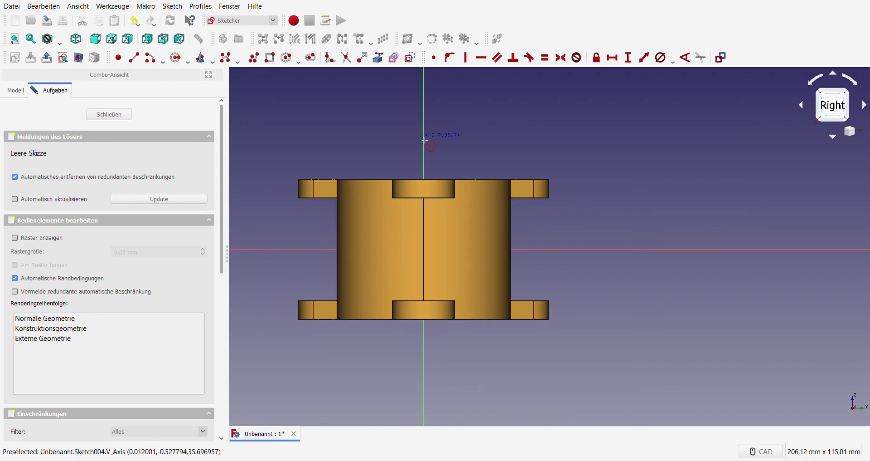
click(424, 132)
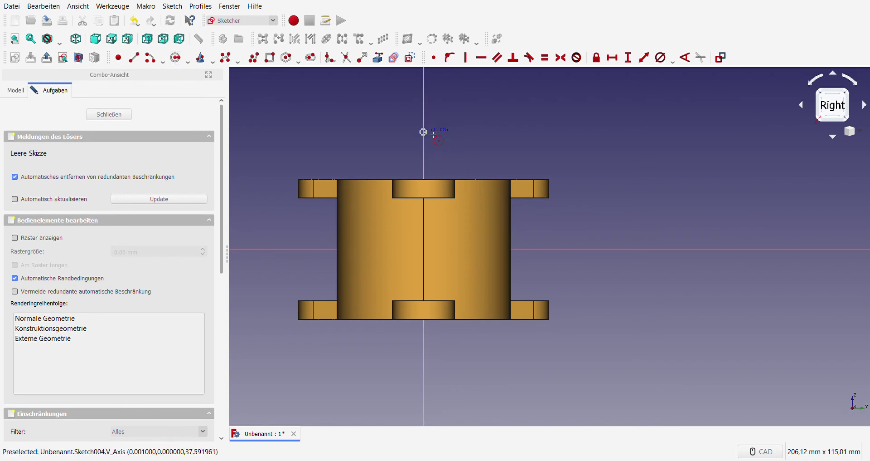
click(464, 136)
scroll(453, 167, down, 5)
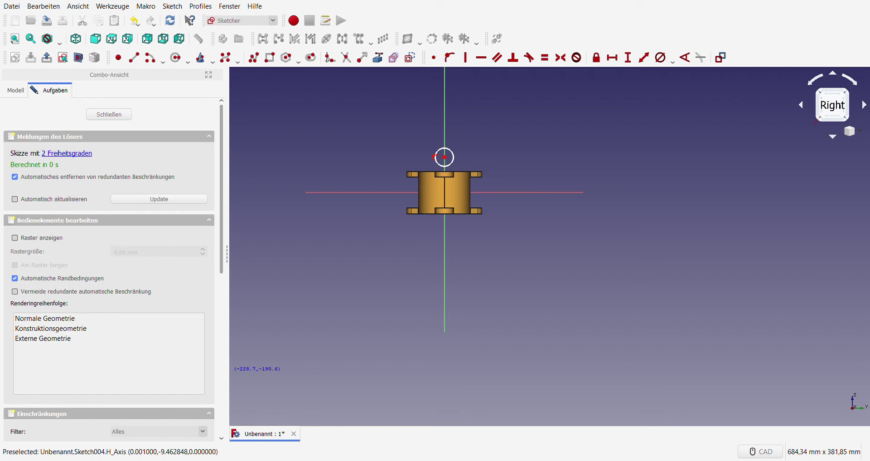
scroll(450, 144, up, 2)
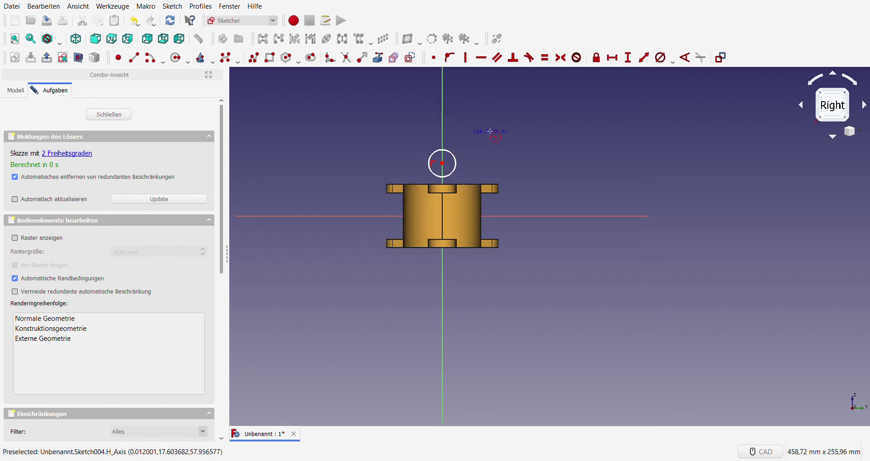
click(661, 58)
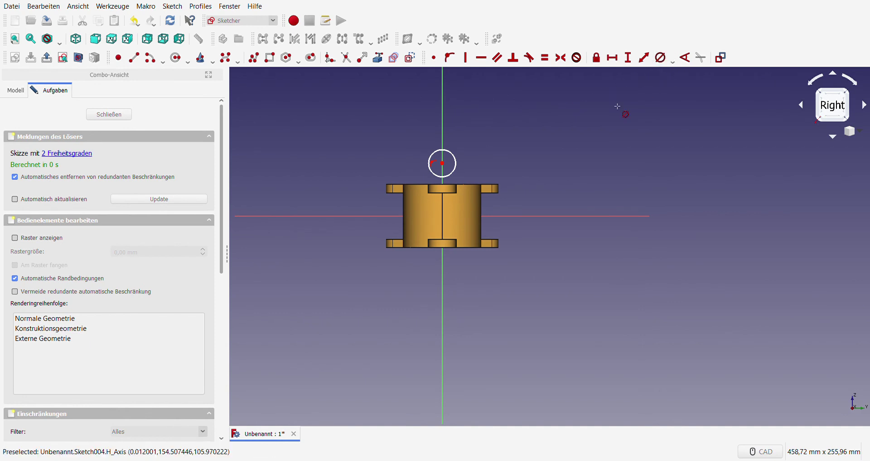
click(456, 163)
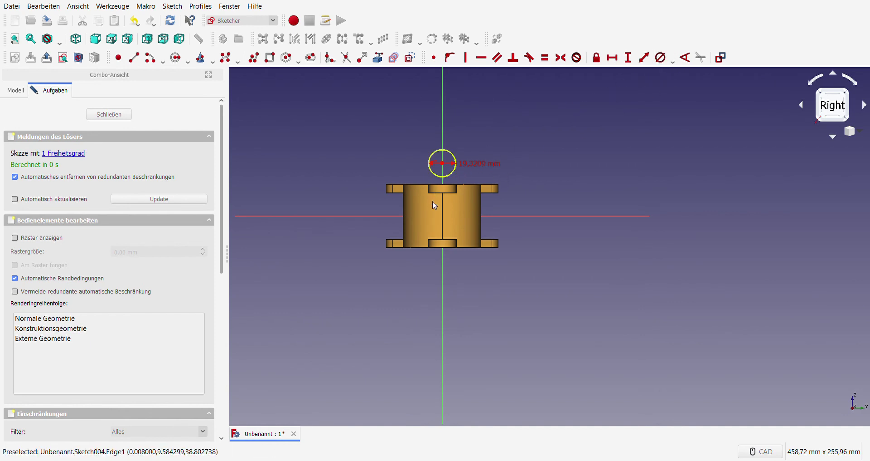
text(15)
key(Return)
- Constrain the circle's centre onto the horizontal axis and close Sketch004
scroll(475, 170, up, 2)
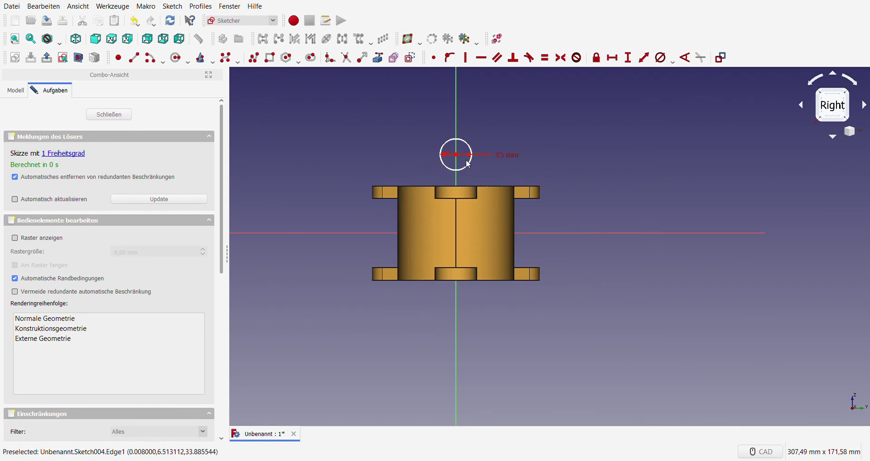
click(456, 154)
click(540, 233)
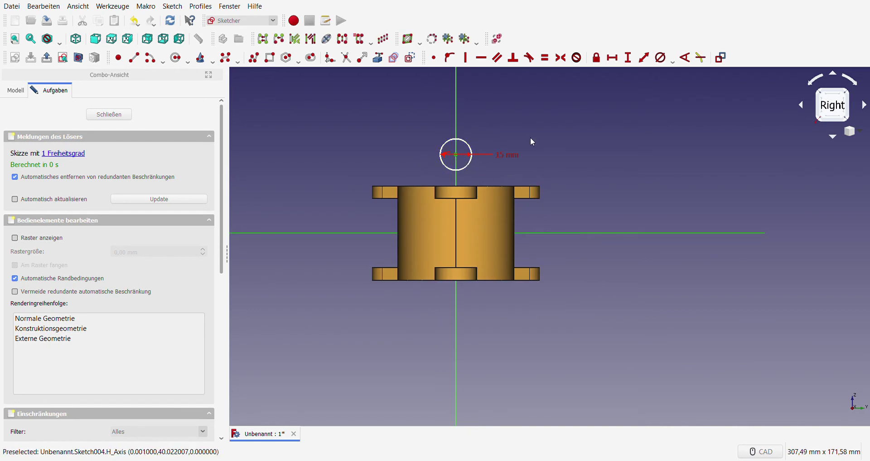
click(458, 60)
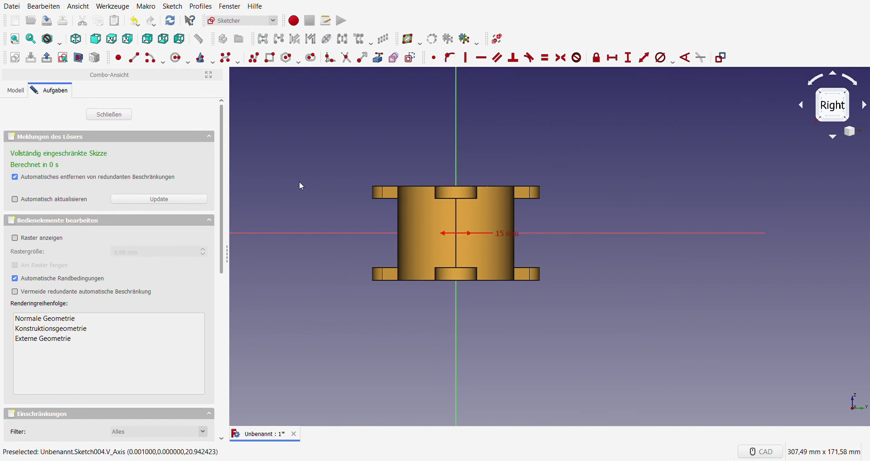
middle_drag(298, 173, 383, 223)
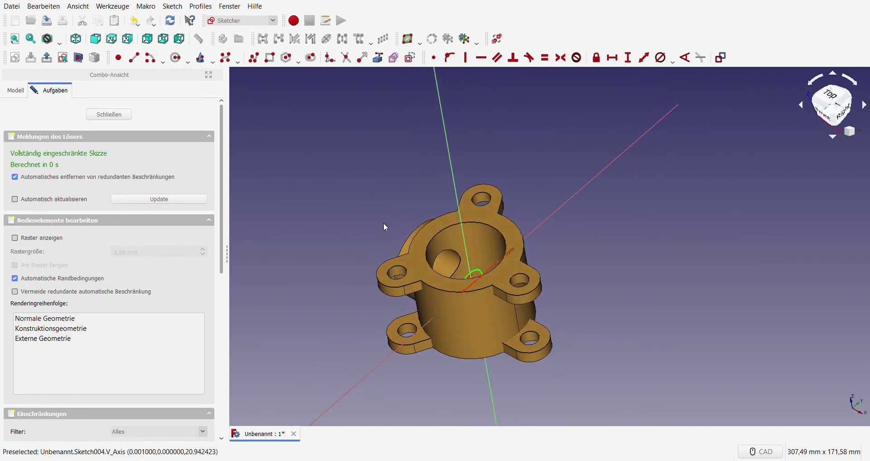
click(117, 118)
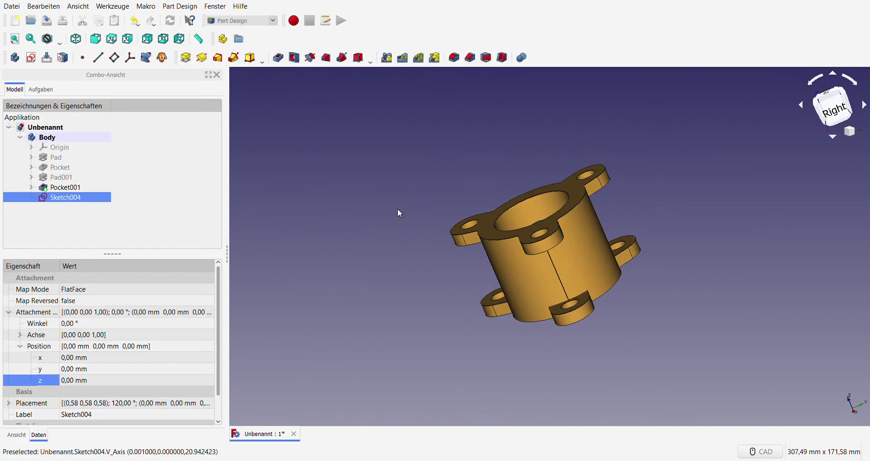
- Set Sketch004's attachment position z offset to 33 mm
middle_drag(398, 212, 449, 243)
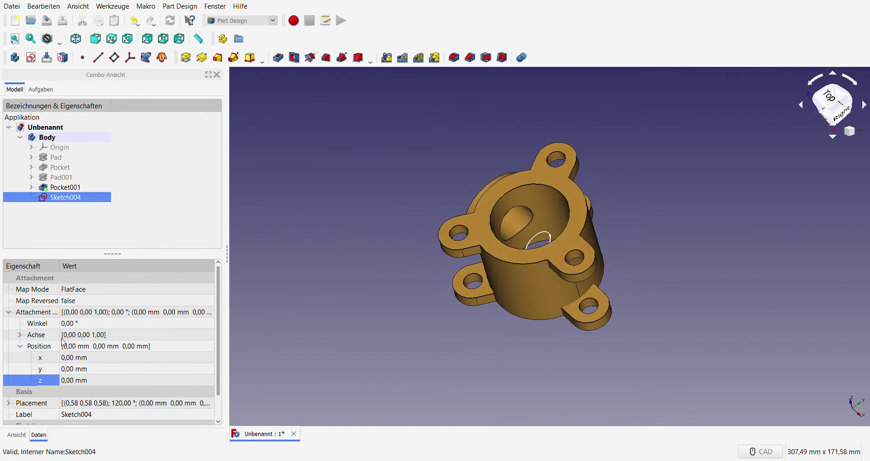
click(98, 382)
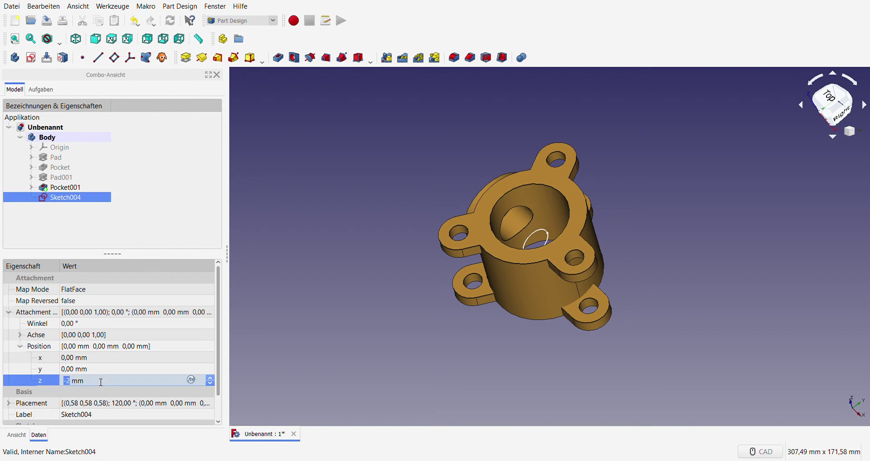
scroll(101, 382, up, 4)
text(3)
text(3)
click(152, 239)
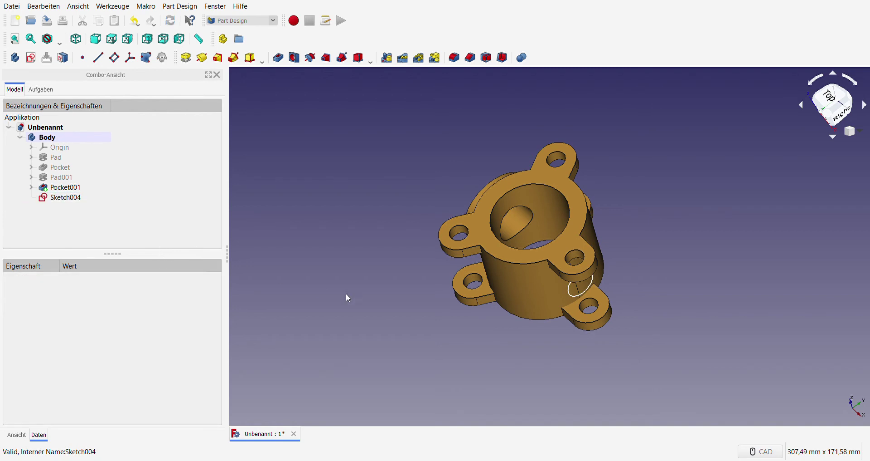
mouse_move(402, 364)
middle_down()
mouse_move(402, 336)
mouse_move(507, 338)
middle_up()
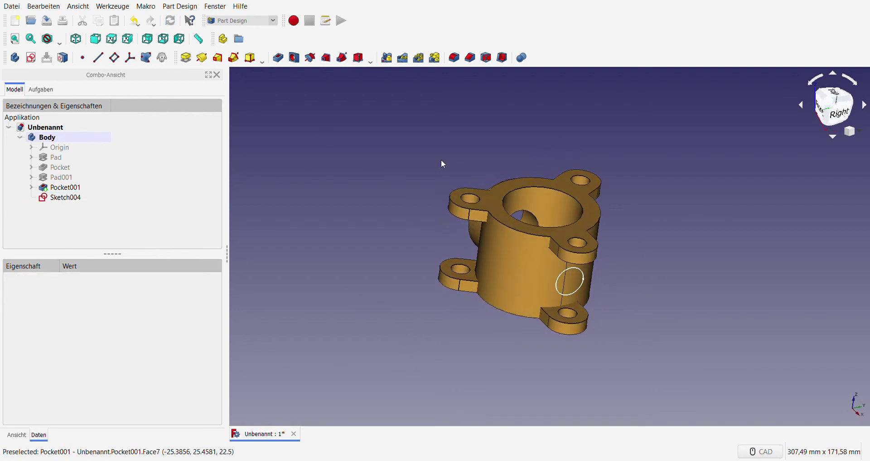
- Pad Sketch004 'Bis zu Oberfläche' up to face Pocket001:Fläche2 and preview the boss
click(187, 59)
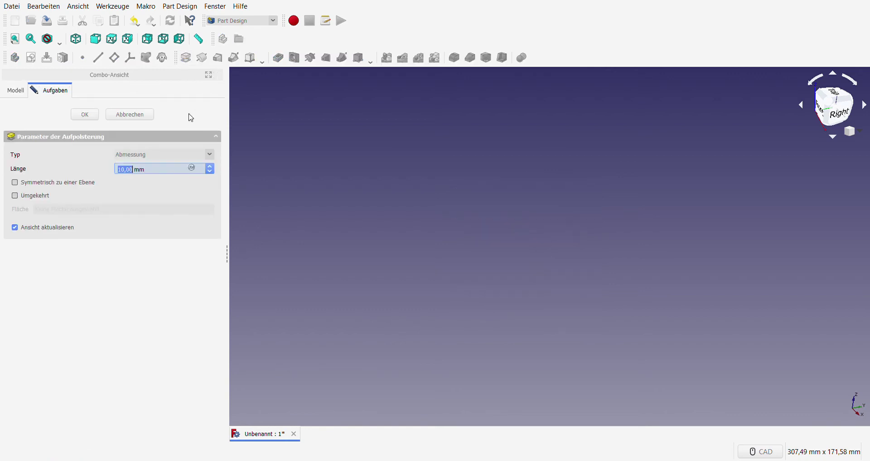
click(160, 156)
click(156, 192)
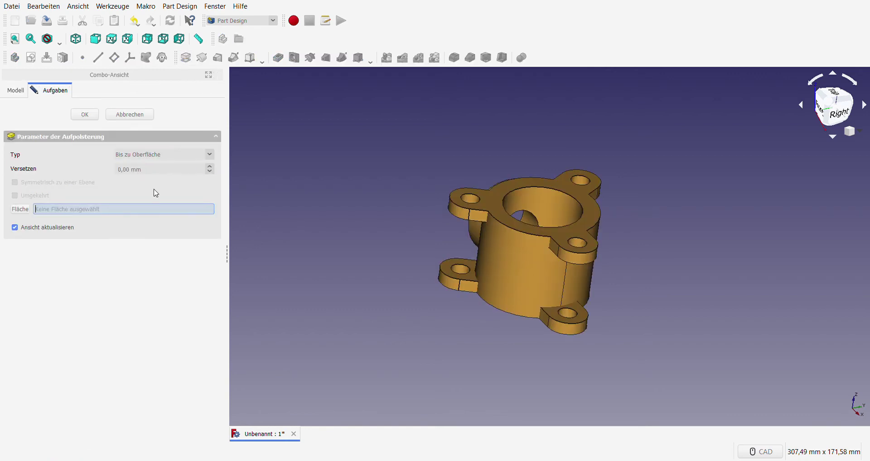
click(544, 283)
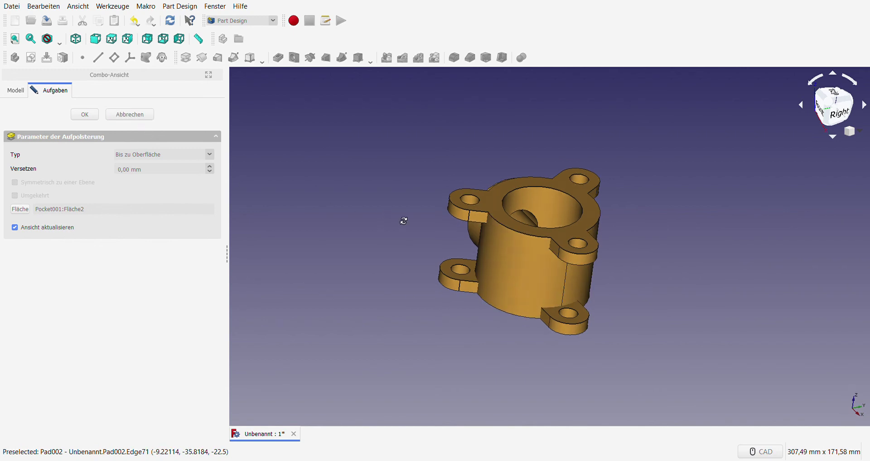
middle_drag(404, 219, 376, 258)
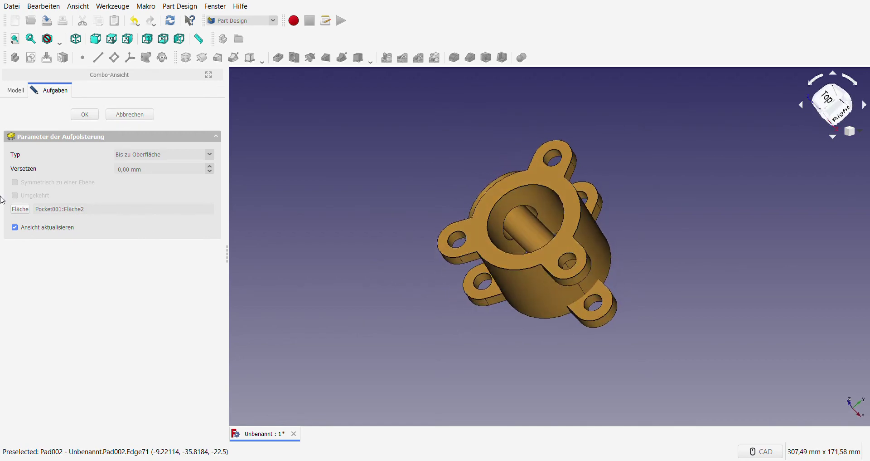
click(130, 115)
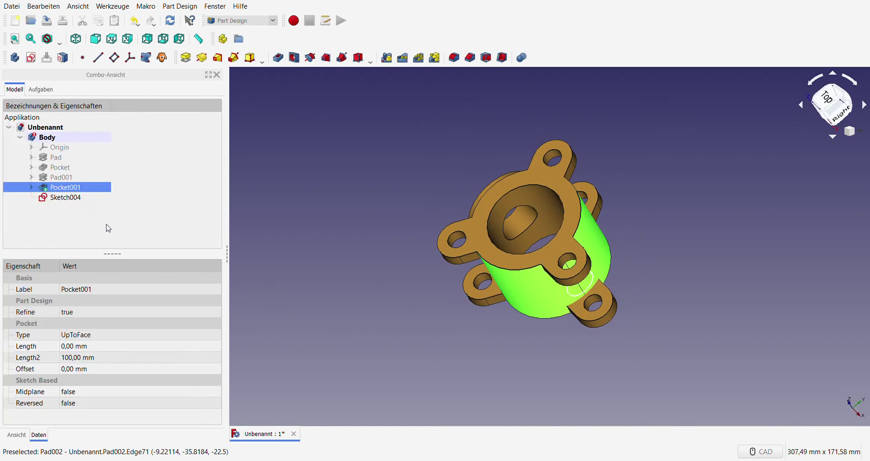
click(60, 197)
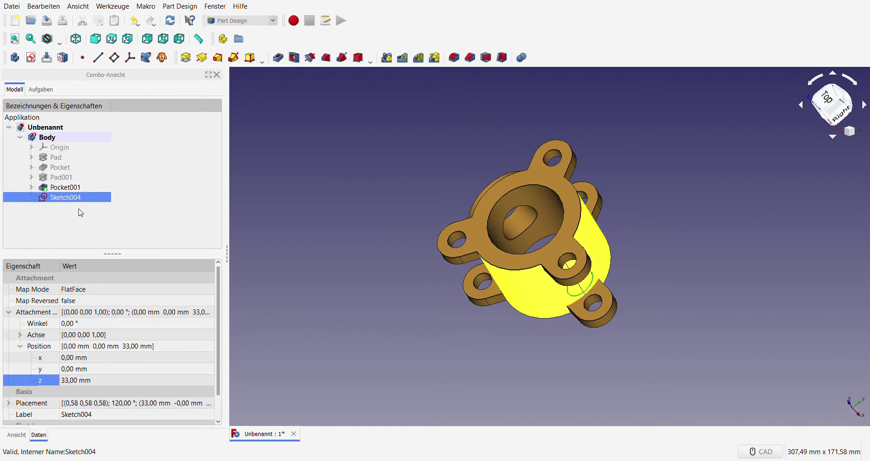
click(359, 312)
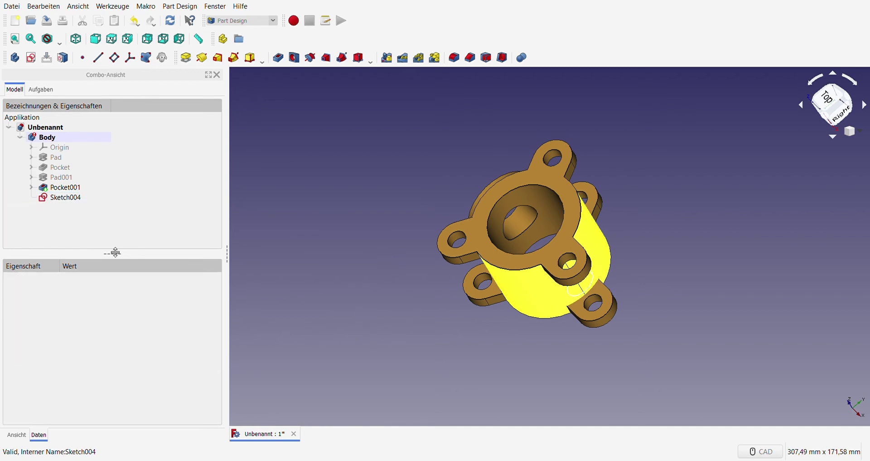
middle_drag(295, 291, 324, 289)
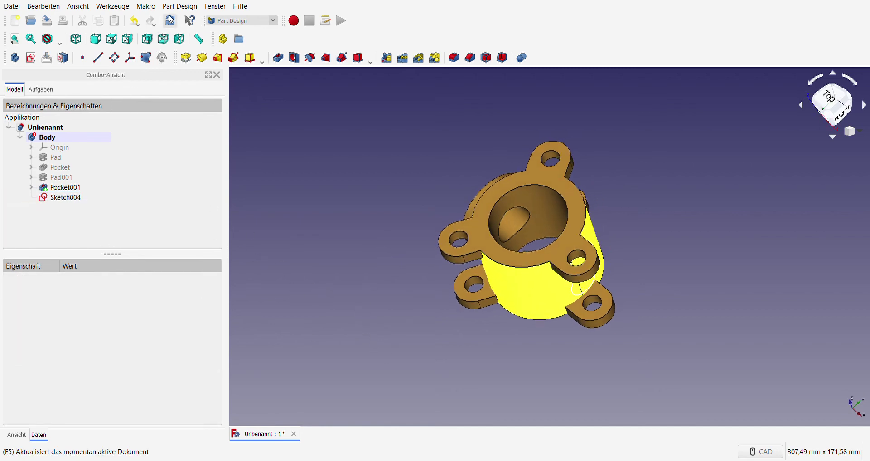
middle_drag(392, 320, 352, 270)
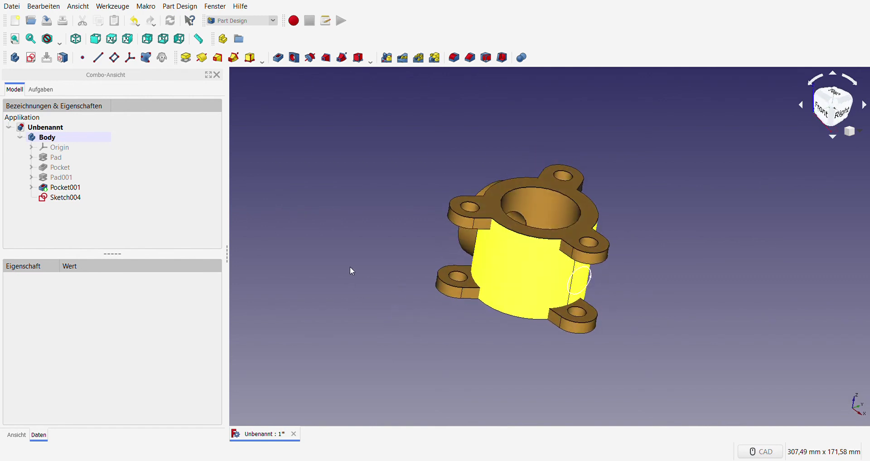
click(66, 187)
click(65, 197)
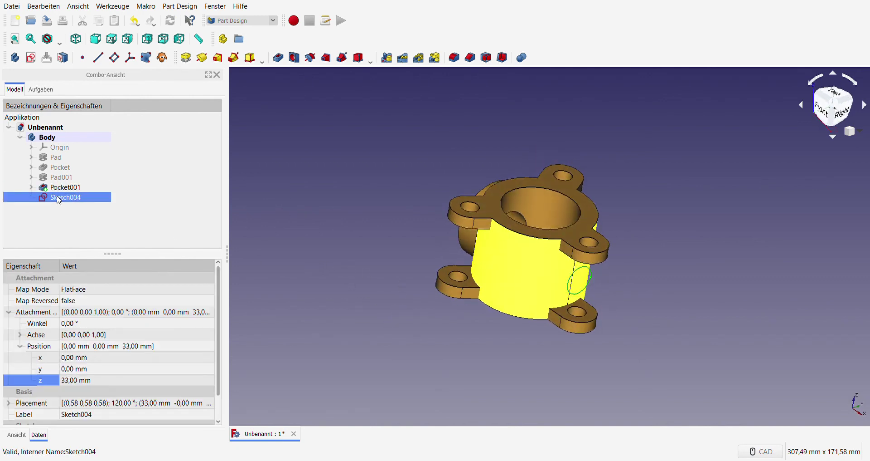
click(324, 237)
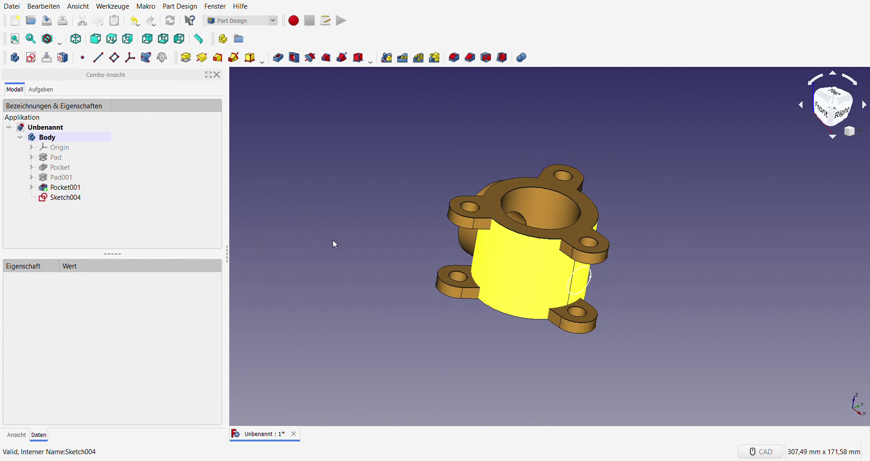
click(45, 89)
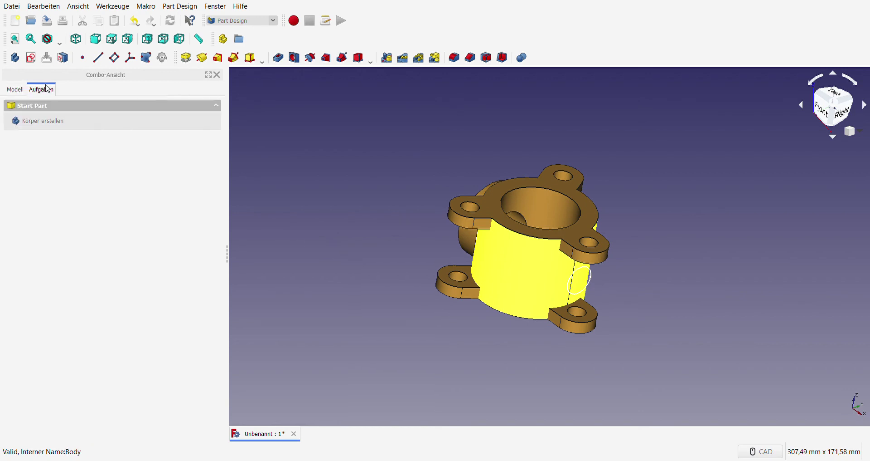
click(11, 90)
click(73, 198)
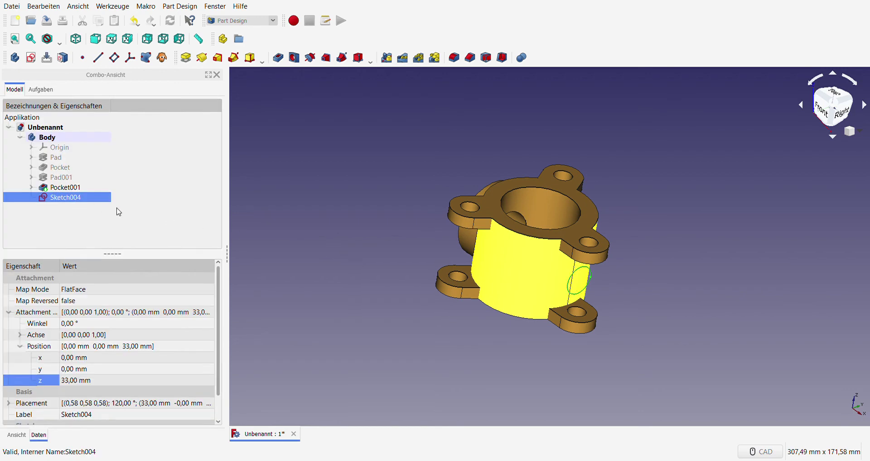
- Pad Sketch004 reversed, up to face Pocket001:Fläche2, forming the side boss
click(186, 58)
click(15, 195)
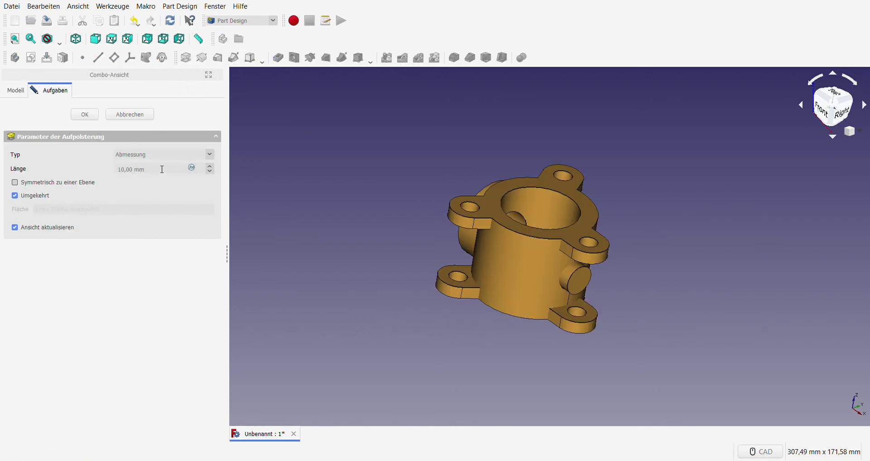
key(Down)
key(Down)
key(Down)
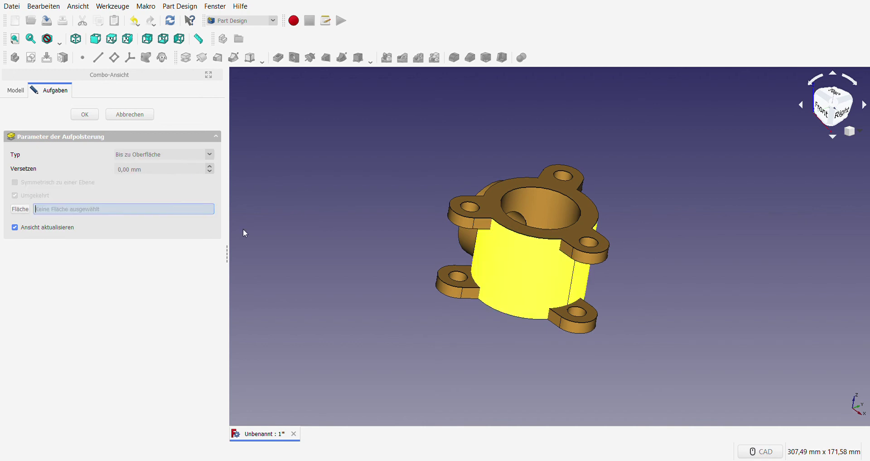
click(550, 282)
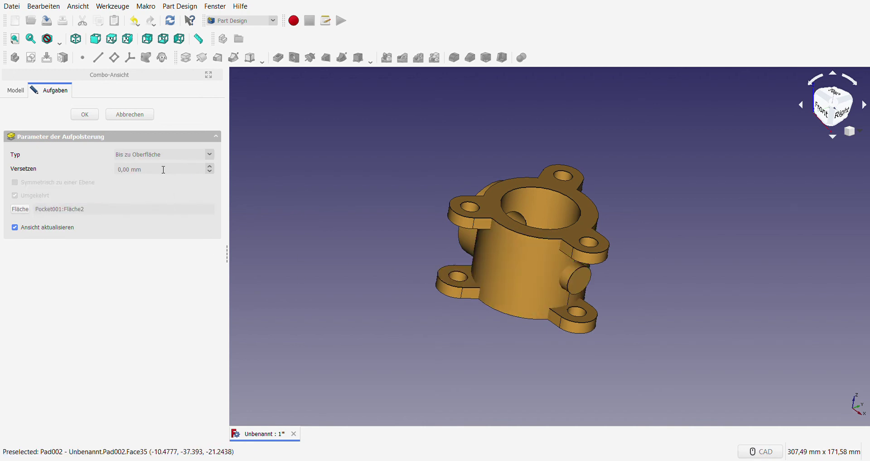
click(85, 114)
- Start a new sketch on the boss's flat end face
mouse_move(692, 210)
middle_down()
mouse_move(648, 256)
mouse_move(602, 254)
middle_up()
click(576, 274)
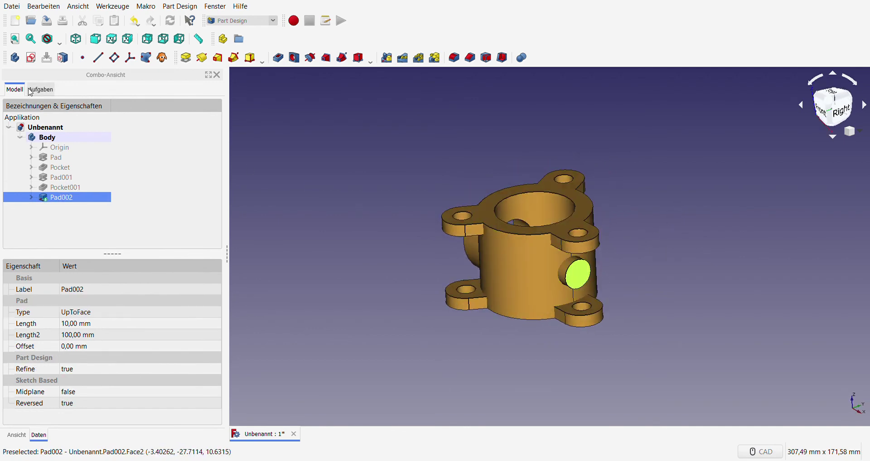
click(31, 57)
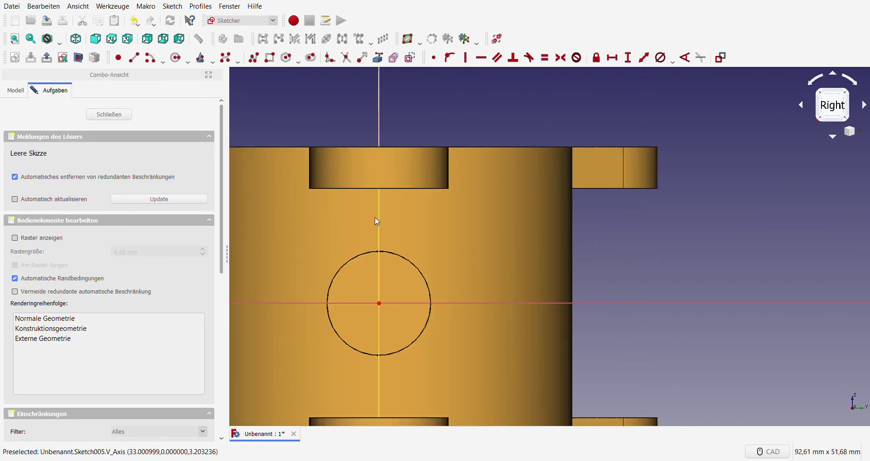
- Draw an 11 mm diameter circle at the boss sketch origin and close Sketch005
scroll(376, 221, down, 5)
click(176, 57)
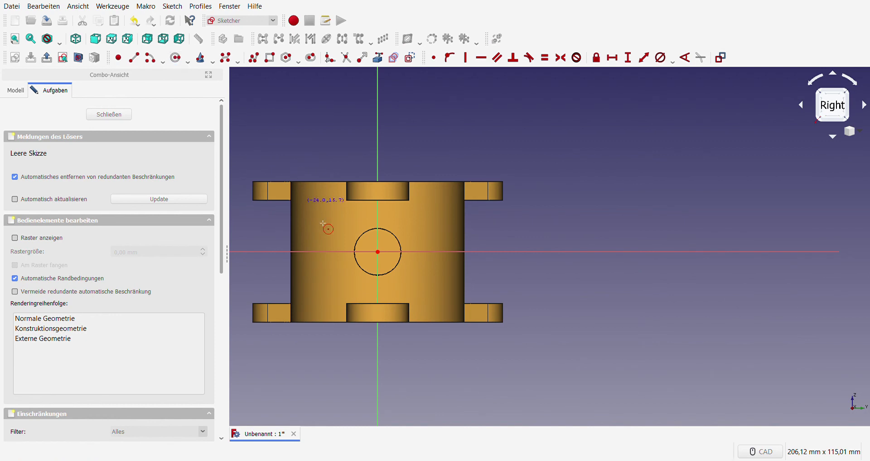
click(377, 252)
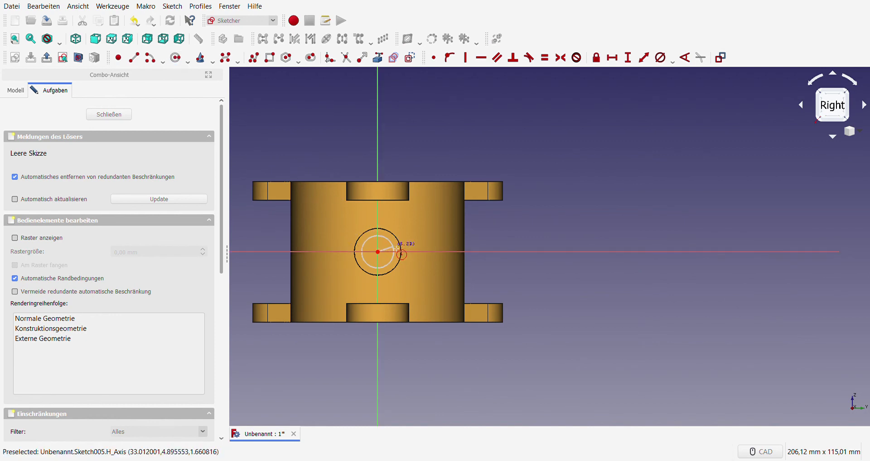
click(401, 253)
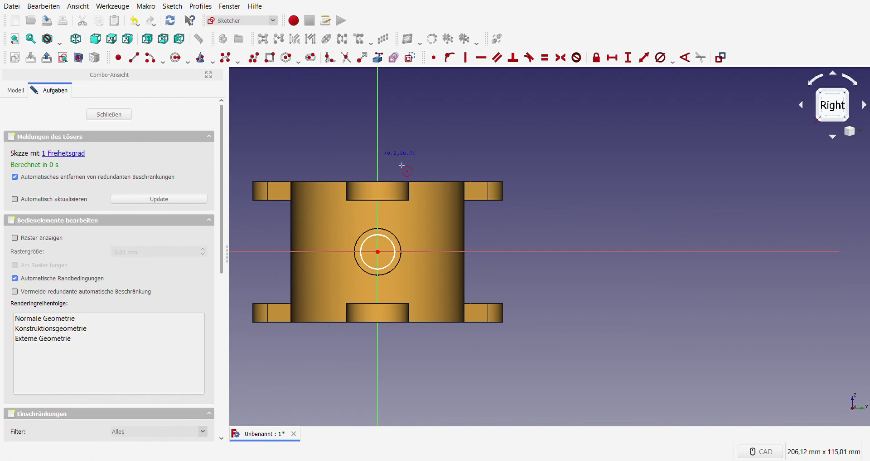
click(661, 57)
click(388, 243)
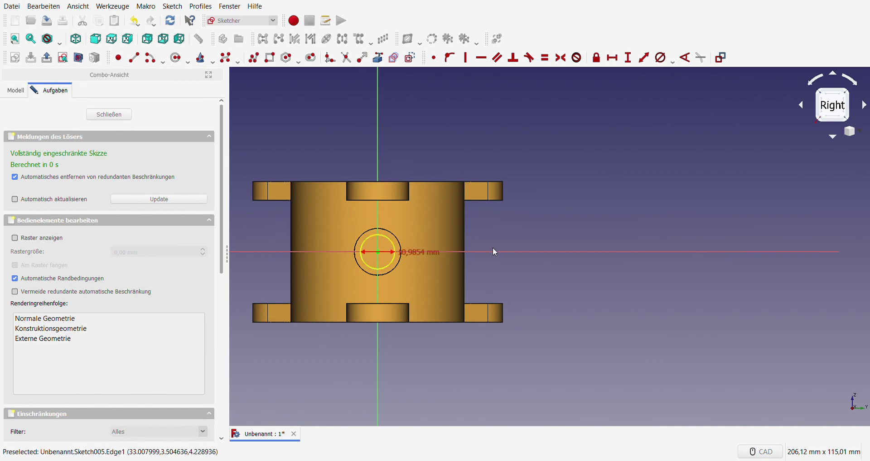
text(11)
key(Return)
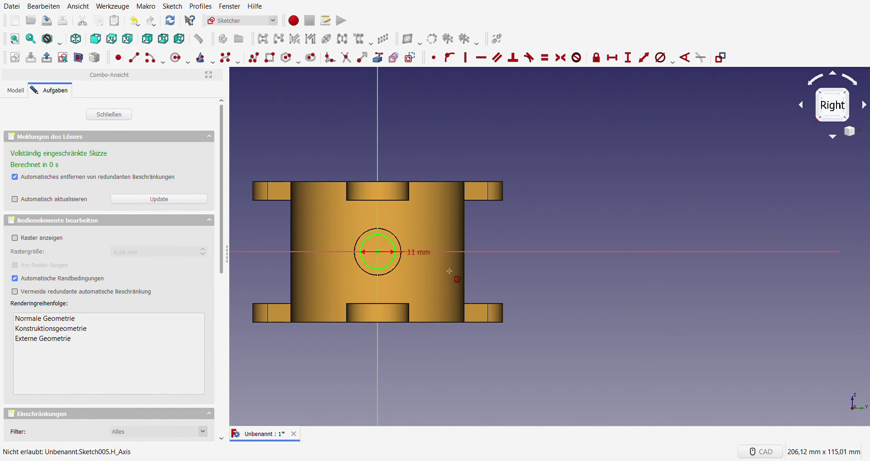
key(Escape)
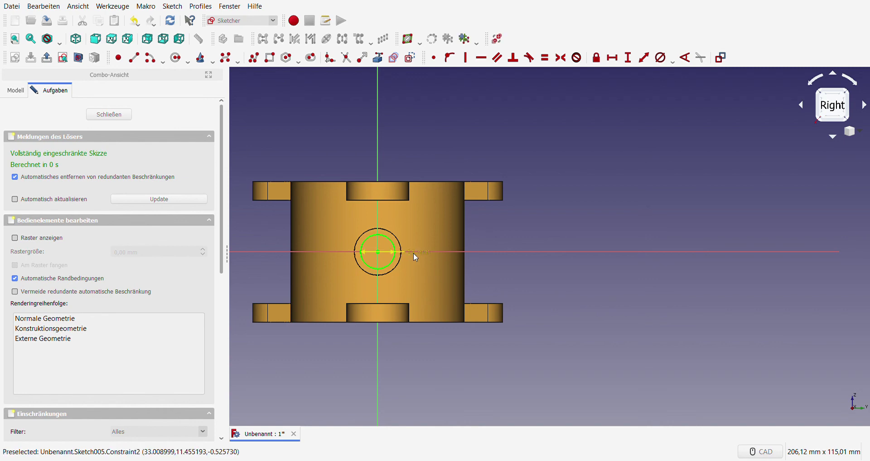
drag(413, 252, 424, 235)
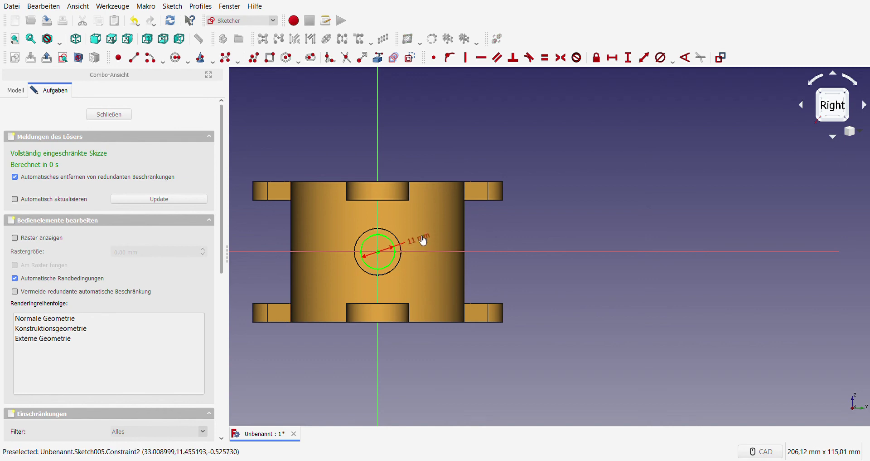
click(117, 116)
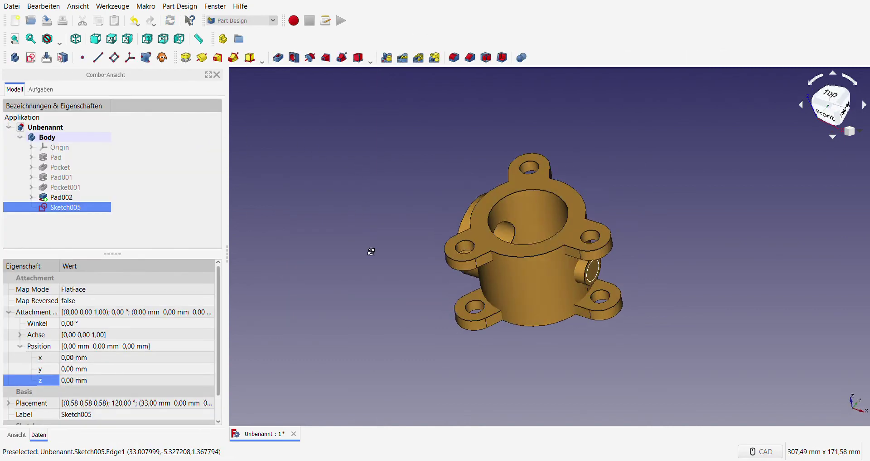
- Pocket Sketch005 up to the central bore's inner face (Pad002 Face28), cutting the side hole
mouse_move(369, 250)
middle_down()
mouse_move(431, 307)
mouse_move(411, 262)
middle_up()
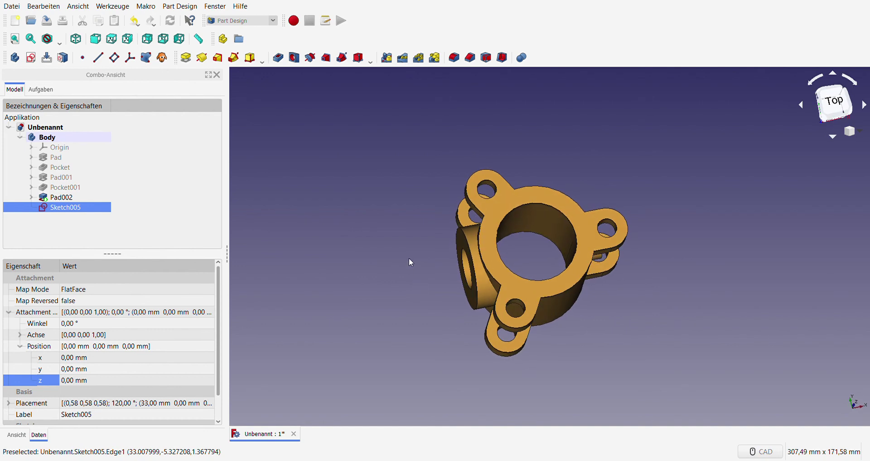
click(279, 57)
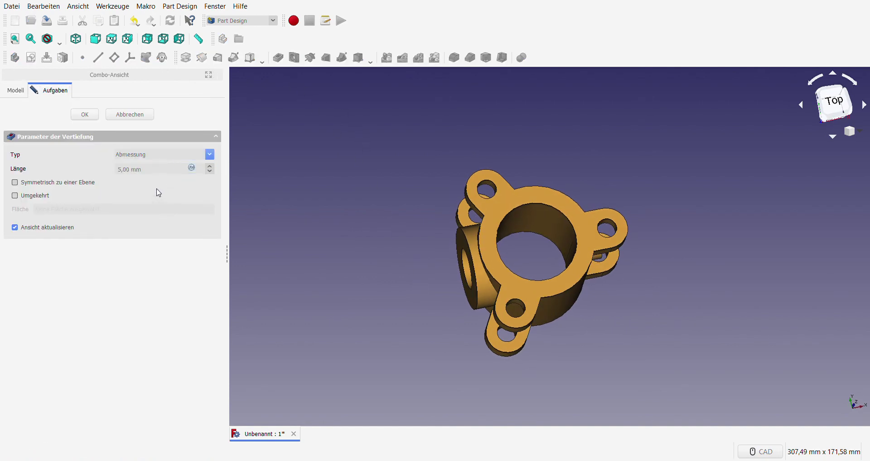
key(Down)
key(Down)
key(Down)
click(563, 246)
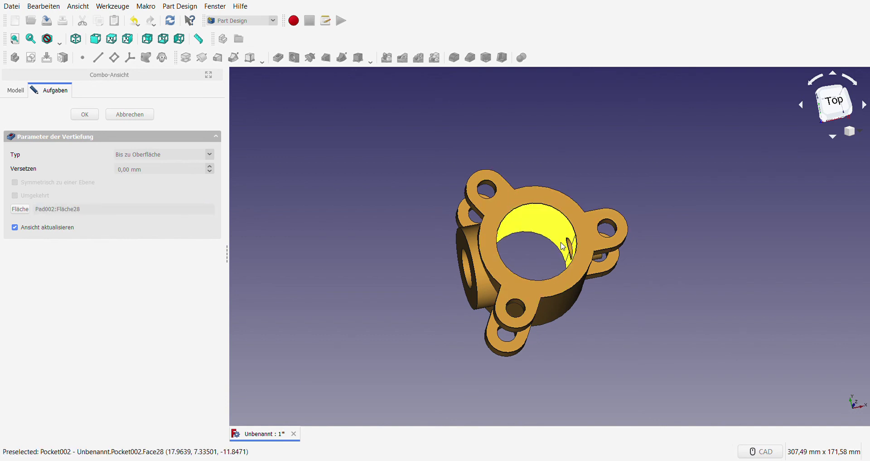
click(85, 114)
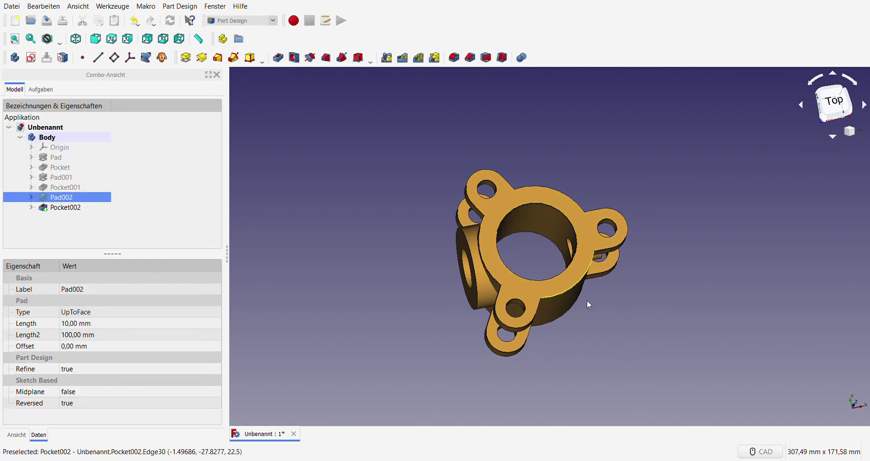
mouse_move(763, 313)
middle_down()
mouse_move(658, 314)
mouse_move(657, 303)
middle_up()
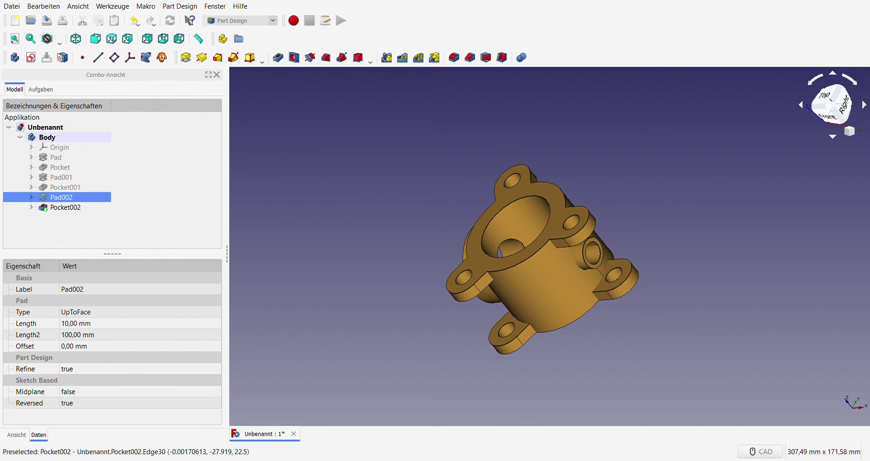
mouse_move(336, 277)
middle_down()
mouse_move(390, 297)
mouse_move(444, 274)
mouse_move(411, 285)
middle_up()
middle_drag(347, 291, 358, 301)
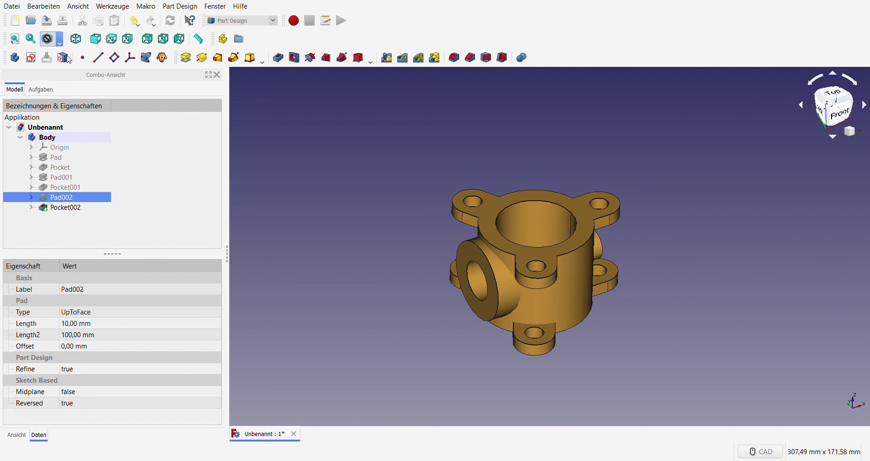
- In wireframe view, fillet the two selected edges of the hub
click(70, 96)
scroll(475, 319, up, 5)
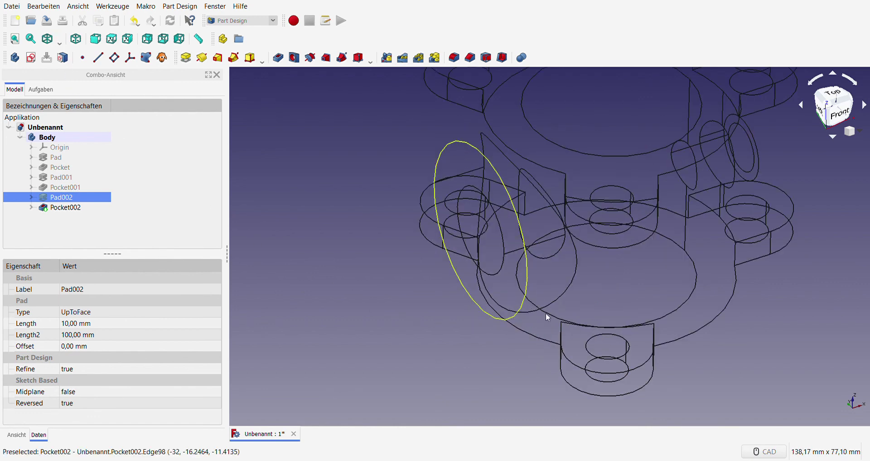
click(573, 276)
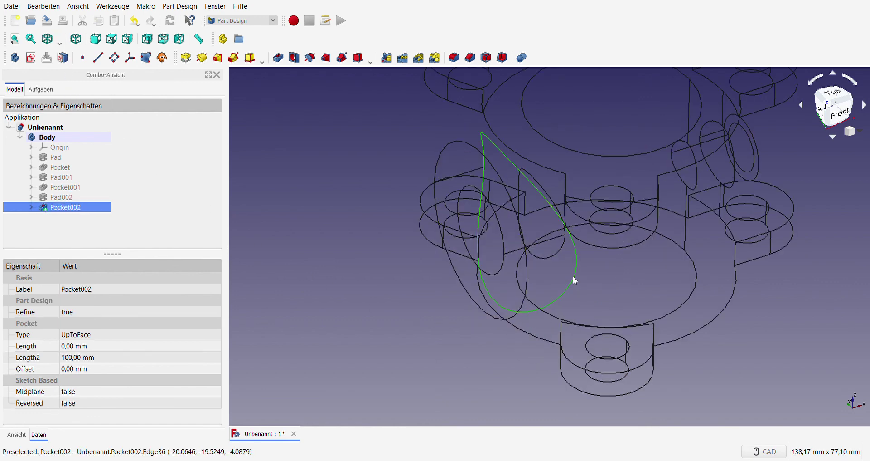
ctrl+click(731, 184)
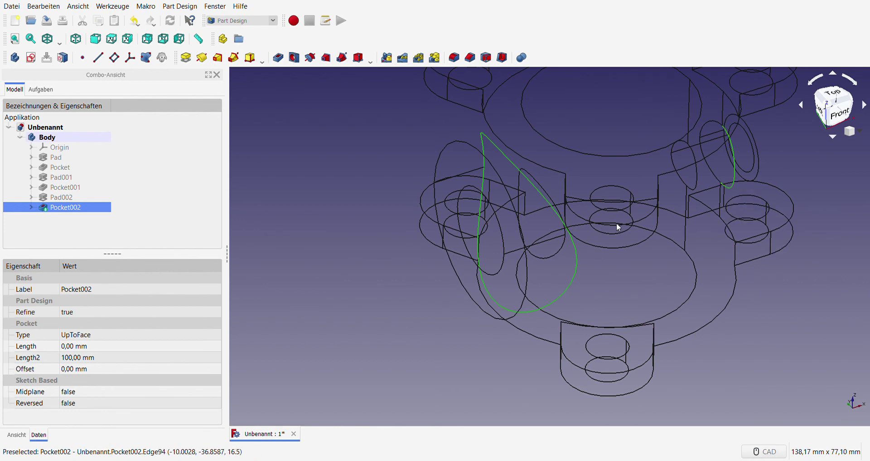
click(455, 58)
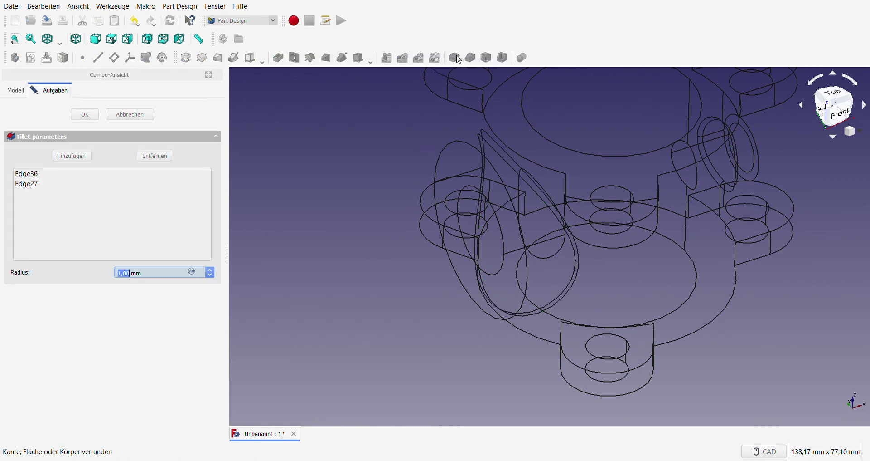
click(85, 114)
- Return to shaded display and inspect the filleted part from the isometric view
click(49, 39)
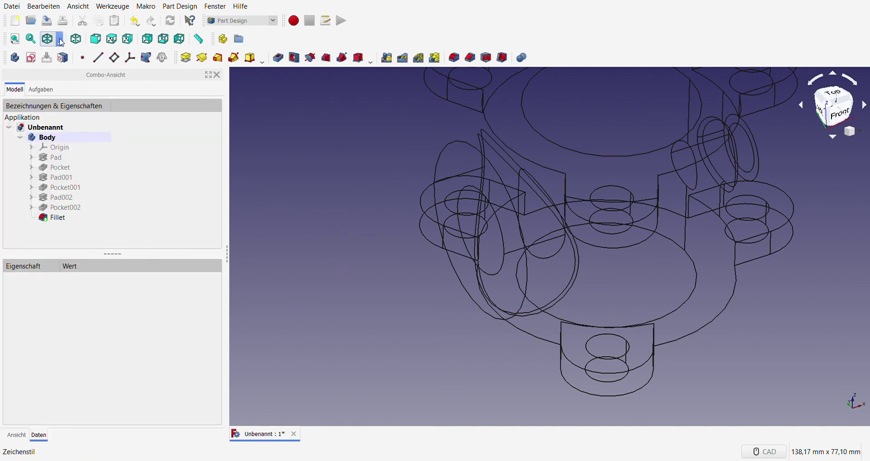
scroll(341, 287, down, 5)
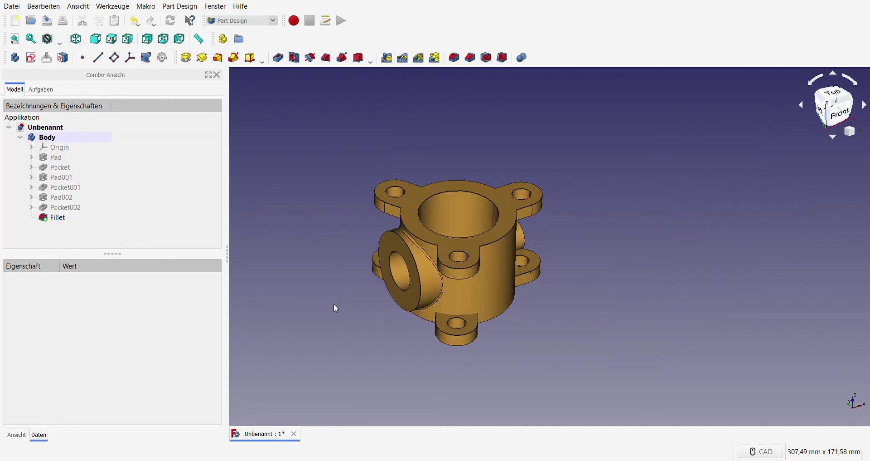
mouse_move(591, 341)
middle_down()
mouse_move(680, 340)
mouse_move(539, 338)
mouse_move(501, 311)
mouse_move(502, 334)
mouse_move(558, 326)
middle_up()
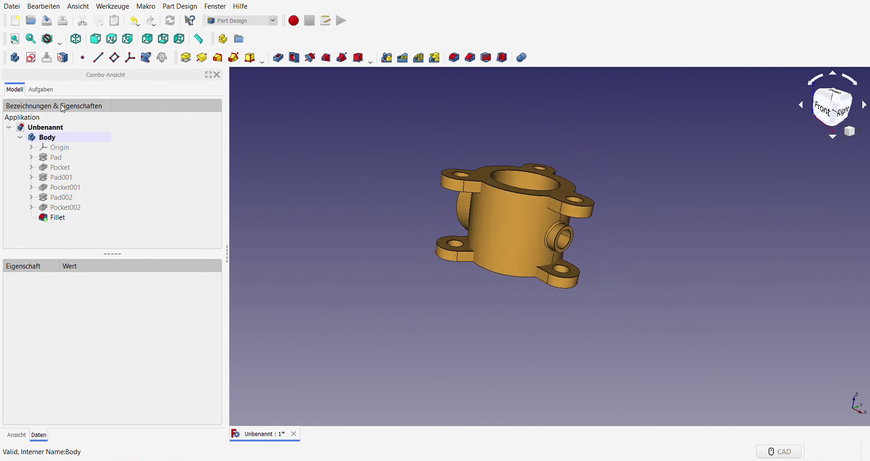
click(76, 38)
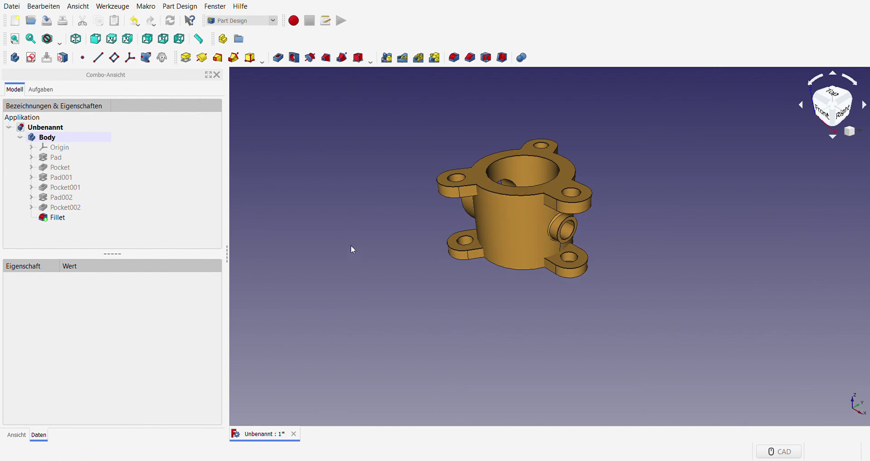
middle_drag(352, 246, 369, 254)
scroll(369, 186, up, 2)
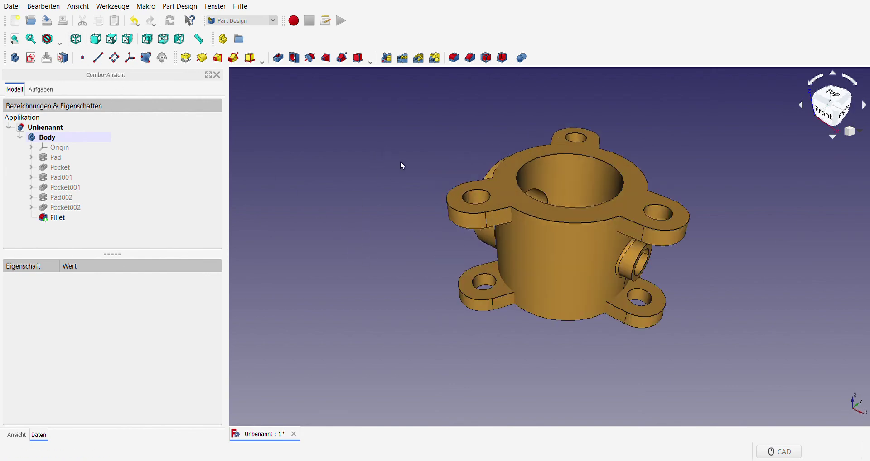
mouse_move(363, 224)
middle_down()
mouse_move(512, 322)
mouse_move(414, 317)
mouse_move(350, 240)
mouse_move(357, 216)
middle_up()
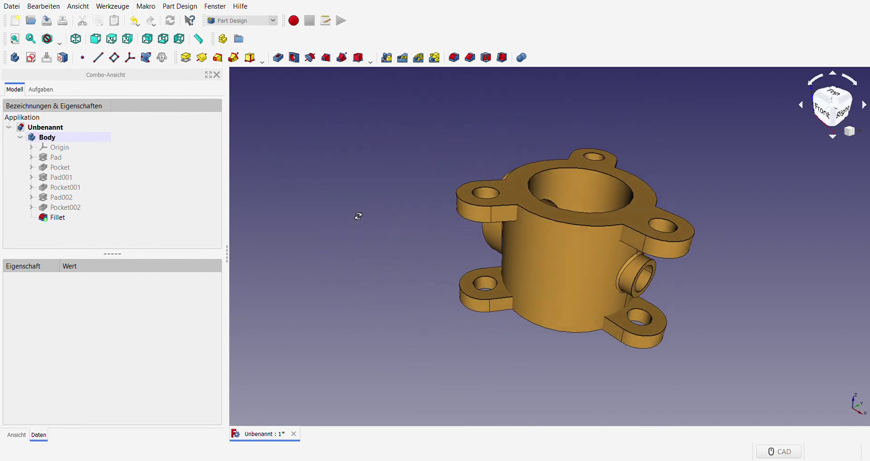
- Select Body in the model tree to show its properties
click(72, 140)
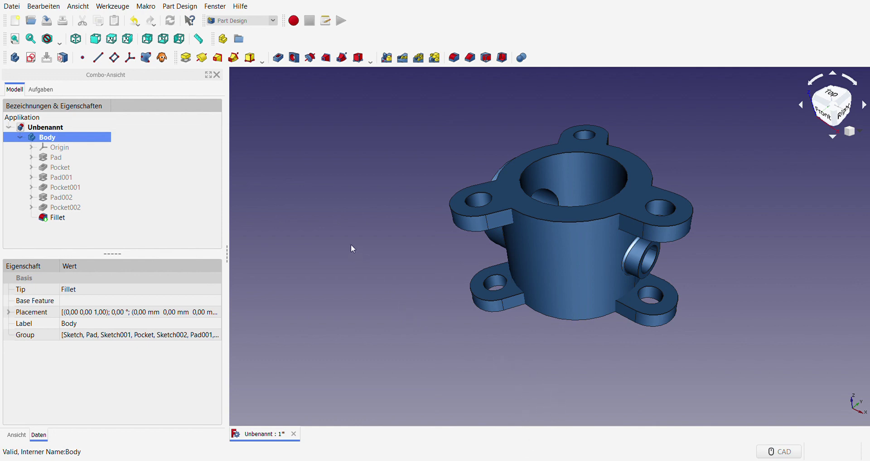
- On the Fillet feature, select the left lug hole, inner bore, top lug hole and cross-hole faces
click(68, 217)
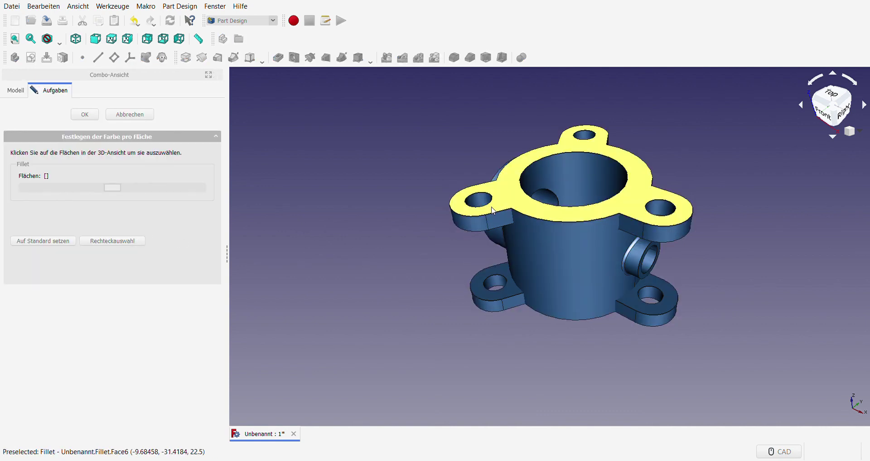
click(480, 201)
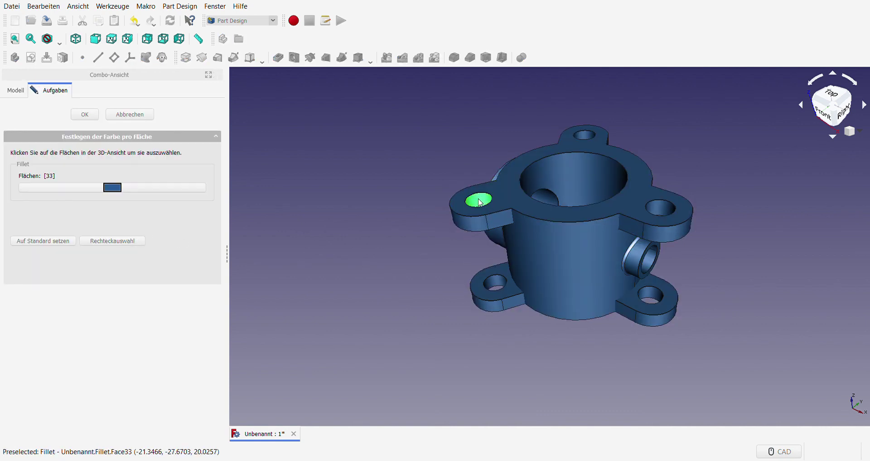
click(578, 186)
click(550, 203)
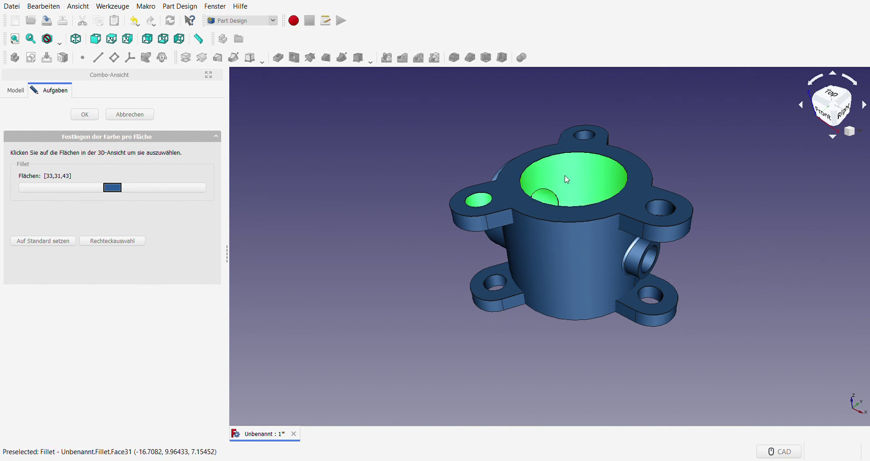
click(584, 134)
- Add the right lug, side boss, lower-left and lower-right lug hole faces to the selection
click(663, 208)
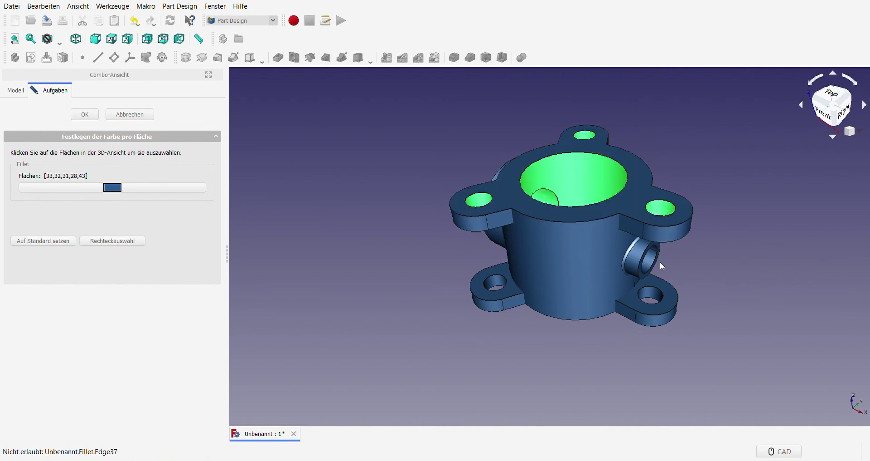
click(651, 268)
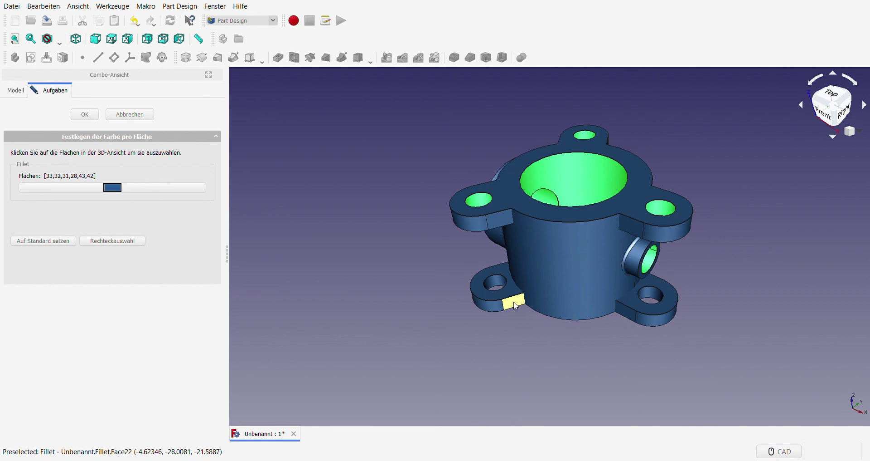
click(496, 285)
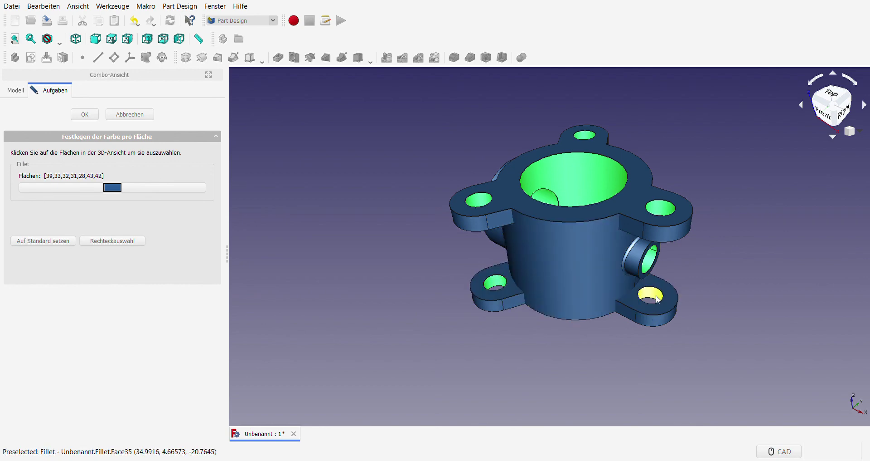
click(651, 295)
mouse_move(368, 270)
middle_down()
mouse_move(426, 314)
mouse_move(365, 257)
mouse_move(297, 247)
mouse_move(303, 266)
mouse_move(382, 271)
mouse_move(383, 257)
mouse_move(372, 264)
middle_up()
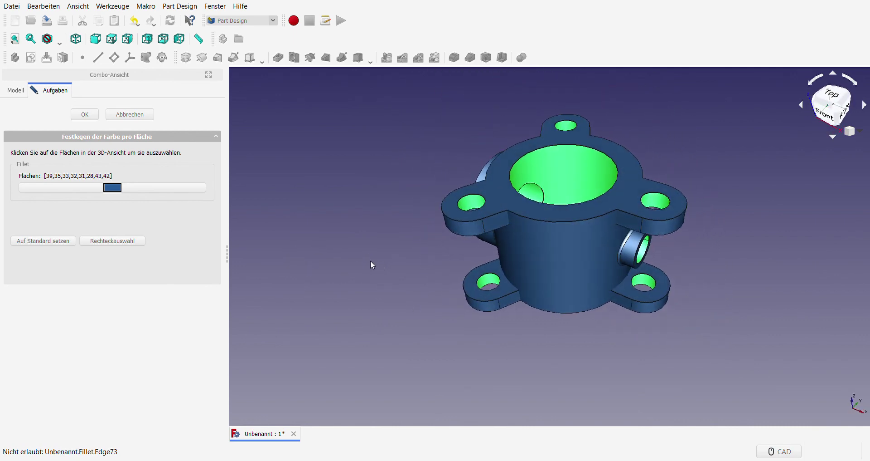
- Colour the selected hole faces yellow and confirm
click(91, 188)
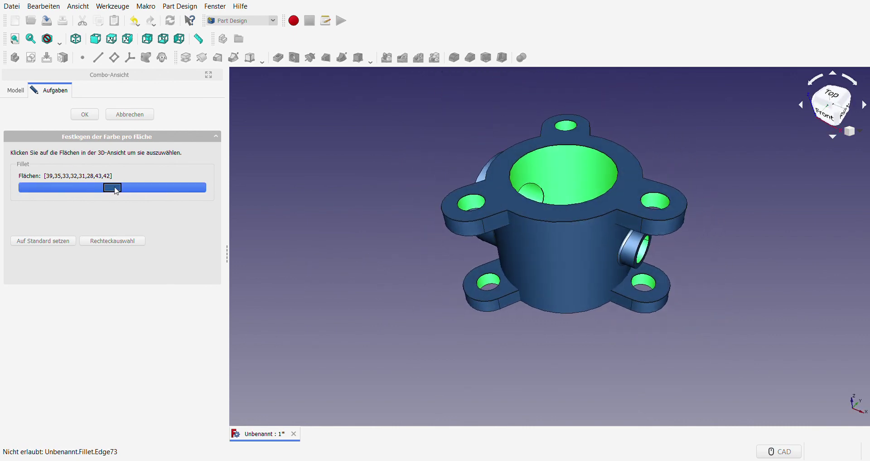
click(117, 190)
click(85, 114)
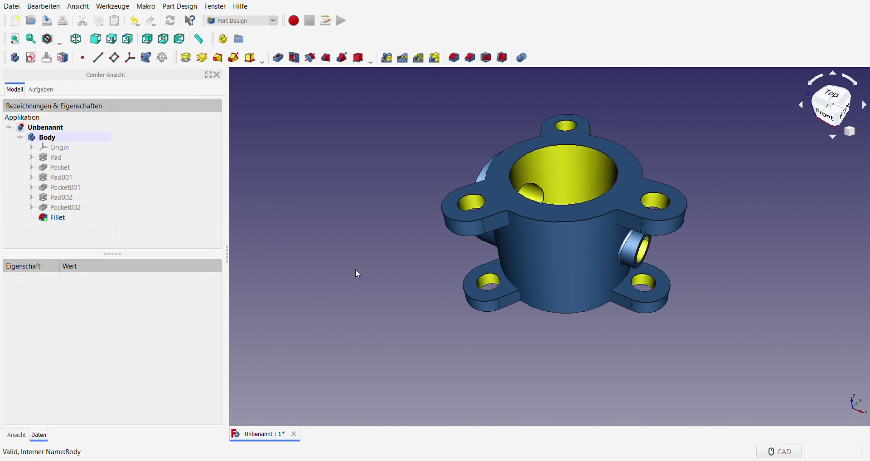
- Reset the model to the isometric view and fit the whole part on screen
mouse_move(771, 307)
middle_down()
mouse_move(753, 324)
mouse_move(748, 318)
middle_up()
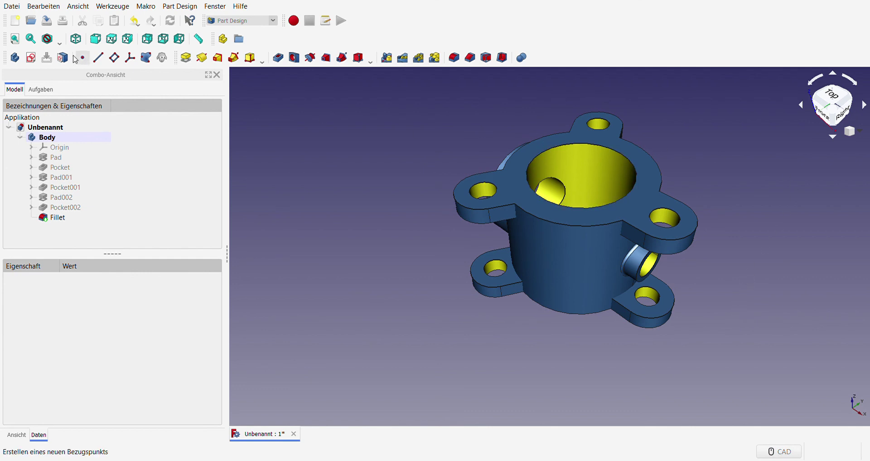
click(76, 41)
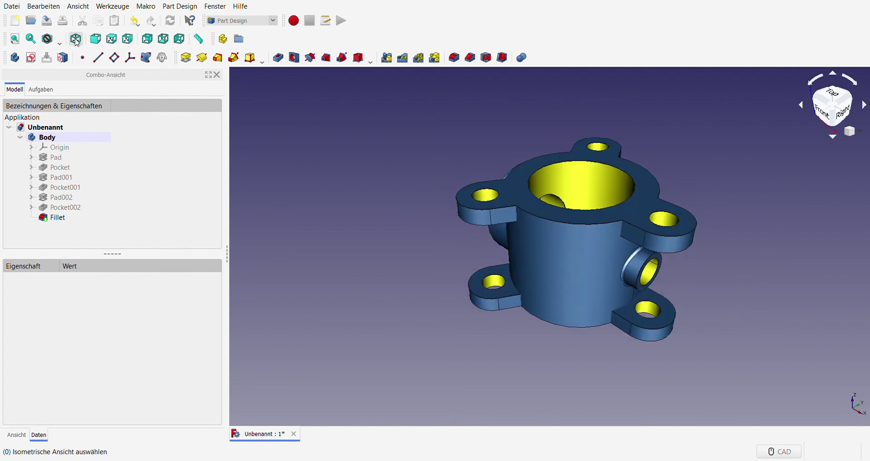
click(14, 39)
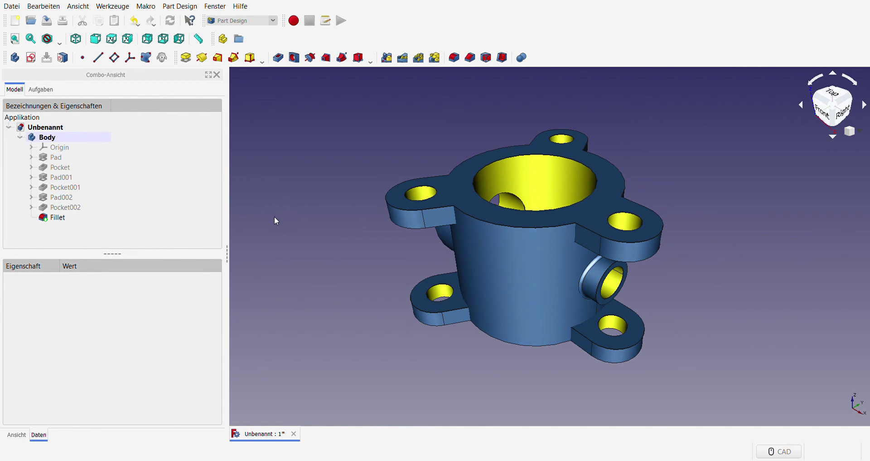
- Switch to the Shaded draw style without edge outlines and hide the Combo View panel
click(50, 39)
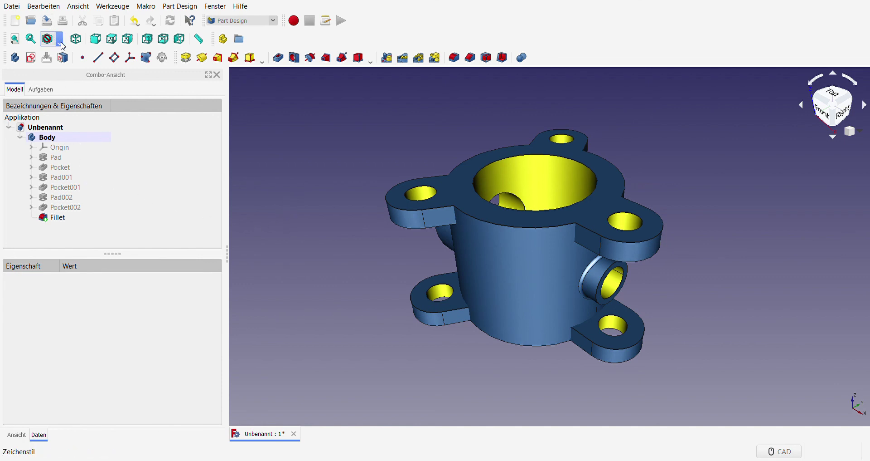
click(81, 82)
click(218, 75)
- Orbit the part to look into the side boss hole from the right
scroll(685, 289, down, 2)
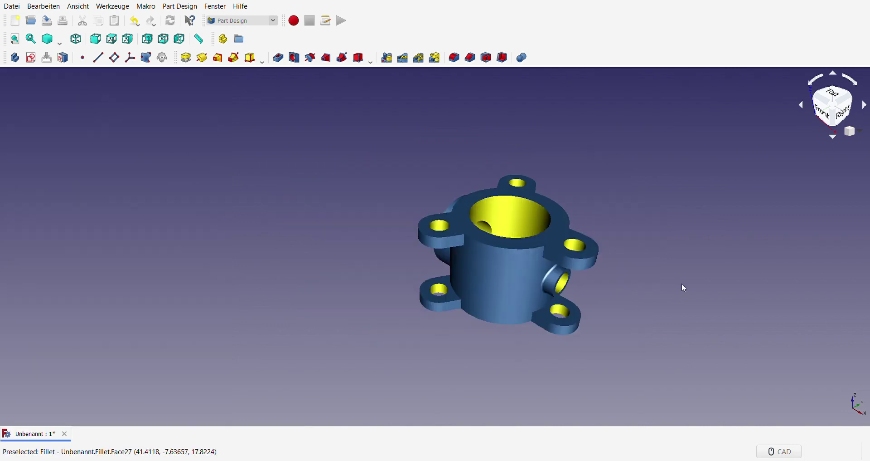
scroll(637, 286, up, 2)
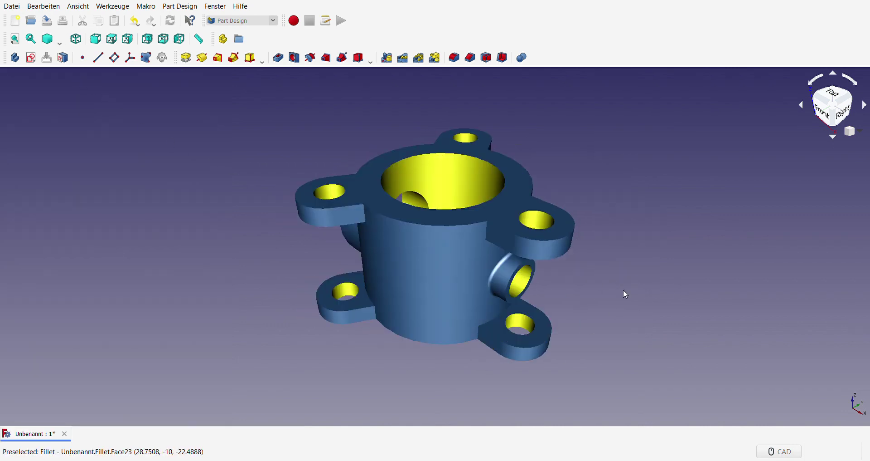
mouse_move(624, 293)
middle_down()
mouse_move(535, 255)
mouse_move(667, 253)
middle_up()
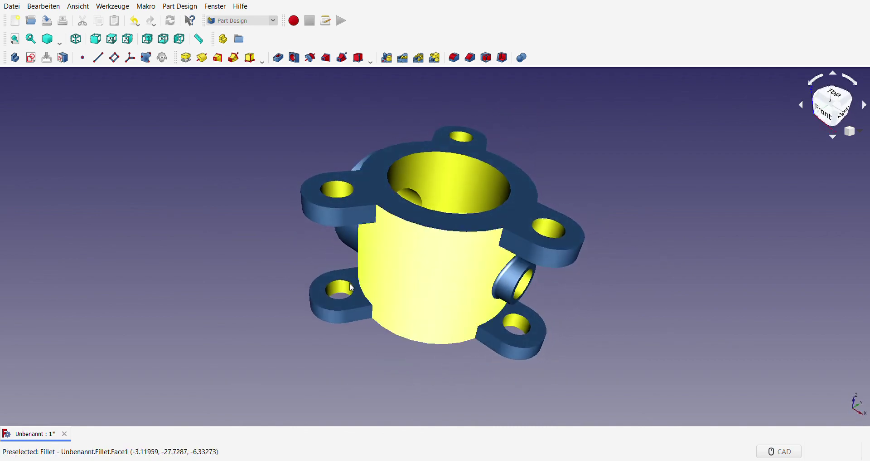
mouse_move(291, 261)
middle_down()
mouse_move(528, 301)
mouse_move(634, 307)
mouse_move(427, 305)
mouse_move(342, 342)
mouse_move(289, 334)
mouse_move(249, 245)
mouse_move(231, 255)
mouse_move(238, 266)
middle_up()
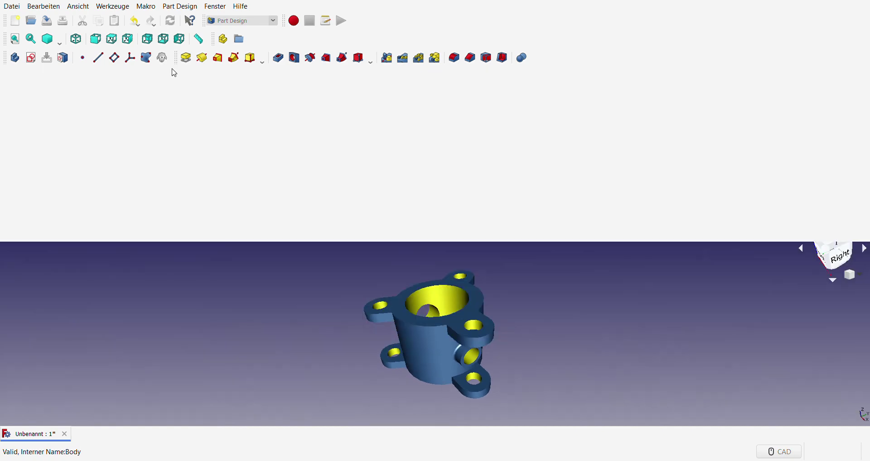
- Dock the Combo View model panel on the left side of the window
drag(216, 74, 171, 81)
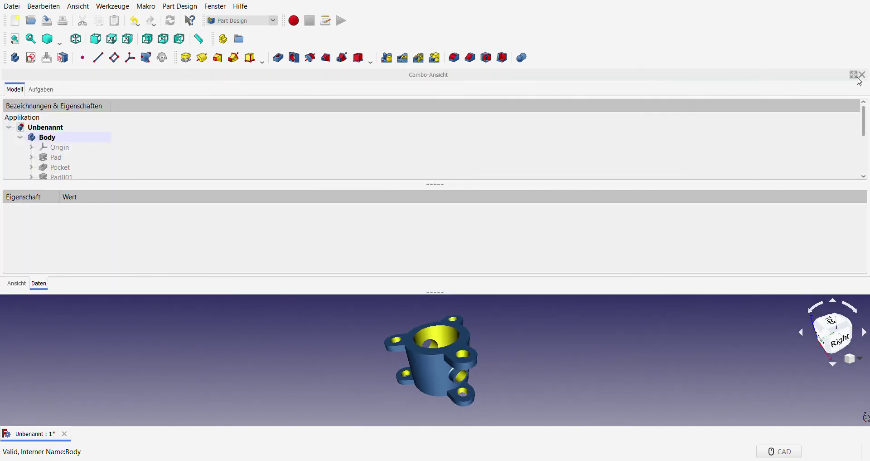
click(863, 75)
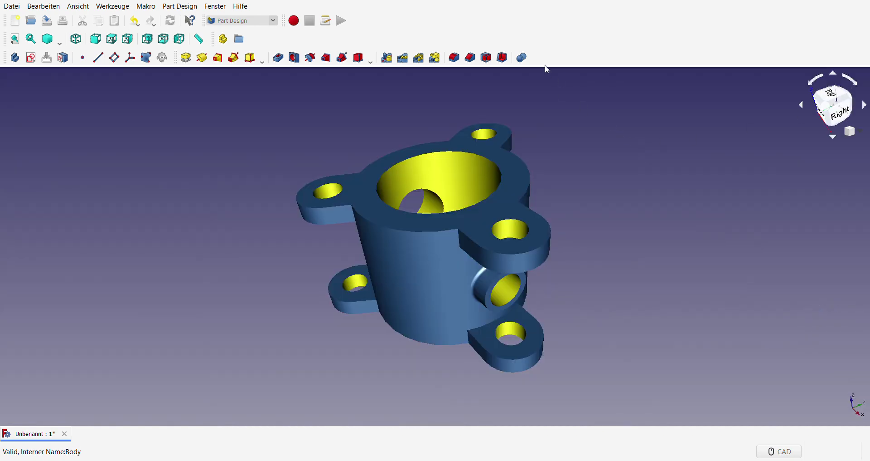
drag(546, 68, 23, 80)
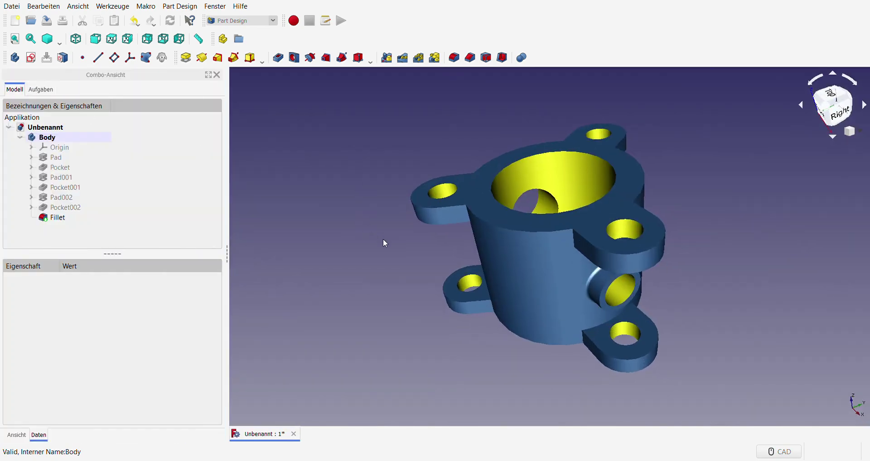